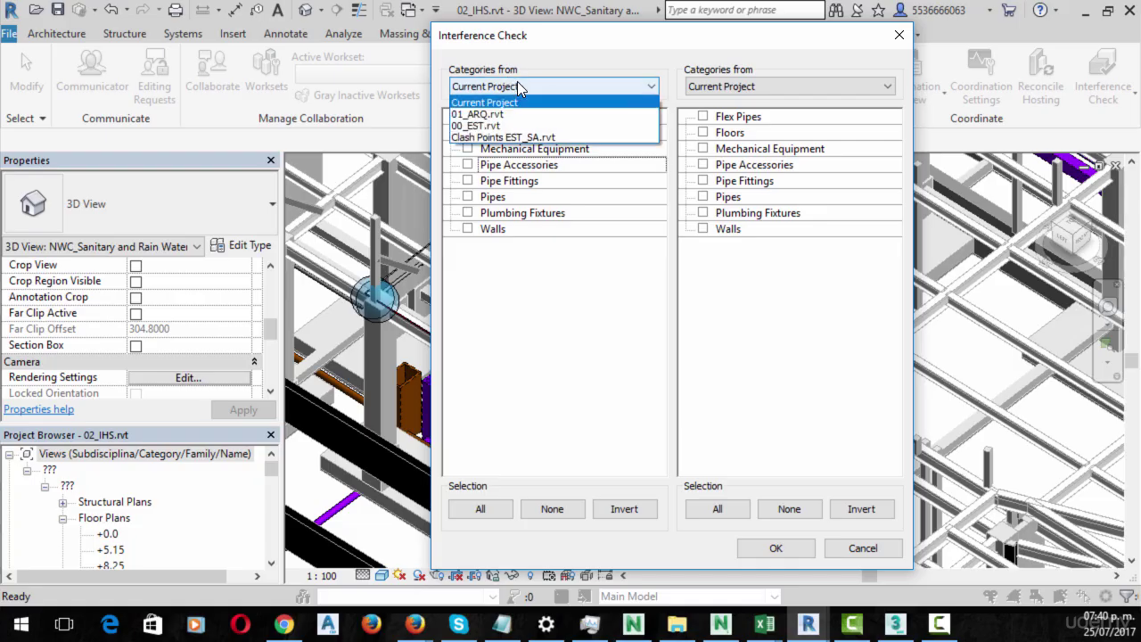
- Set the interference check to compare 00_EST.rvt with the current project, including the structural columns, foundations and framing of 00_EST.rvt
{"action": "left_click", "coordinate": [517, 123]}
{"action": "left_click", "coordinate": [795, 85]}
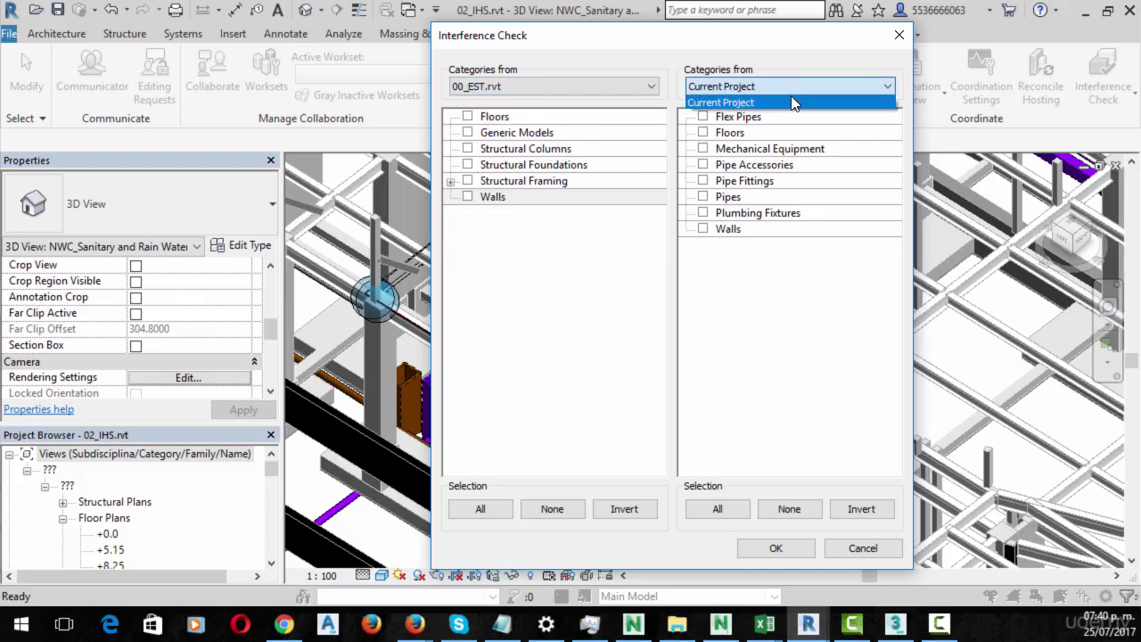
{"action": "left_click", "coordinate": [778, 83]}
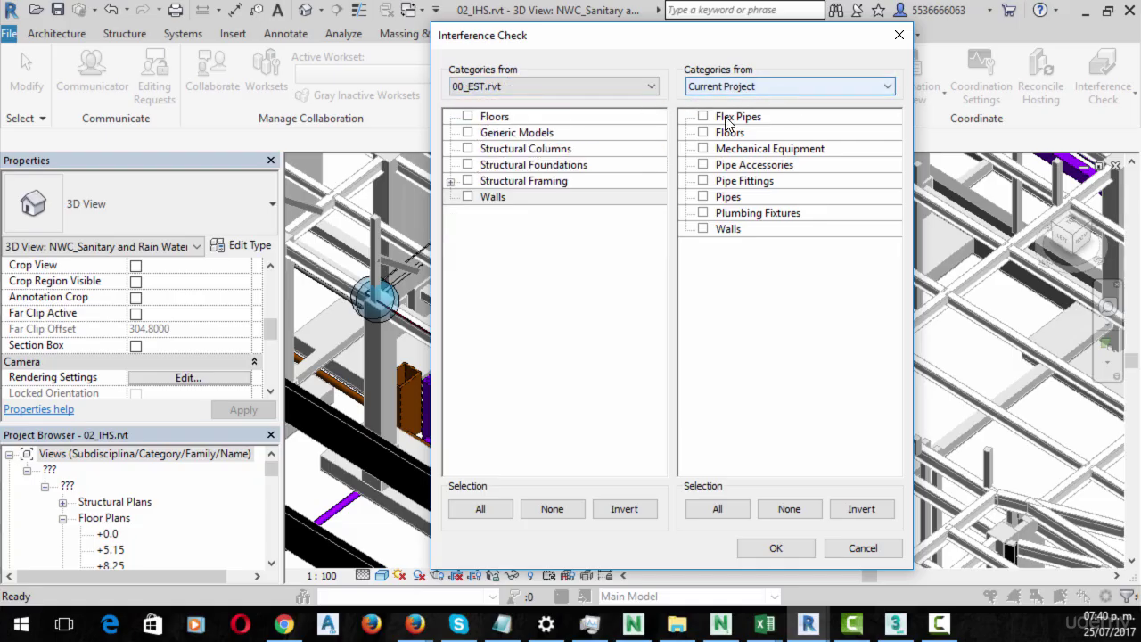
{"action": "left_click", "coordinate": [473, 181]}
{"action": "left_click", "coordinate": [467, 165]}
{"action": "left_click", "coordinate": [468, 149]}
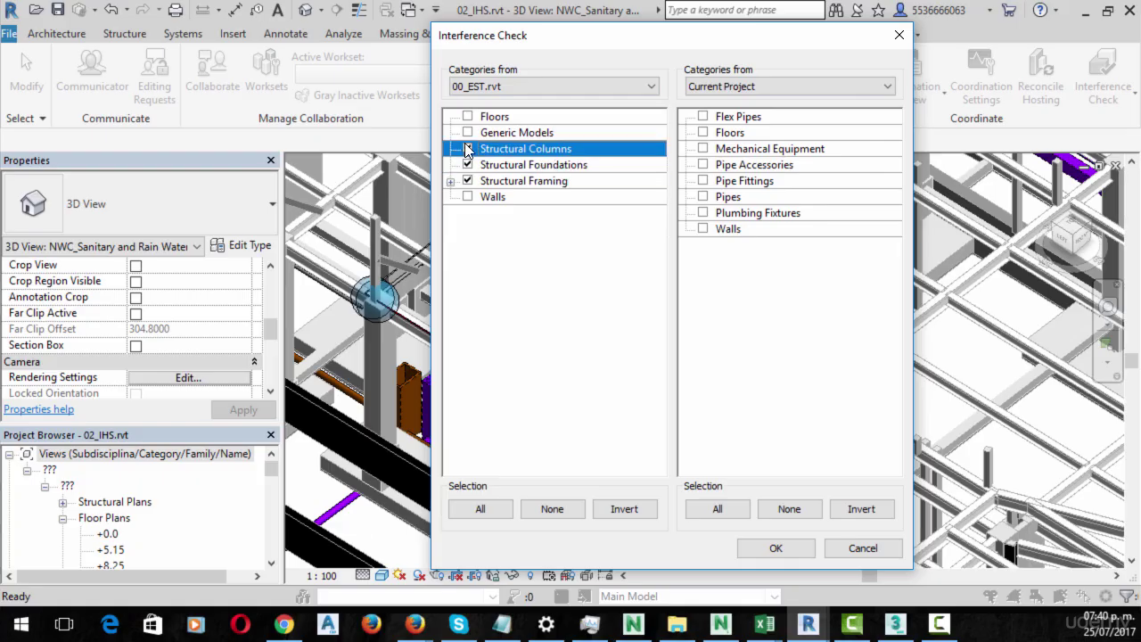
- Include the current project's mechanical equipment, pipe accessories, pipe fittings, pipes and plumbing fixtures, and run the interference check
{"action": "left_click", "coordinate": [705, 166]}
{"action": "left_click", "coordinate": [704, 165]}
{"action": "left_click", "coordinate": [704, 181]}
{"action": "left_click", "coordinate": [704, 197]}
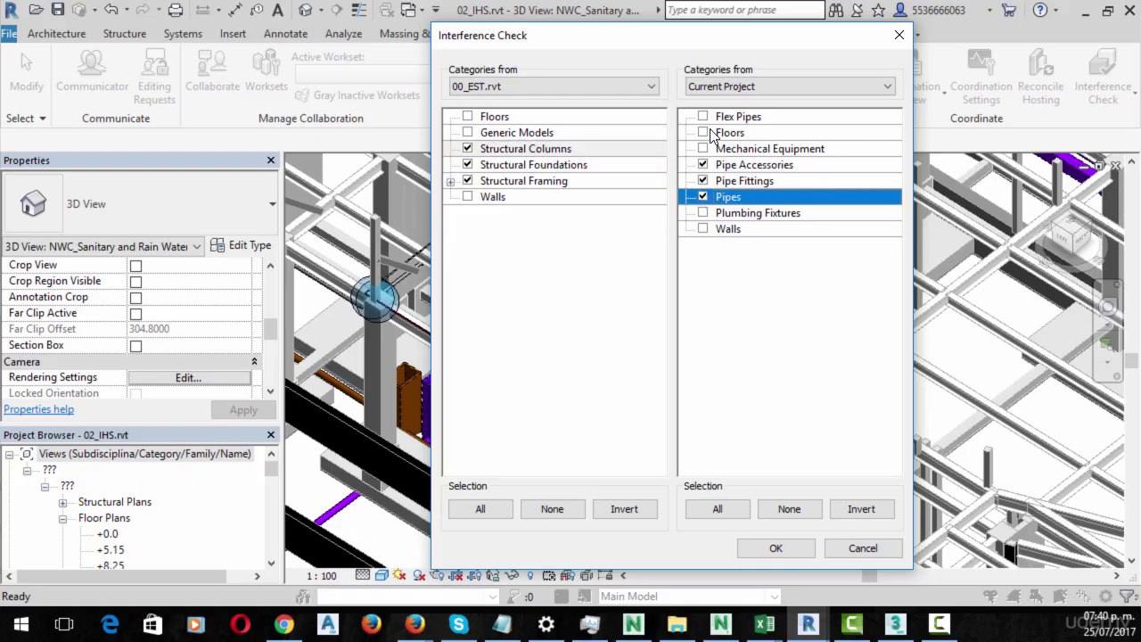
{"action": "left_click", "coordinate": [704, 148]}
{"action": "left_click", "coordinate": [703, 213]}
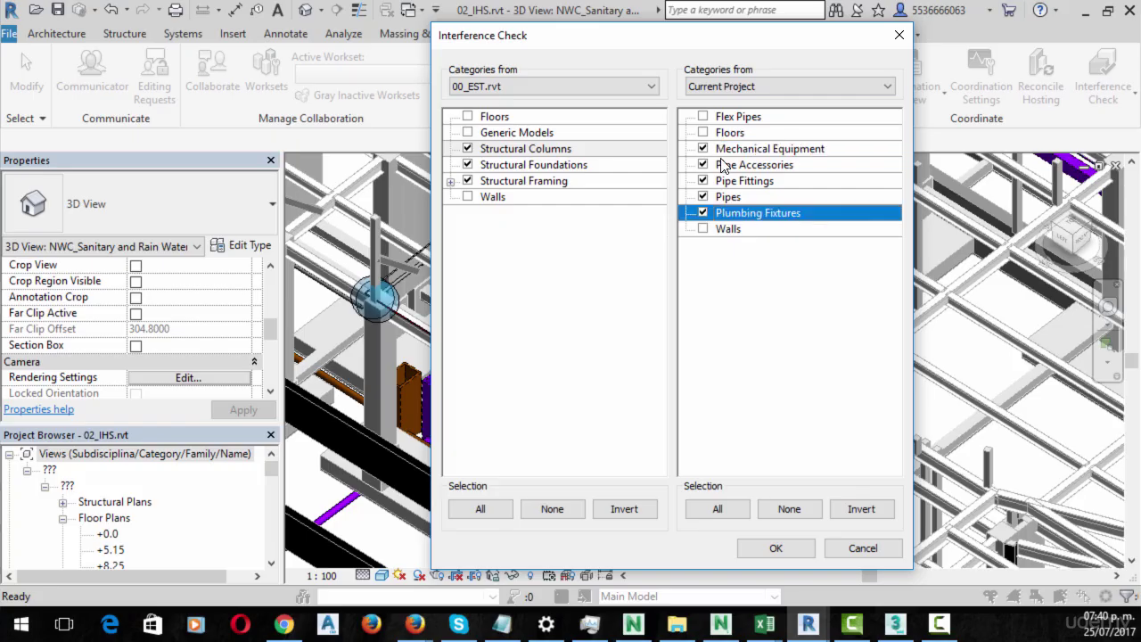
{"action": "left_click", "coordinate": [790, 548]}
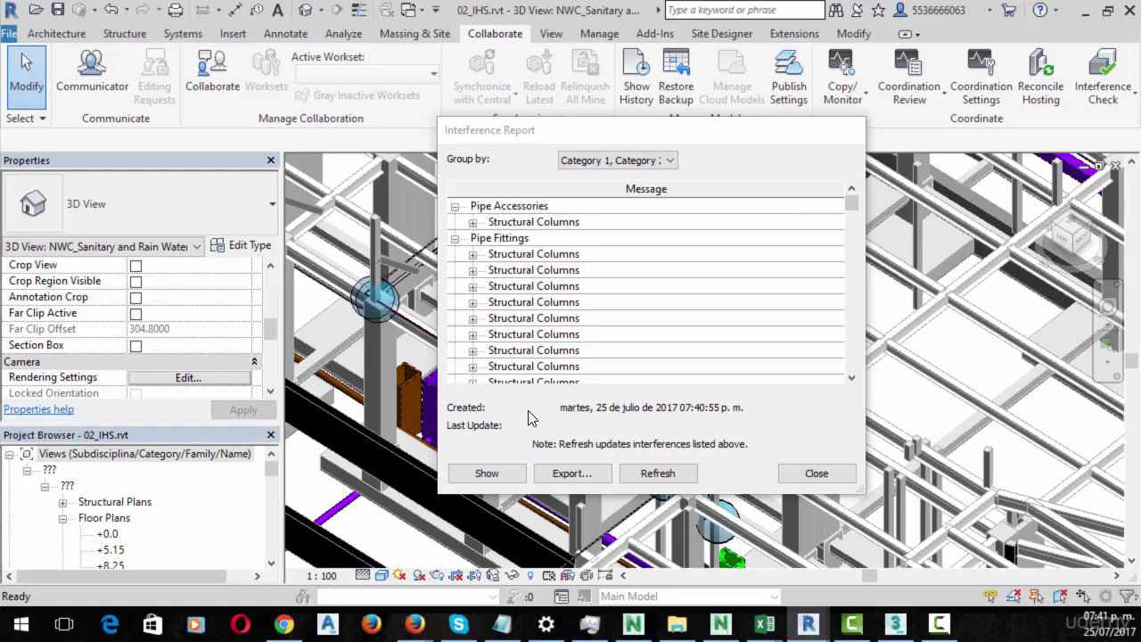
- Export the interference report as the HTML file 02_IHS in the 01_Coordenadas de Archivos folder and close the report
{"action": "left_click", "coordinate": [577, 473]}
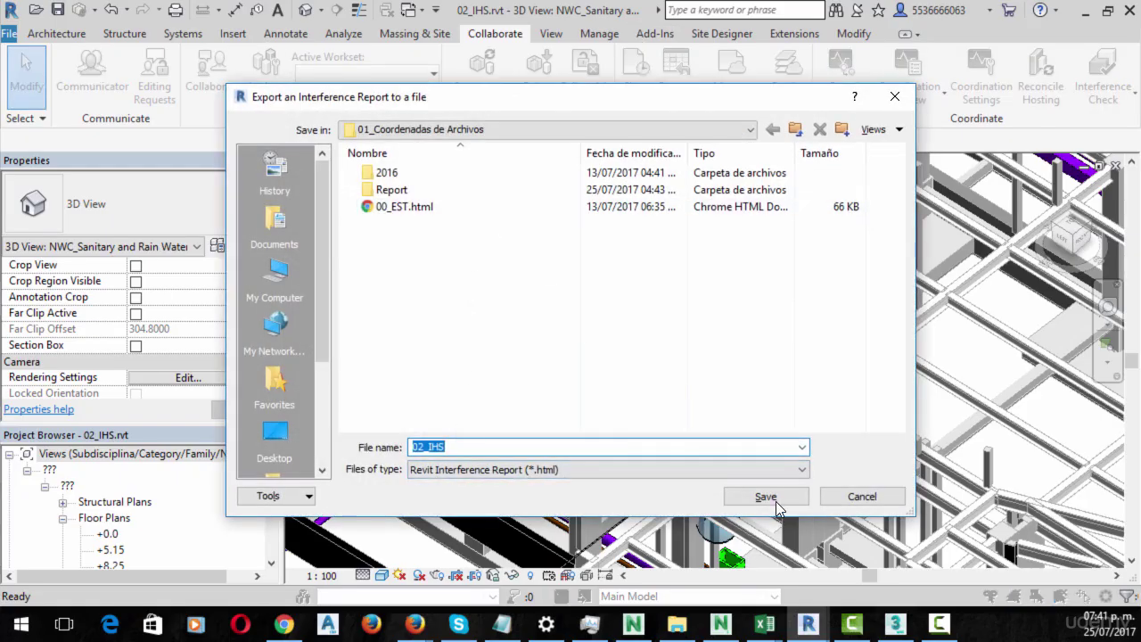
{"action": "left_click", "coordinate": [776, 501]}
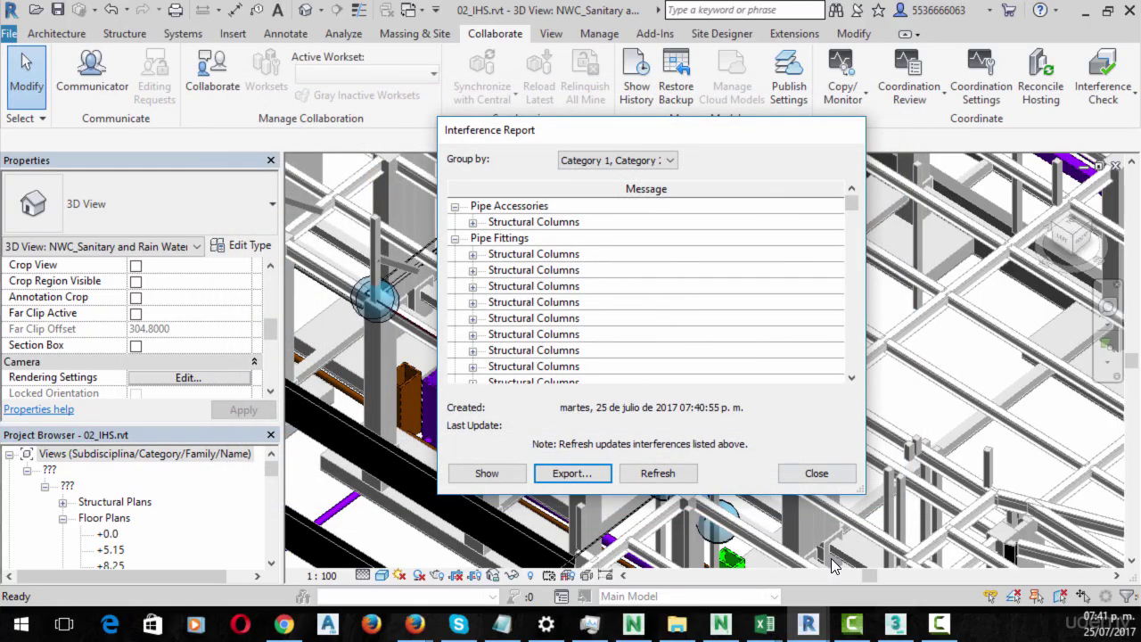
{"action": "left_click", "coordinate": [816, 473]}
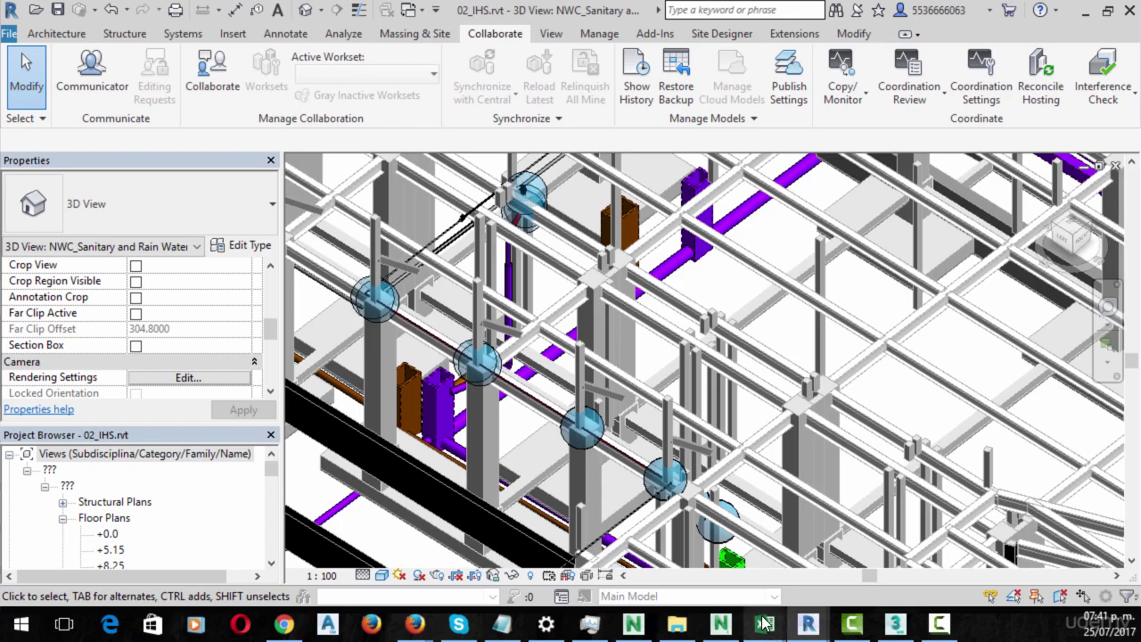
- Switch to the Excel workbook IDClashes.xlsx and create a new blank workbook from there
{"action": "mouse_move", "coordinate": [761, 604]}
{"action": "left_click", "coordinate": [935, 547]}
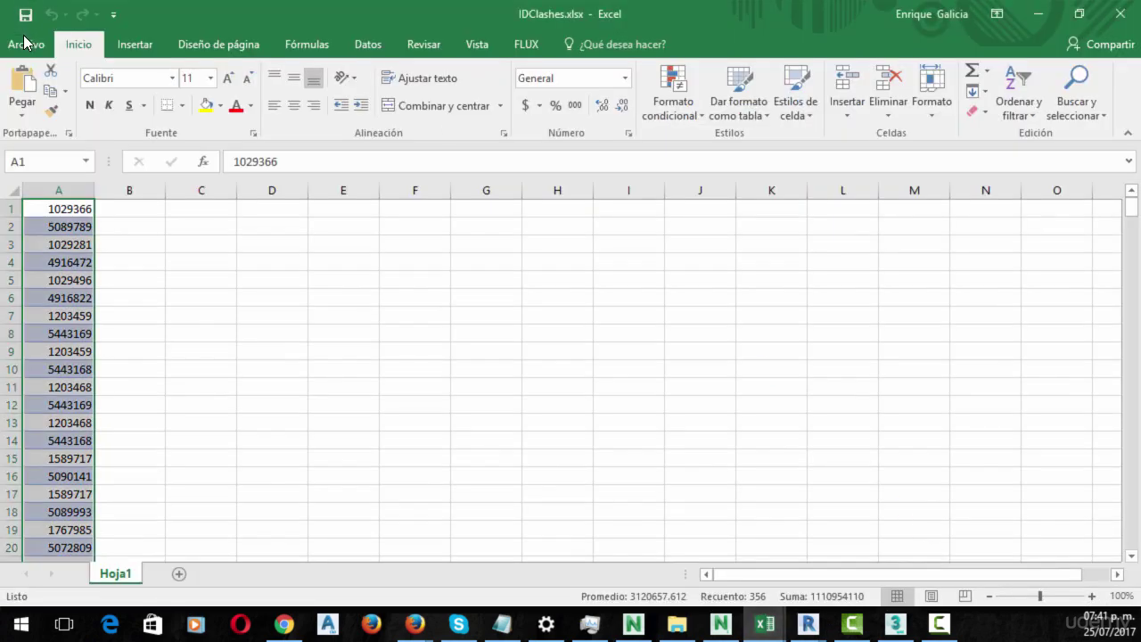
{"action": "left_click", "coordinate": [27, 45]}
{"action": "left_click", "coordinate": [48, 120]}
{"action": "left_click", "coordinate": [208, 336]}
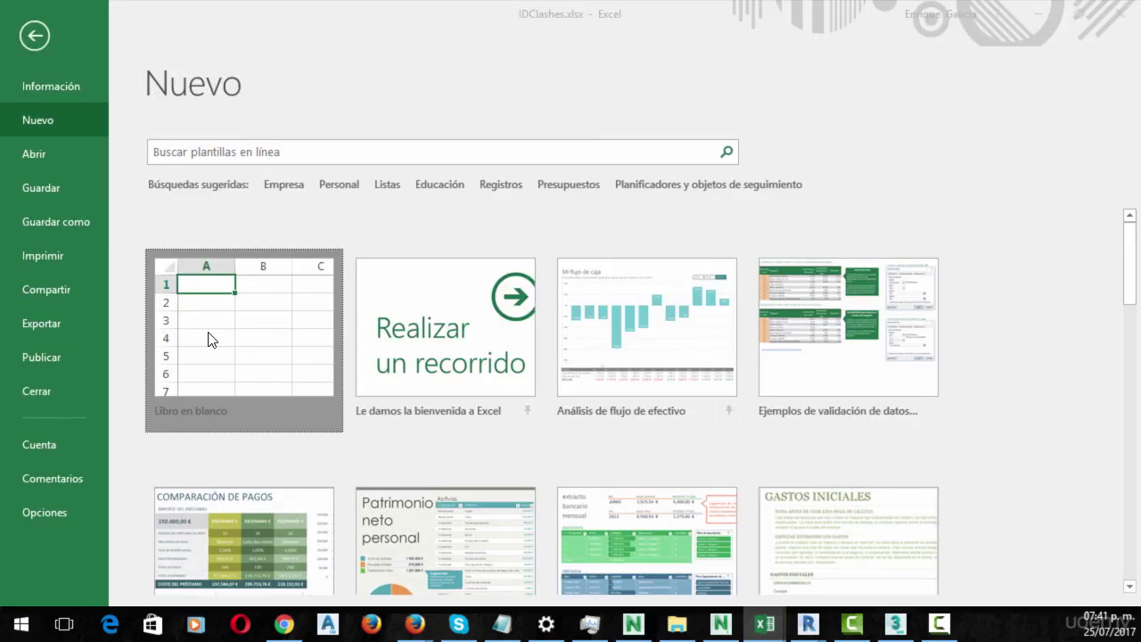
- Open the exported 02_IHS.html from File Explorer and copy its clash rows into the new blank Excel workbook
{"action": "left_click", "coordinate": [677, 623]}
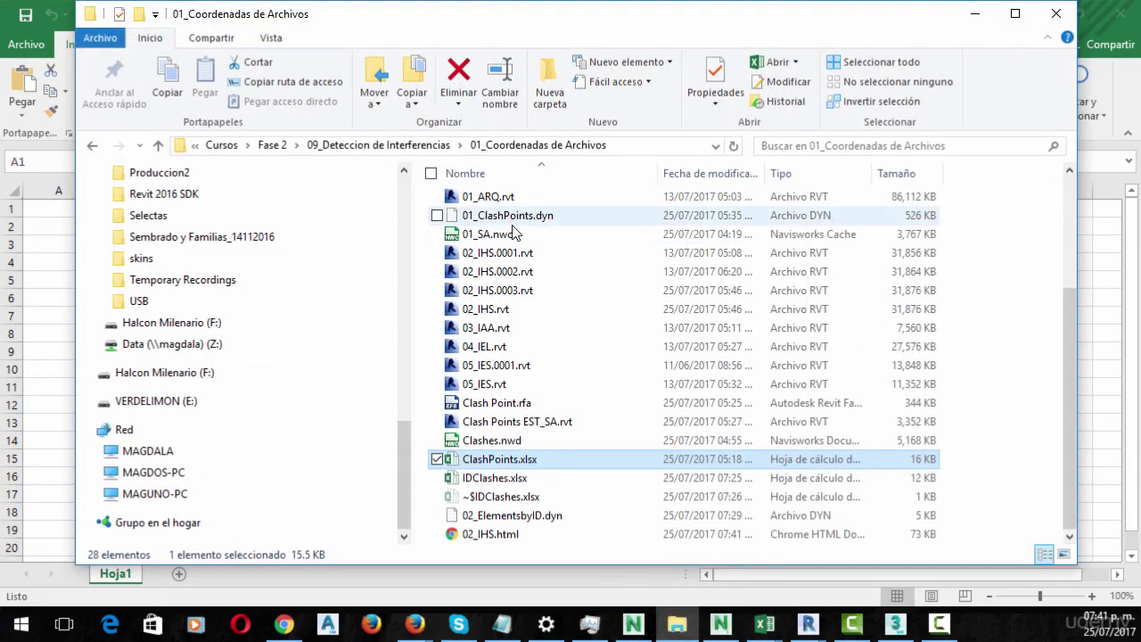
{"action": "double_click", "coordinate": [500, 534]}
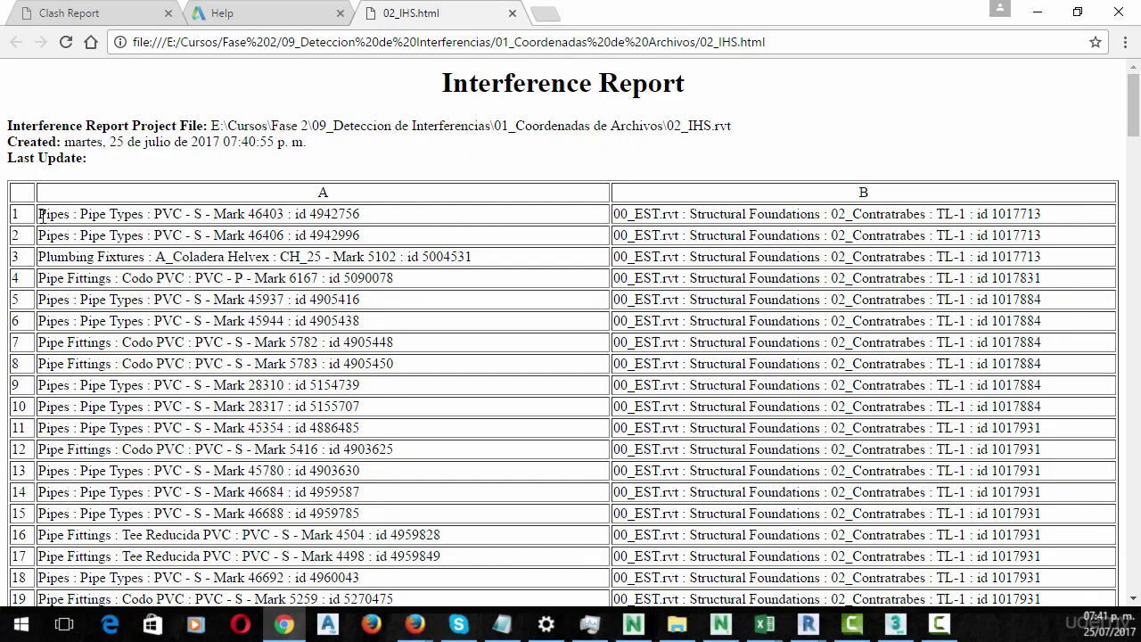
{"action": "left_click_drag", "start_coordinate": [101, 222], "coordinate": [446, 579]}
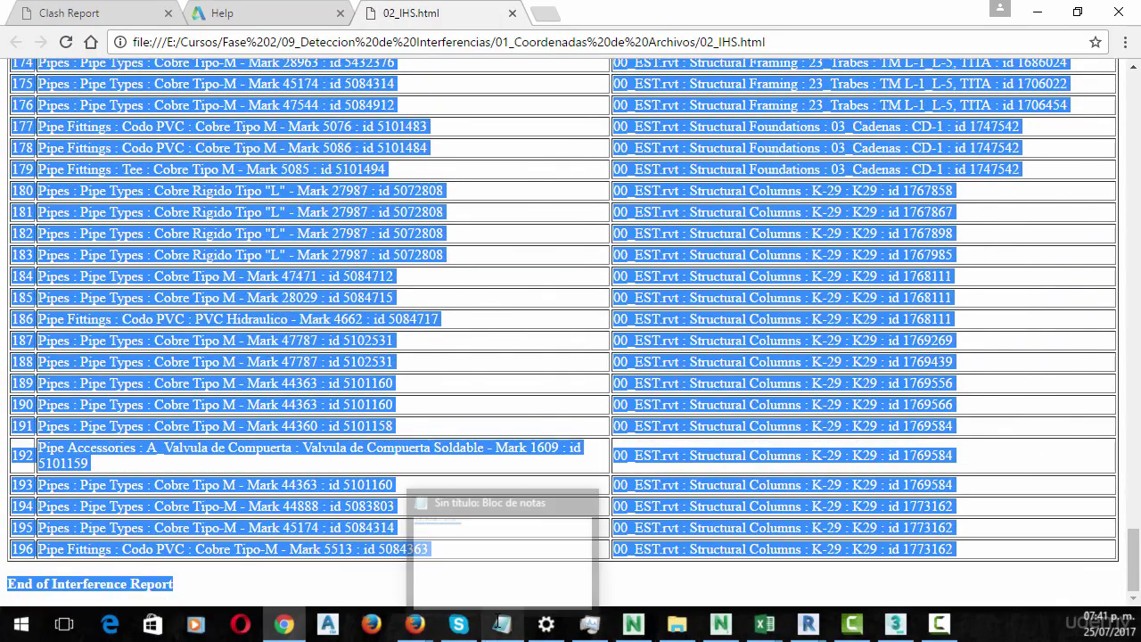
{"action": "mouse_move", "coordinate": [764, 624]}
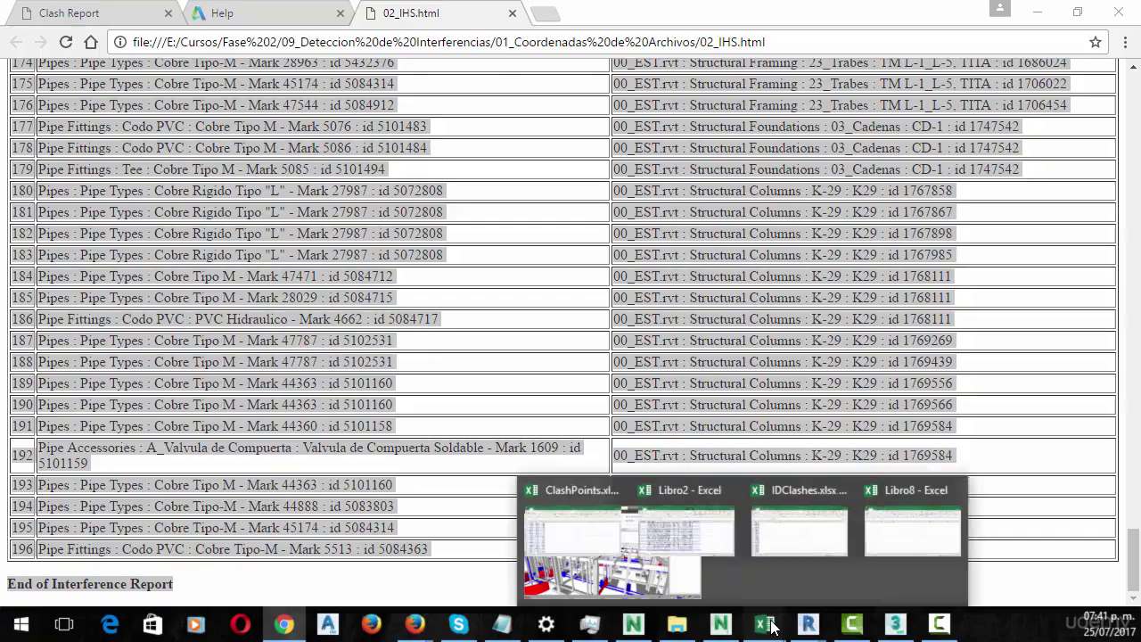
{"action": "left_click", "coordinate": [999, 547]}
{"action": "key", "text": "ctrl+v"}
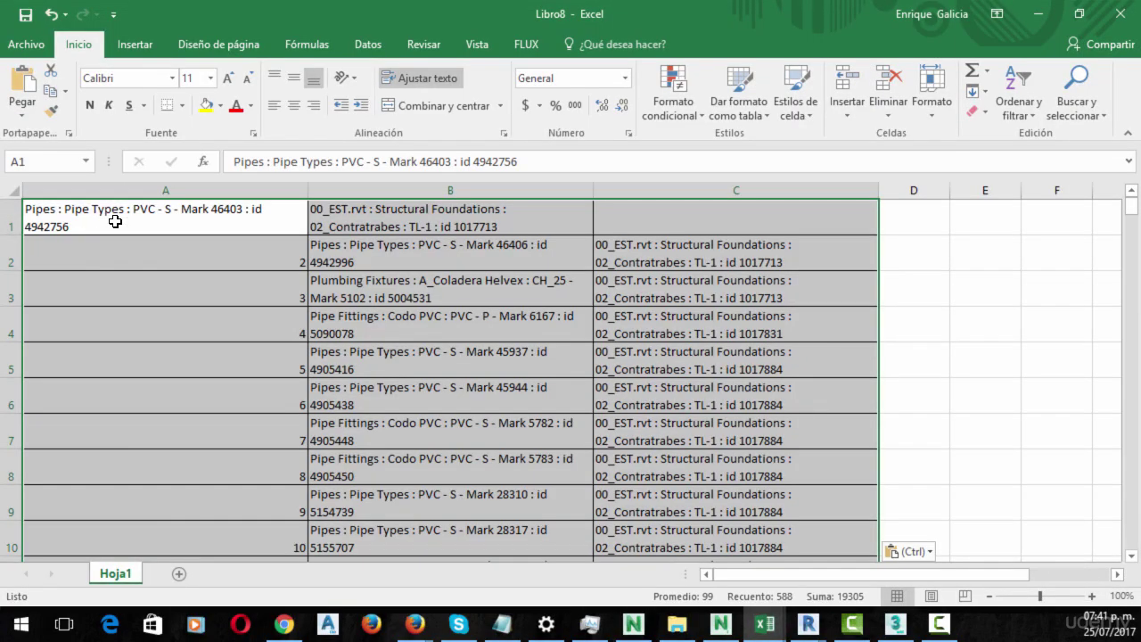
- Move the misaligned entries in cells A1:B1 one column over to B1:C1
{"action": "left_click", "coordinate": [94, 211]}
{"action": "left_click_drag", "start_coordinate": [313, 209], "coordinate": [207, 219]}
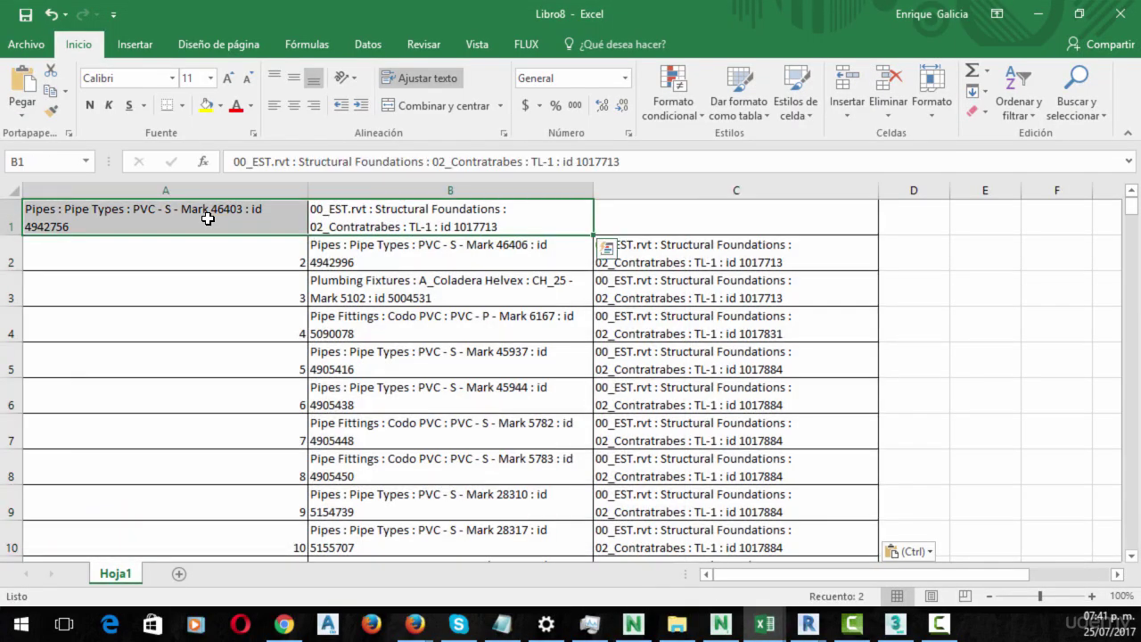
{"action": "key", "text": "ctrl+x"}
{"action": "left_click", "coordinate": [512, 220]}
{"action": "key", "text": "ctrl+v"}
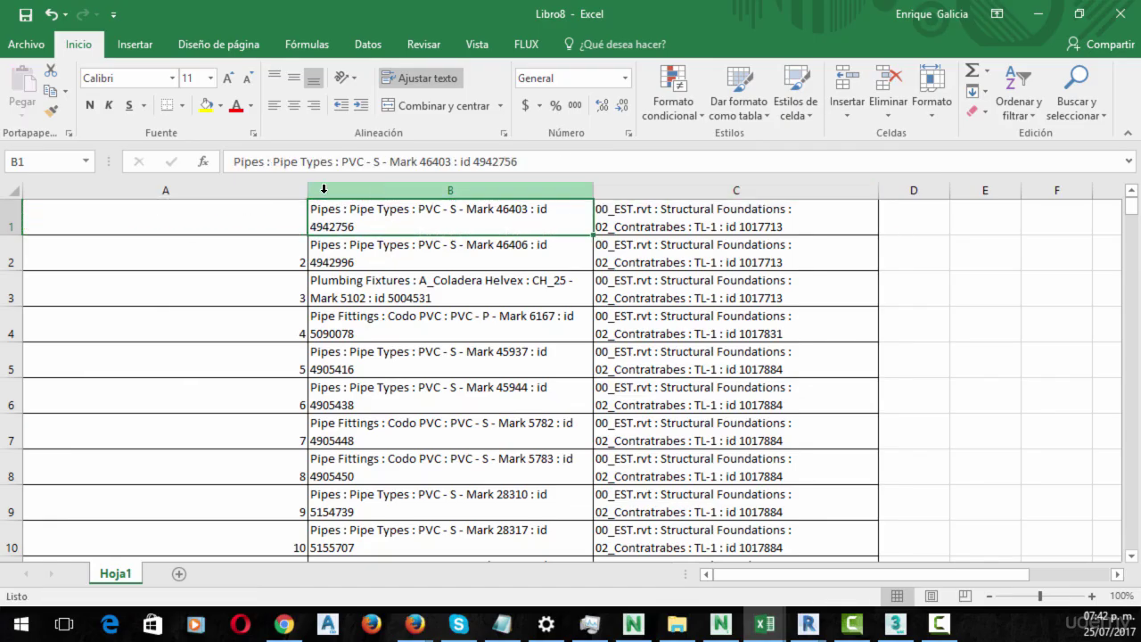
- Delete column A with the row numbers and check the remaining clash rows
{"action": "left_click", "coordinate": [265, 189]}
{"action": "right_click", "coordinate": [266, 190]}
{"action": "left_click", "coordinate": [313, 333]}
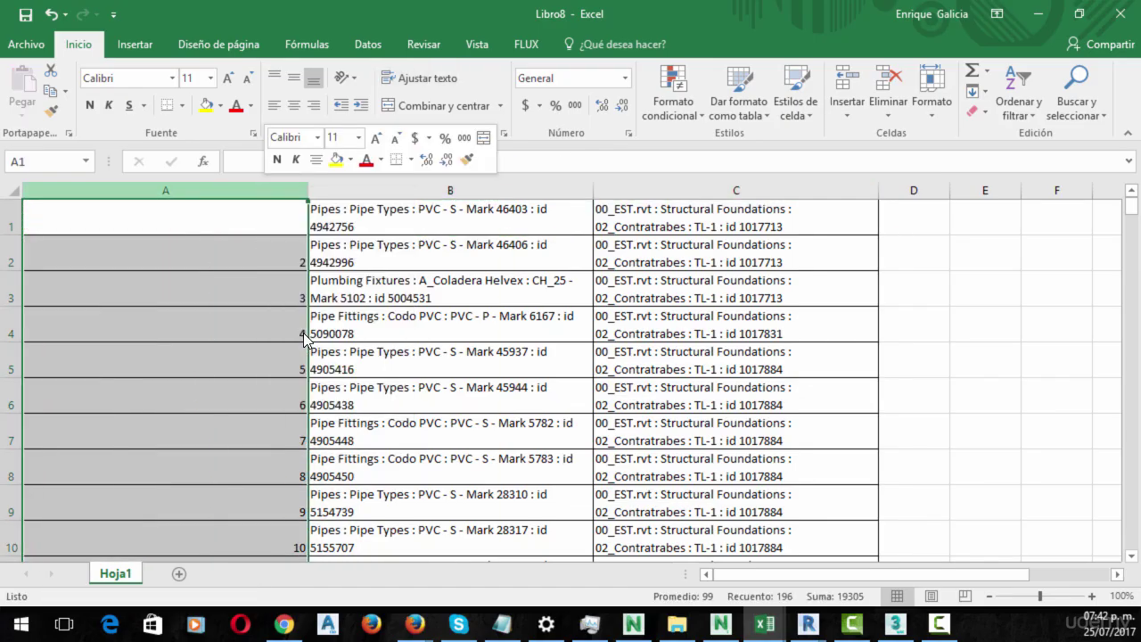
{"action": "scroll", "coordinate": [173, 266], "scroll_direction": "down", "scroll_amount": 17}
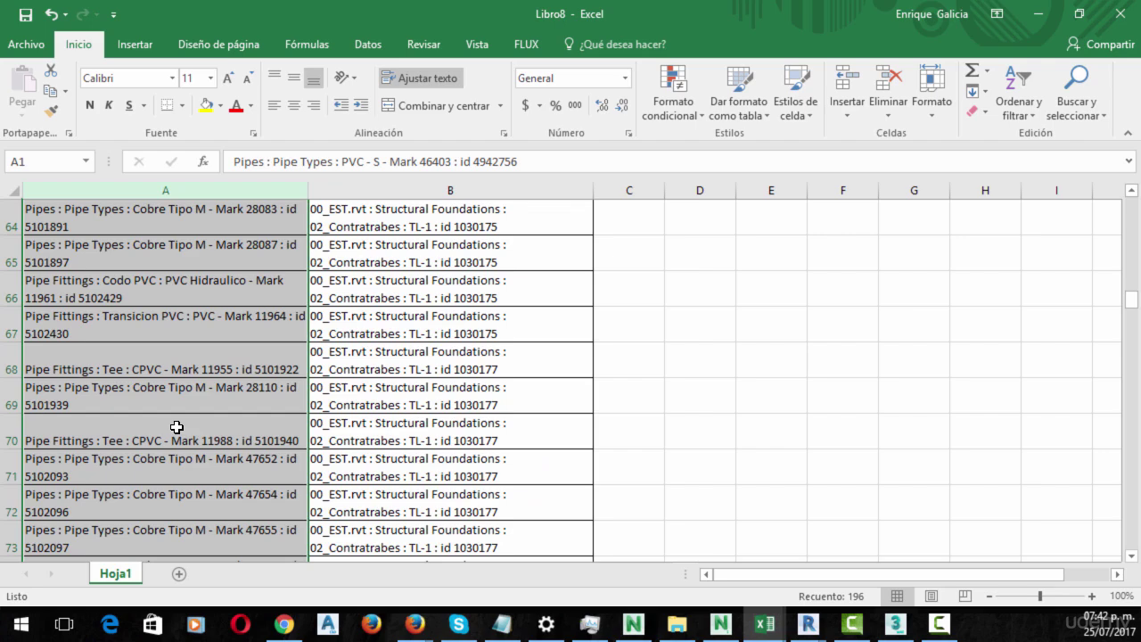
{"action": "scroll", "coordinate": [168, 404], "scroll_direction": "up", "scroll_amount": 17}
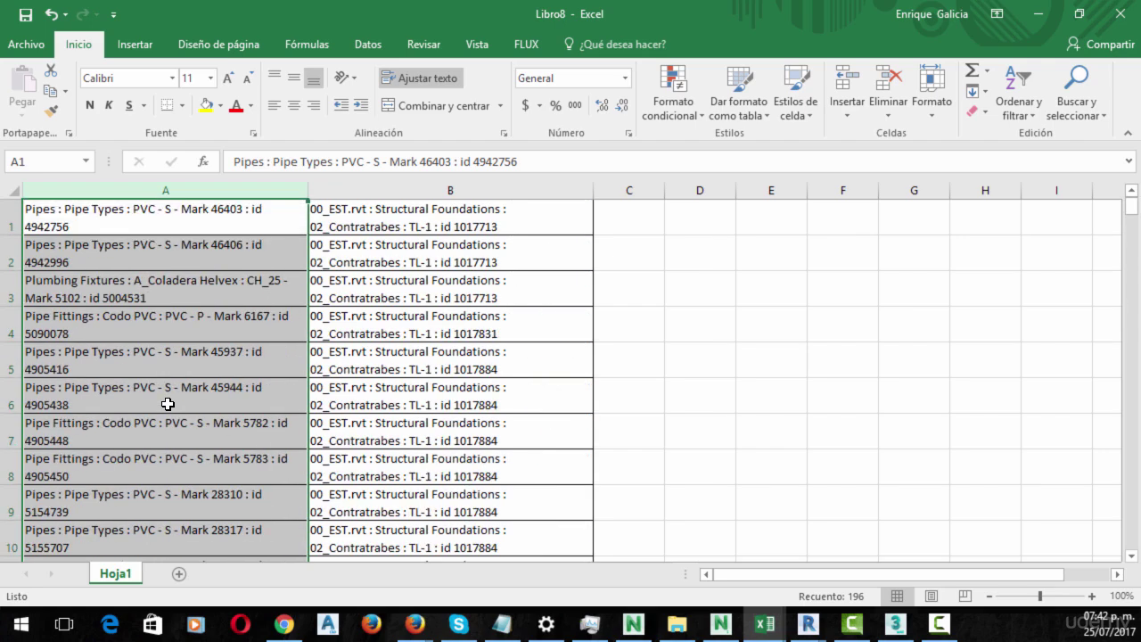
- Delete column B with the 00_EST.rvt elements and widen column A to fit the pipe descriptions
{"action": "left_click", "coordinate": [394, 187]}
{"action": "right_click", "coordinate": [395, 187]}
{"action": "left_click", "coordinate": [464, 341]}
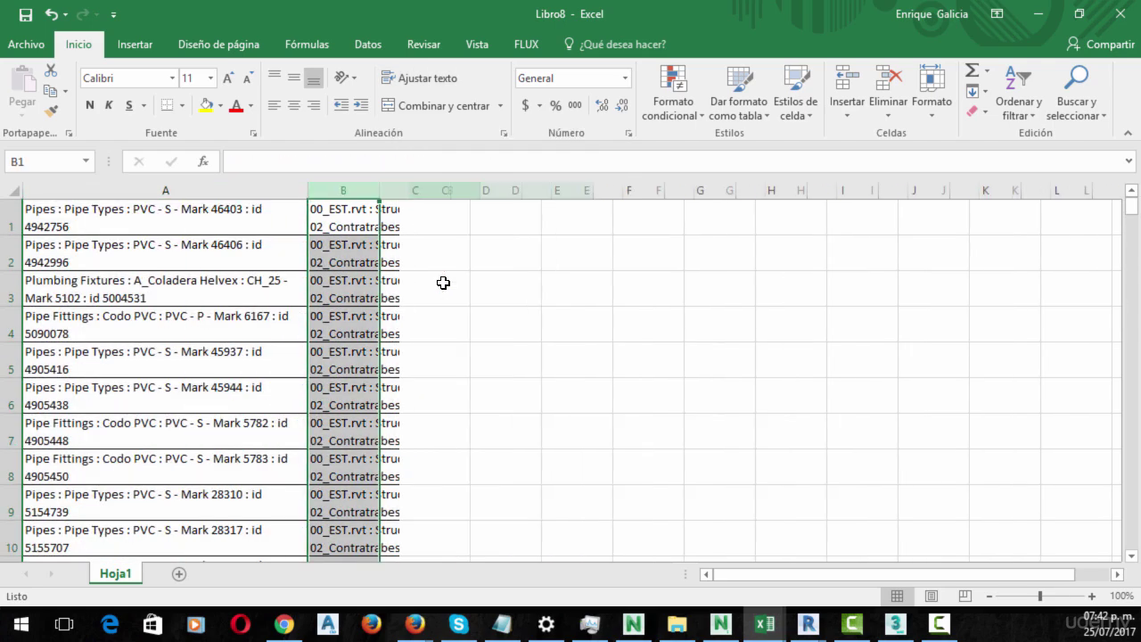
{"action": "left_click_drag", "start_coordinate": [309, 194], "coordinate": [377, 195]}
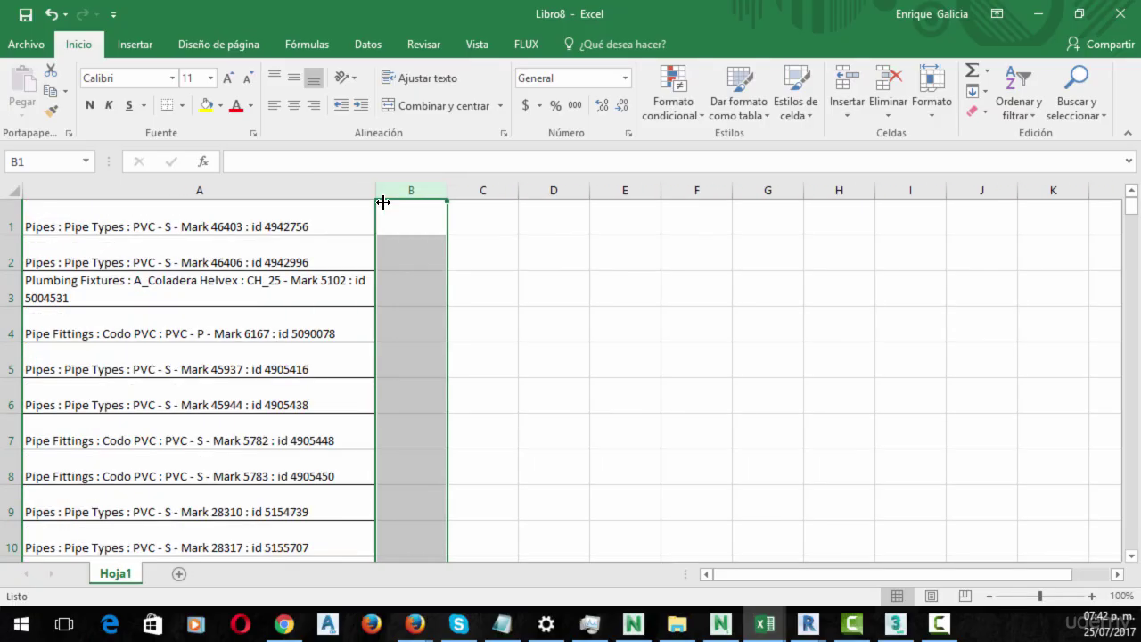
{"action": "left_click", "coordinate": [333, 222]}
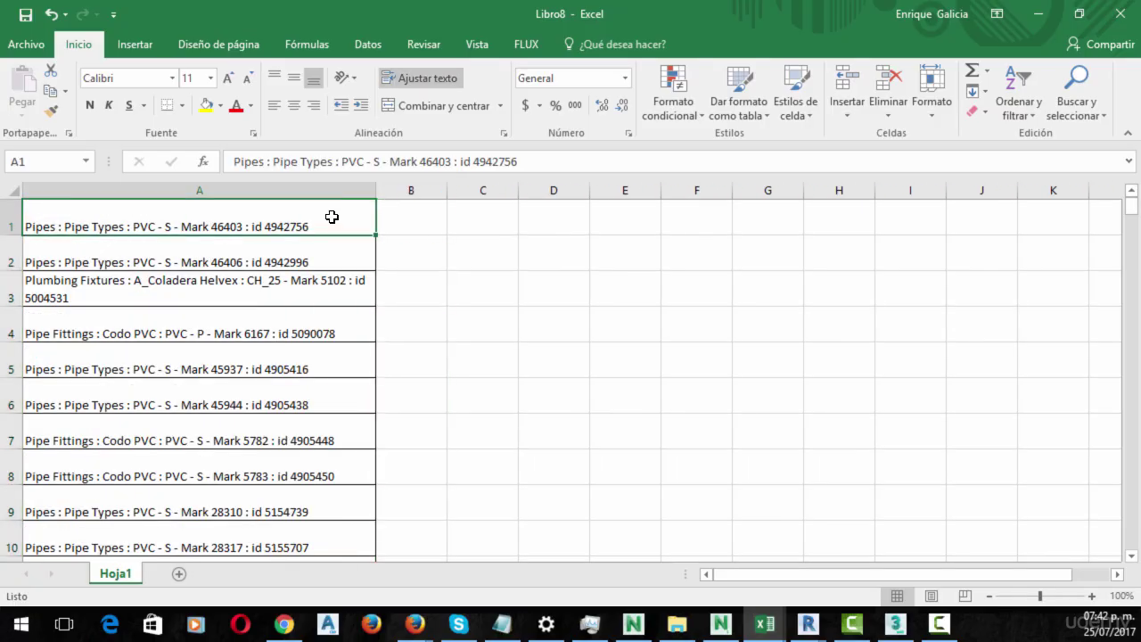
{"action": "left_click", "coordinate": [400, 211]}
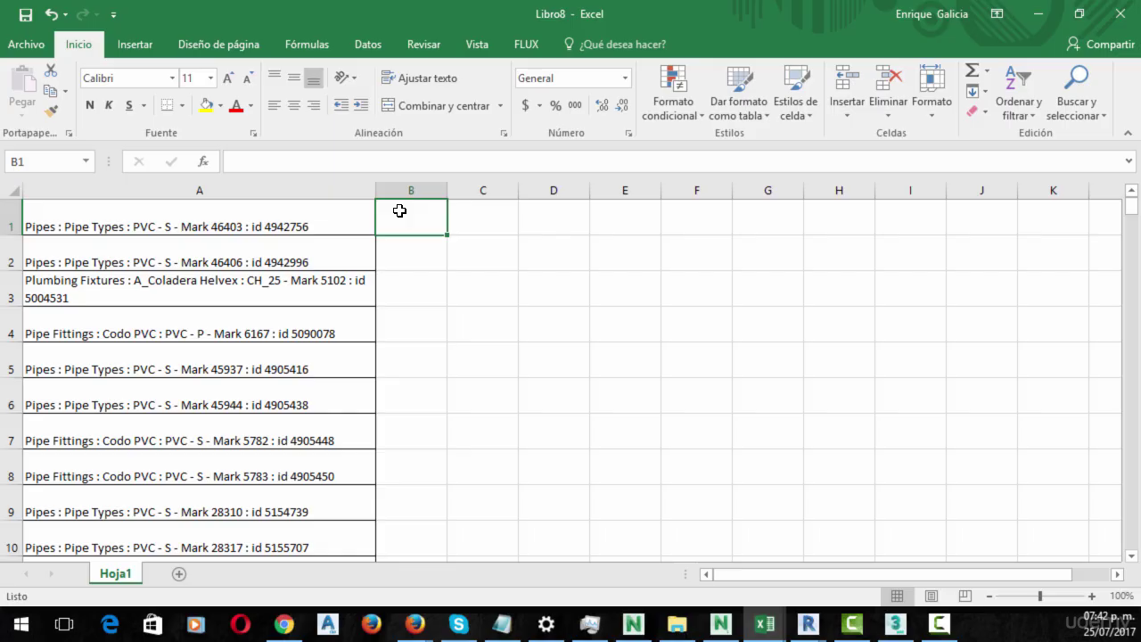
{"action": "type", "text": "=Su"}
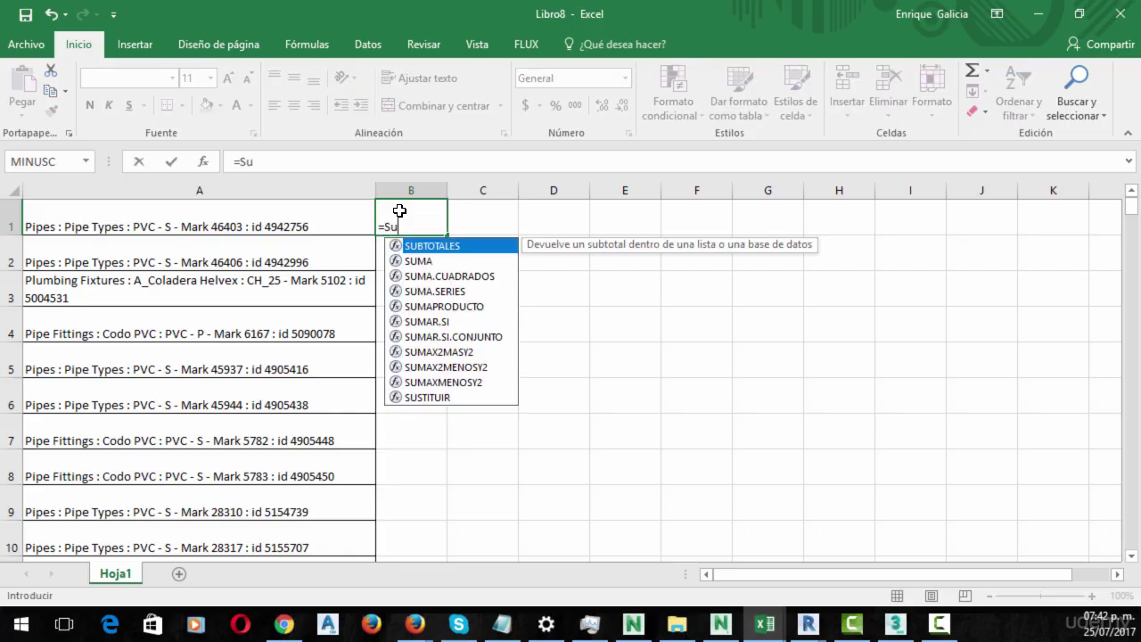
{"action": "type", "text": "bs"}
{"action": "key", "text": "BackSpace"}
{"action": "key", "text": "BackSpace"}
{"action": "key", "text": "BackSpace"}
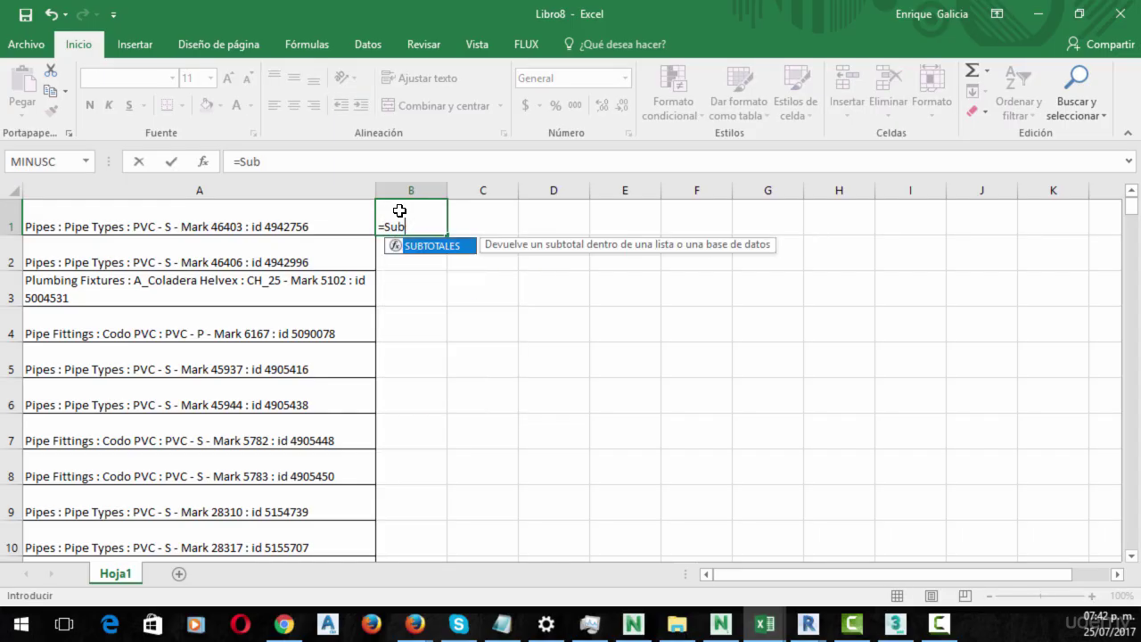
{"action": "key", "text": "BackSpace"}
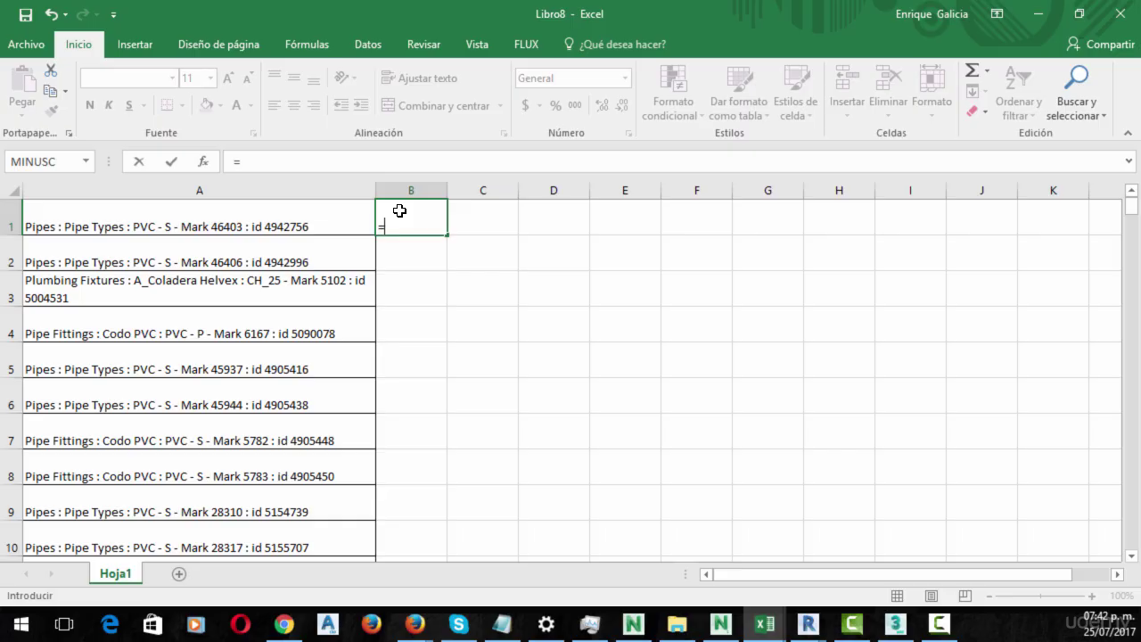
- Start an EXTRAE formula in cell B1 for extracting text
{"action": "type", "text": "ex"}
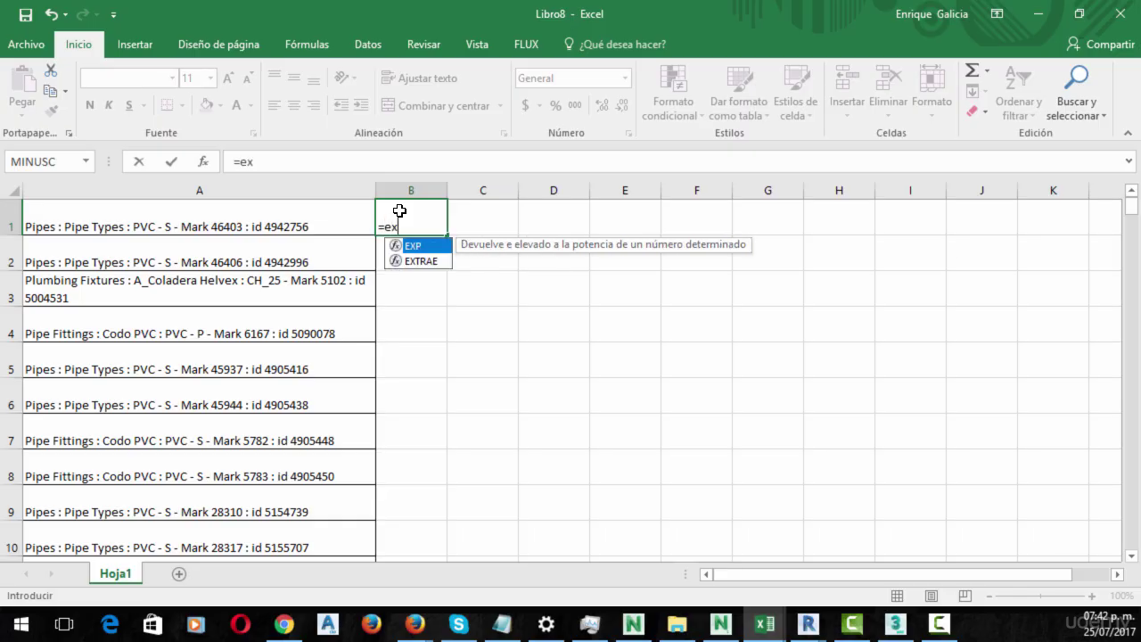
{"action": "key", "text": "Down"}
{"action": "key", "text": "Return"}
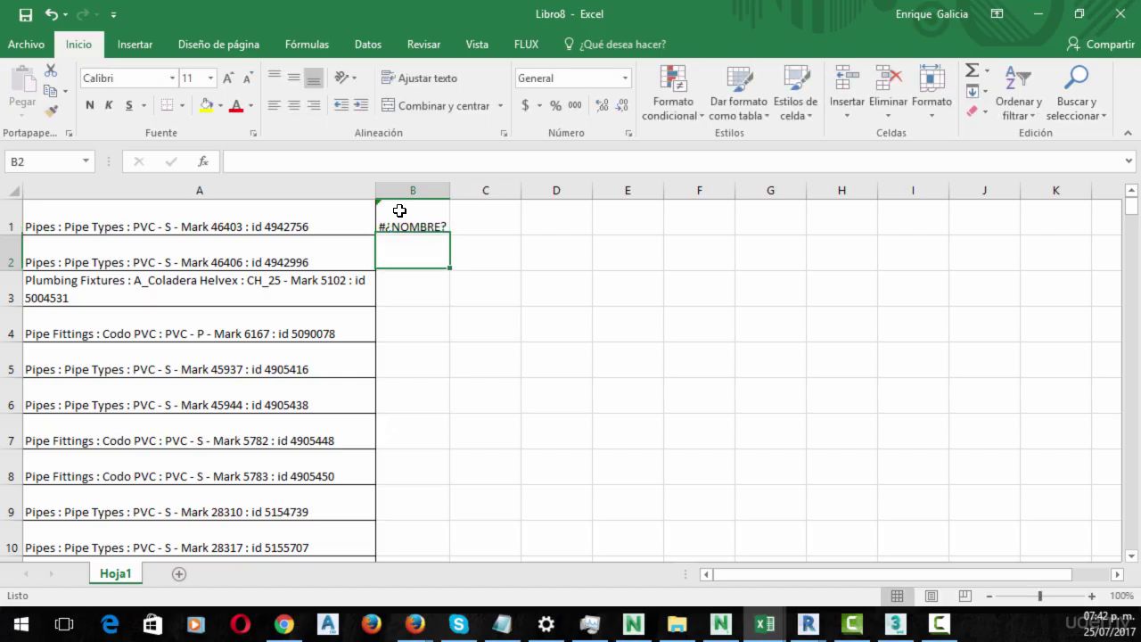
{"action": "left_click", "coordinate": [399, 210]}
{"action": "double_click", "coordinate": [399, 210]}
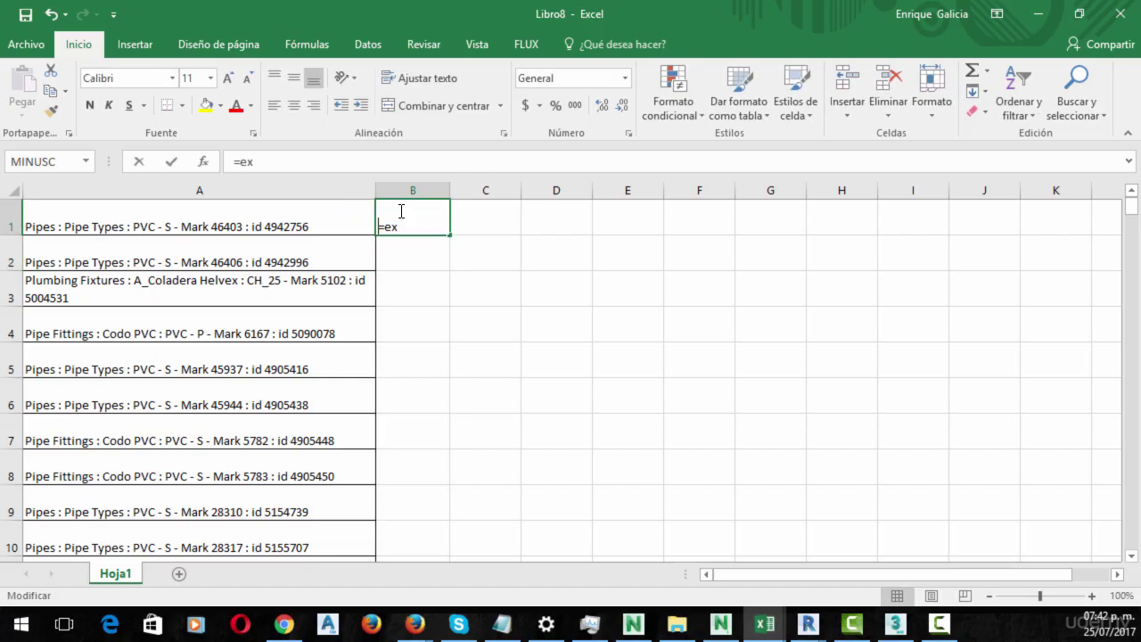
{"action": "type", "text": "TRA"}
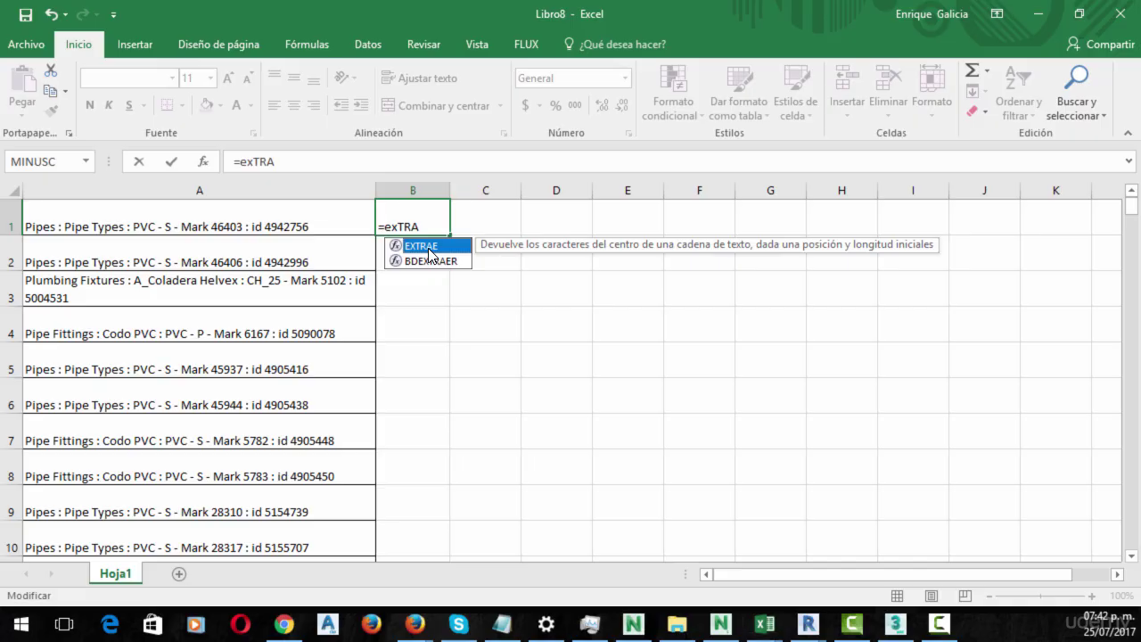
{"action": "double_click", "coordinate": [428, 248]}
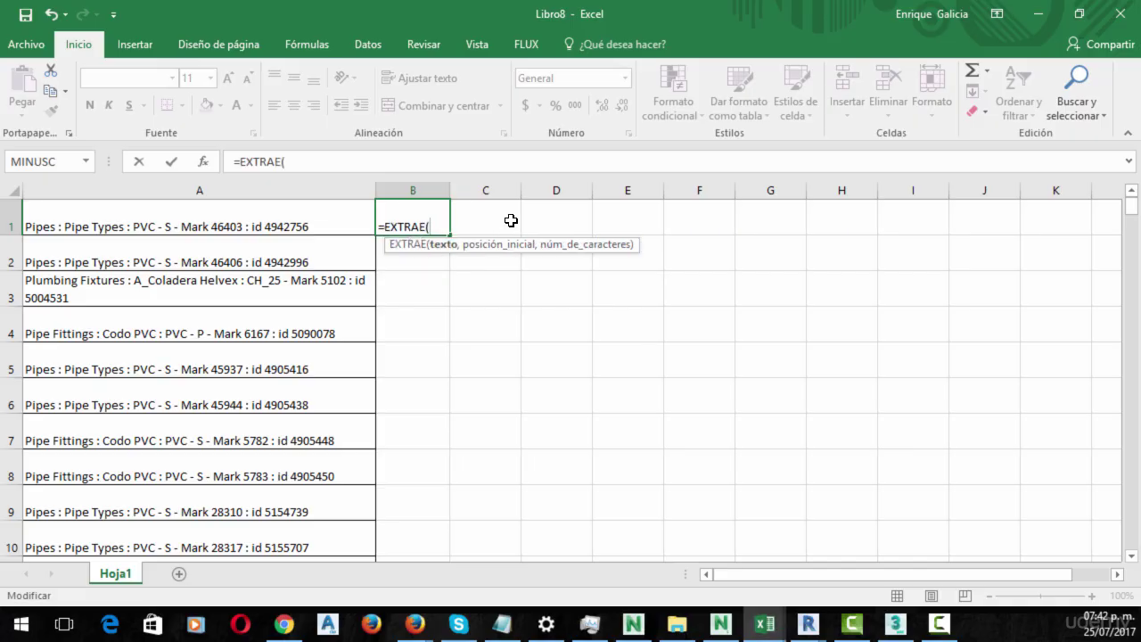
{"action": "left_click", "coordinate": [278, 215]}
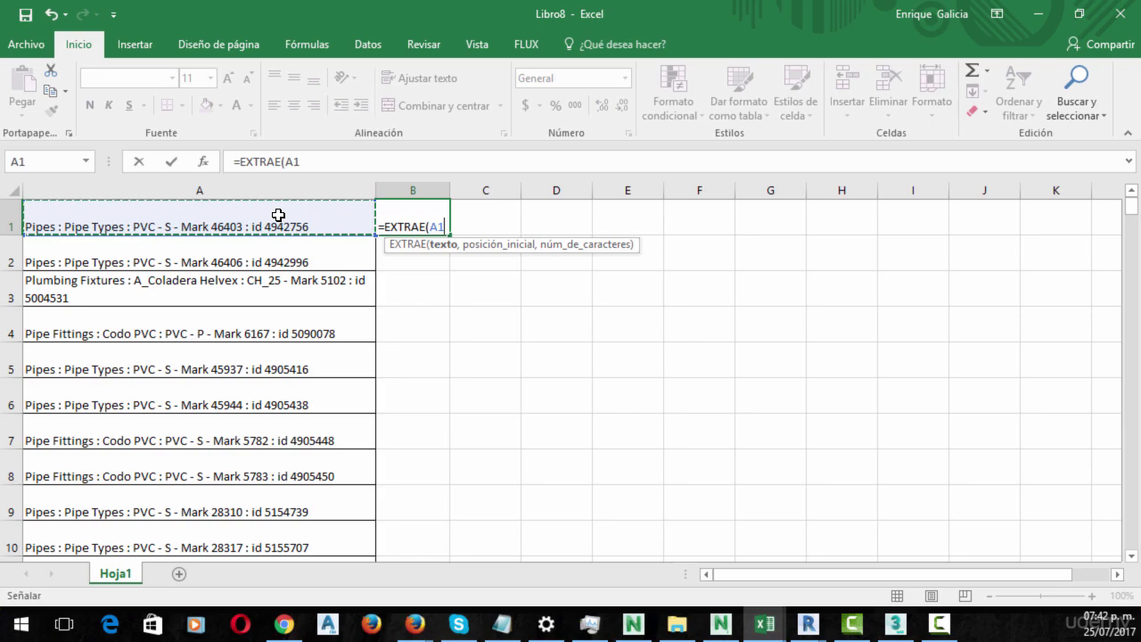
{"action": "key", "text": "BackSpace"}
{"action": "key", "text": "BackSpace"}
{"action": "key", "text": "BackSpace"}
{"action": "key", "text": "BackSpace"}
{"action": "key", "text": "BackSpace"}
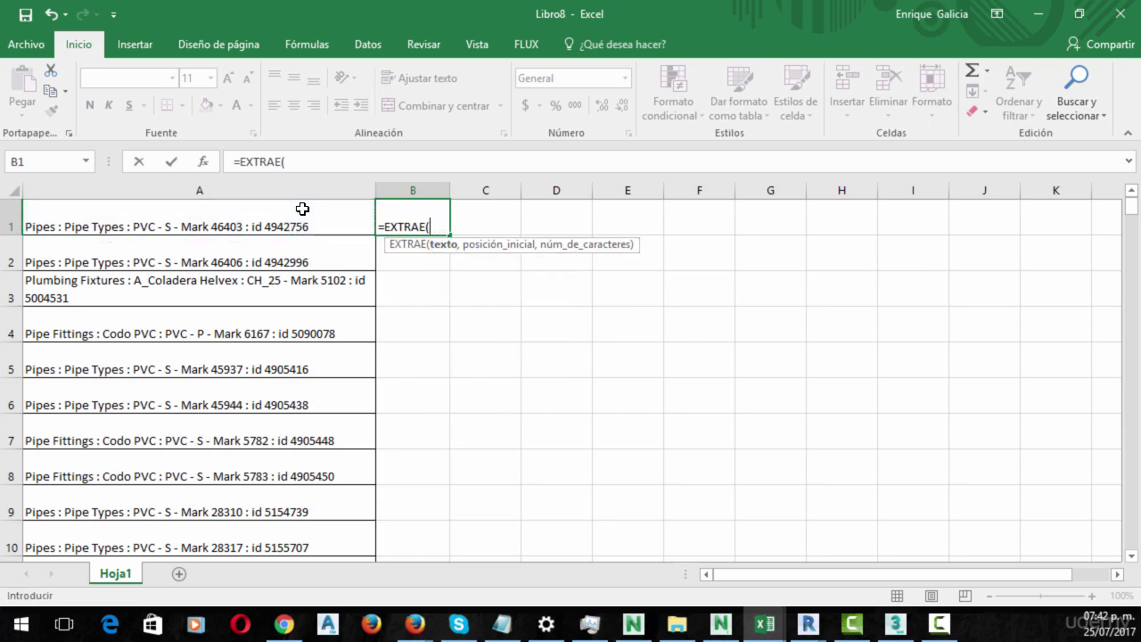
{"action": "key", "text": "BackSpace"}
{"action": "key", "text": "BackSpace"}
{"action": "key", "text": "BackSpace"}
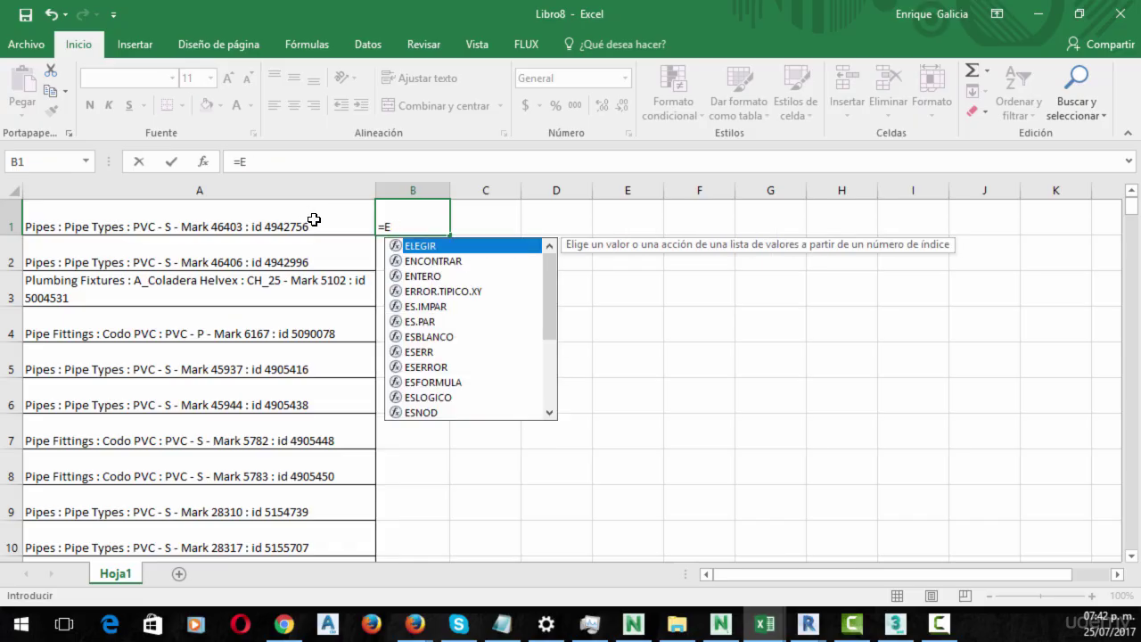
- Enter =ENCONTRAR("id ",A1,0) in cell B1 to locate the id text within the description in A1
{"action": "double_click", "coordinate": [434, 262]}
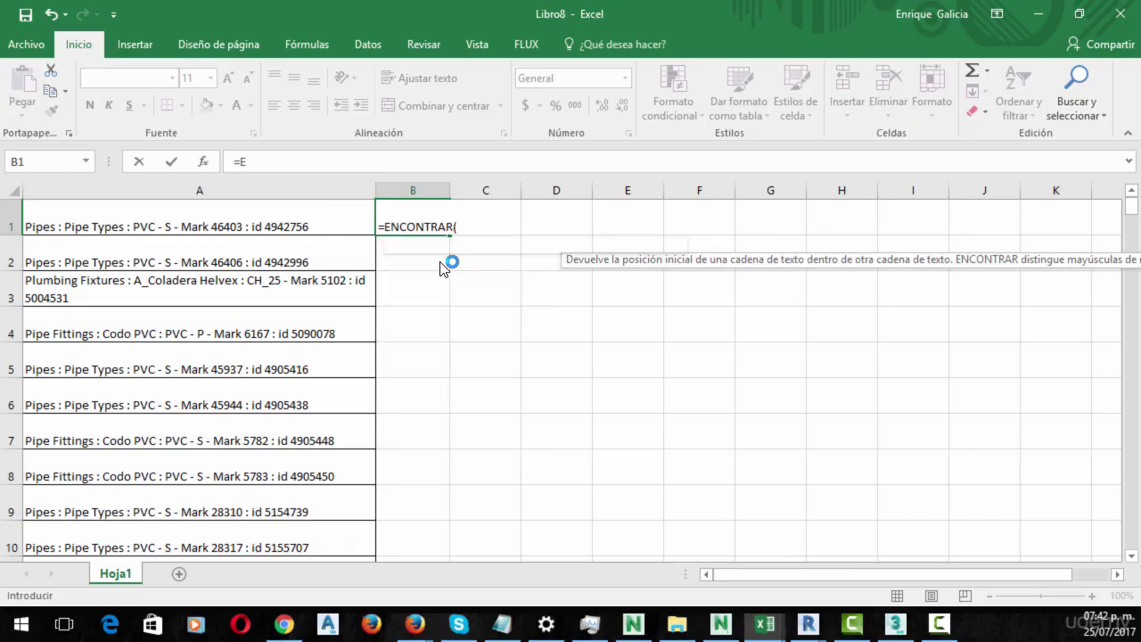
{"action": "left_click", "coordinate": [308, 218]}
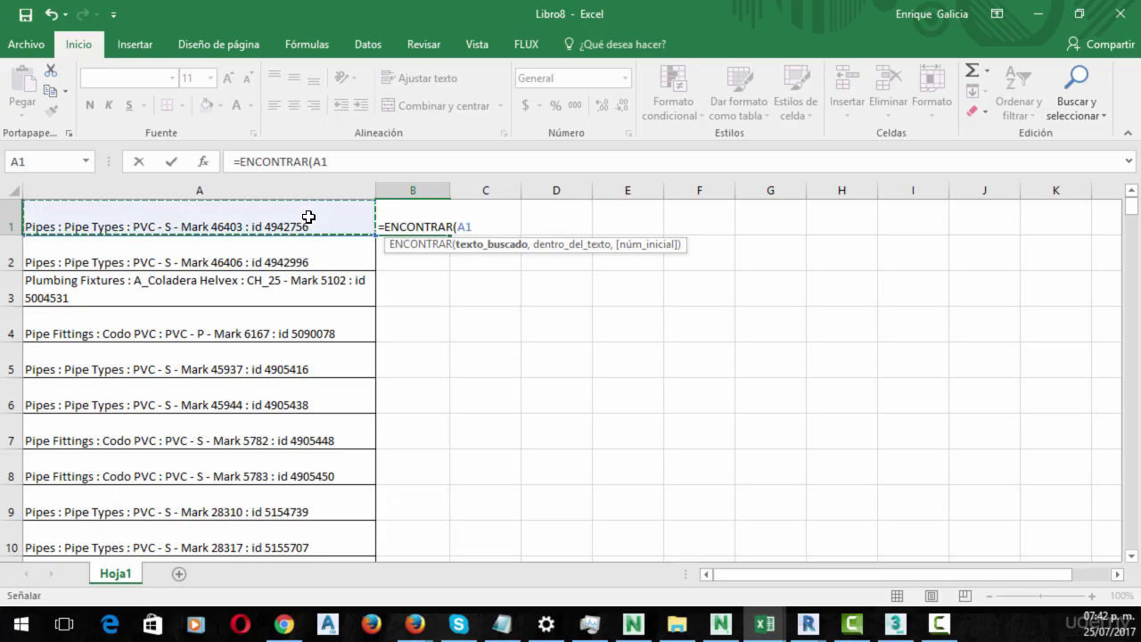
{"action": "key", "text": "BackSpace"}
{"action": "key", "text": "BackSpace"}
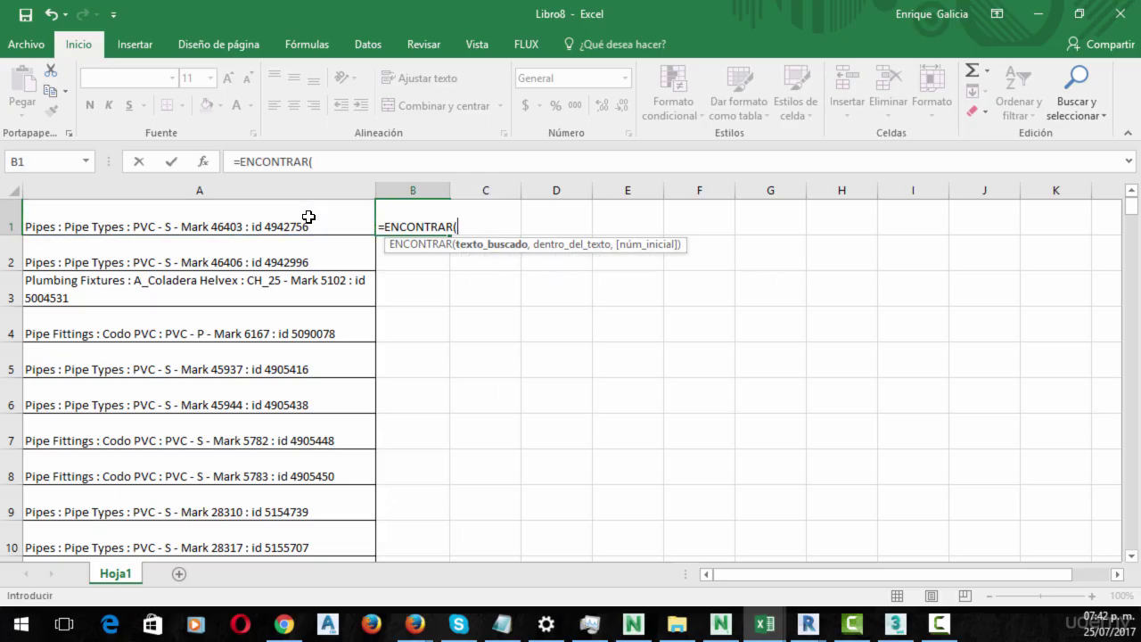
{"action": "type", "text": "\"id \","}
{"action": "left_click", "coordinate": [289, 223]}
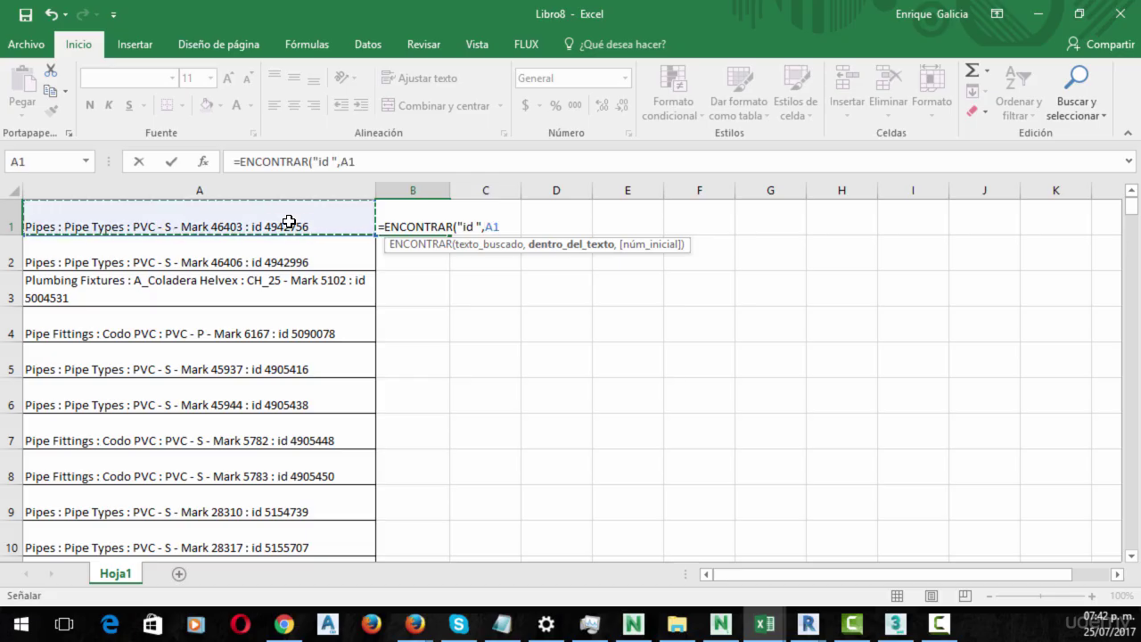
{"action": "type", "text": ",0"}
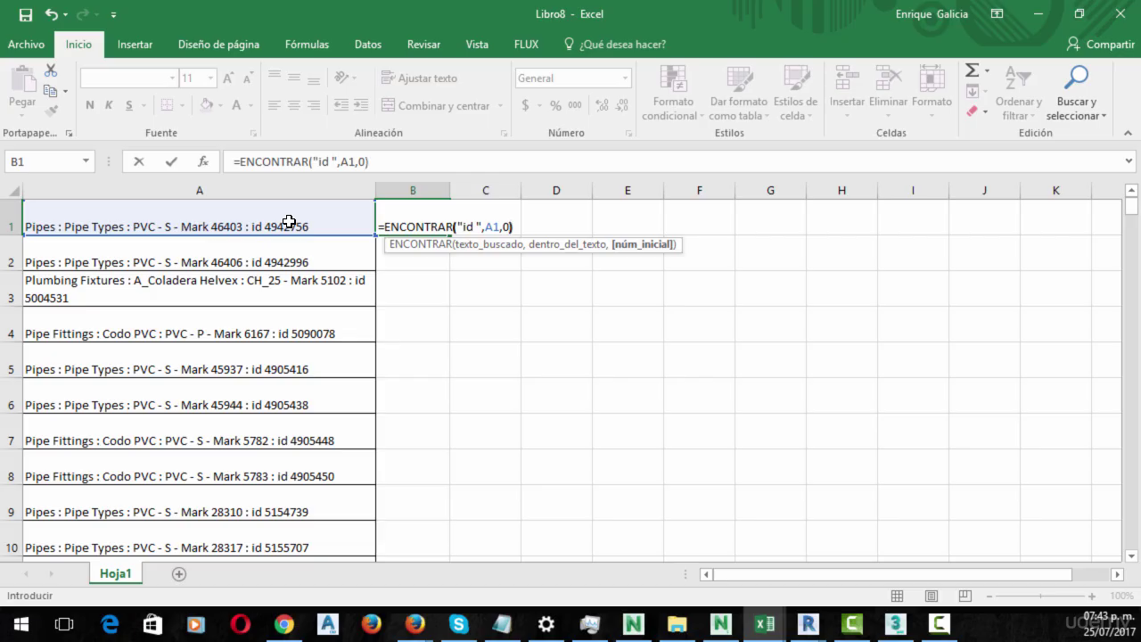
{"action": "key", "text": "Return"}
{"action": "key", "text": "Up"}
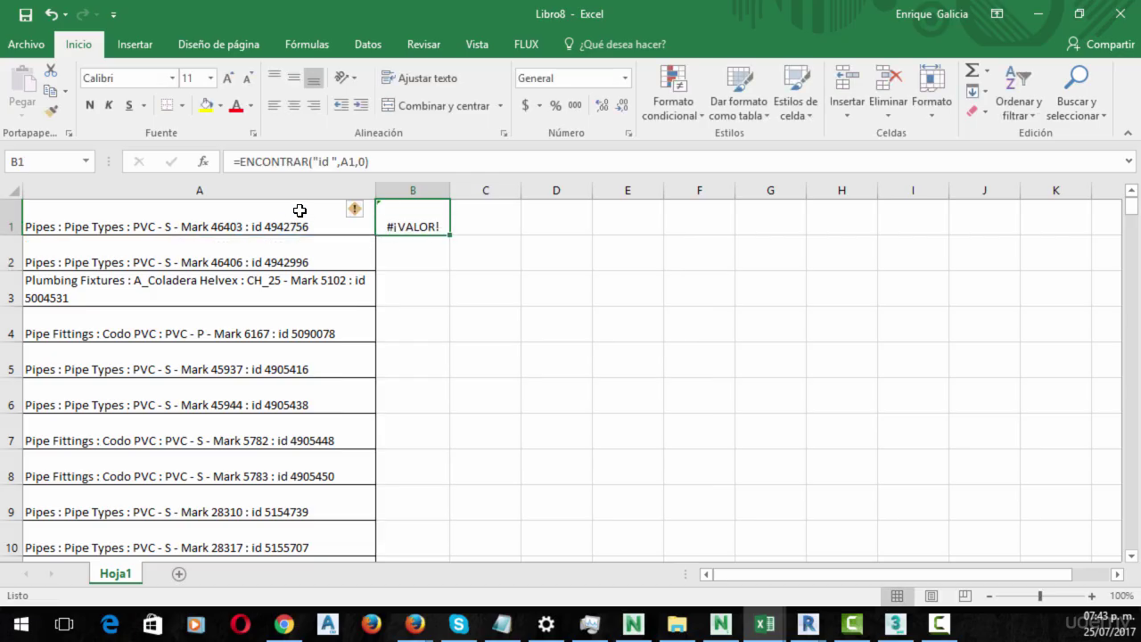
{"action": "left_click", "coordinate": [358, 163]}
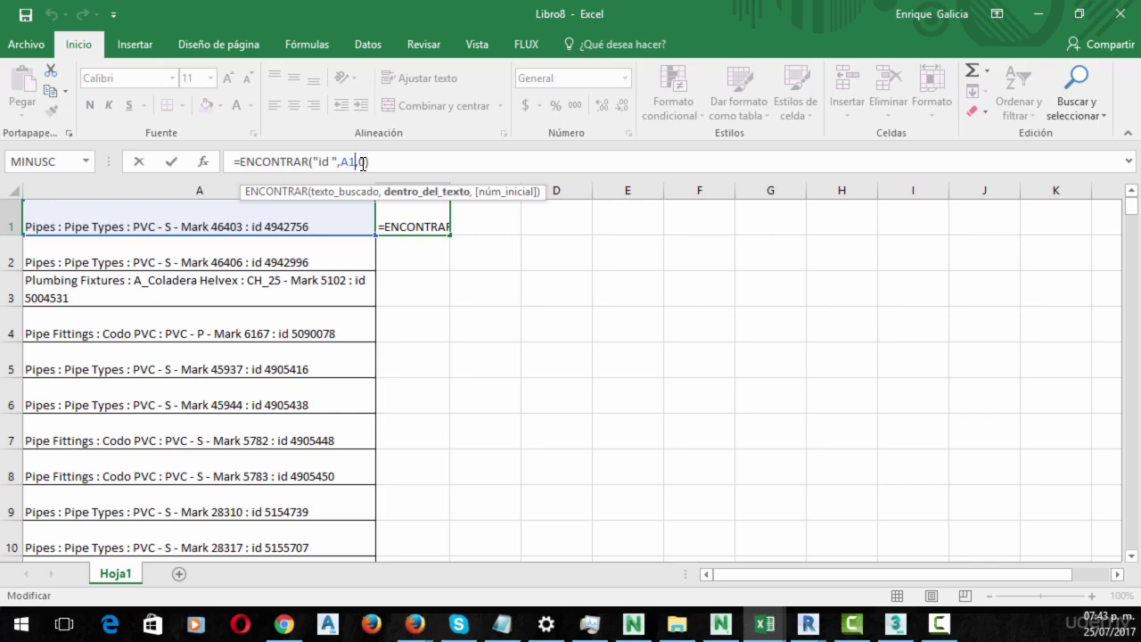
{"action": "type", "text": ","}
{"action": "type", "text": "[0)"}
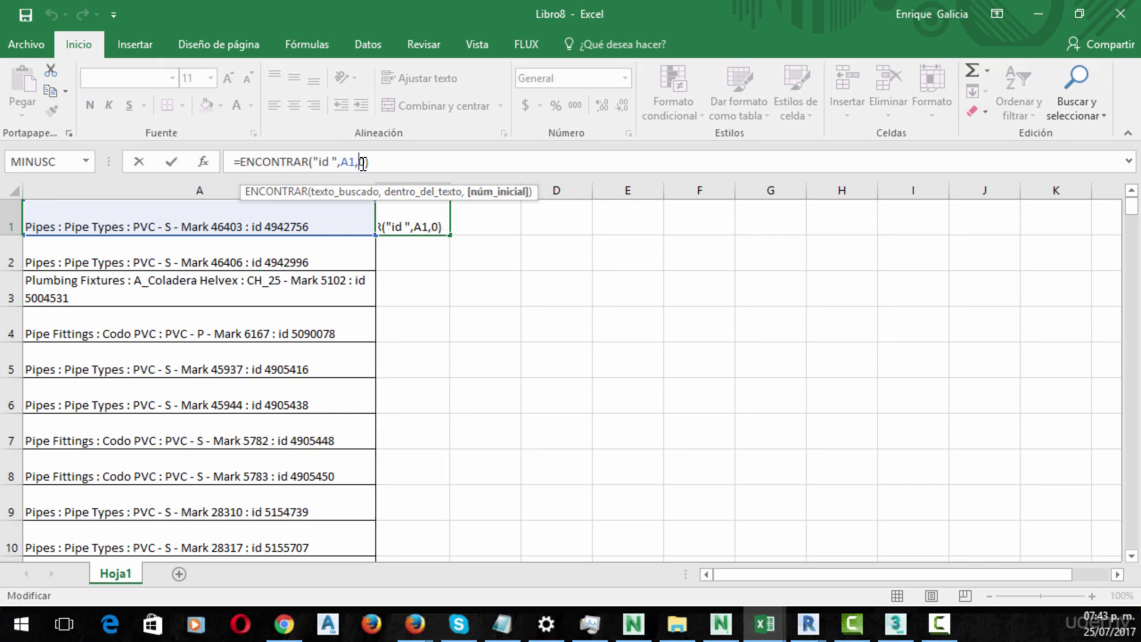
{"action": "double_click", "coordinate": [363, 164]}
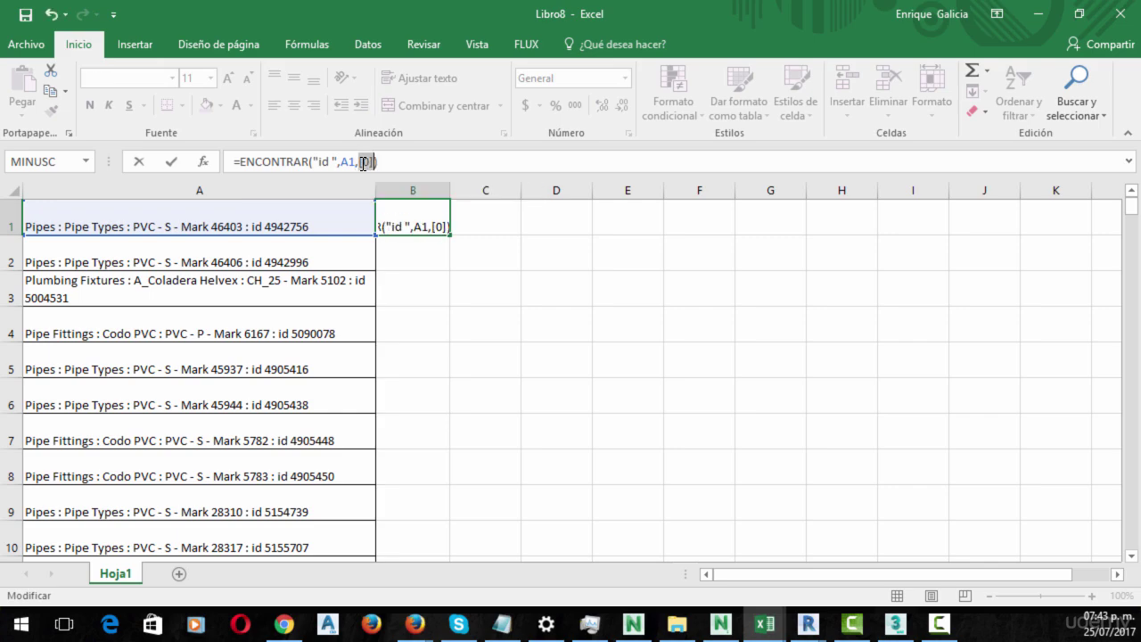
{"action": "double_click", "coordinate": [363, 164]}
{"action": "left_click", "coordinate": [388, 163]}
{"action": "double_click", "coordinate": [388, 163]}
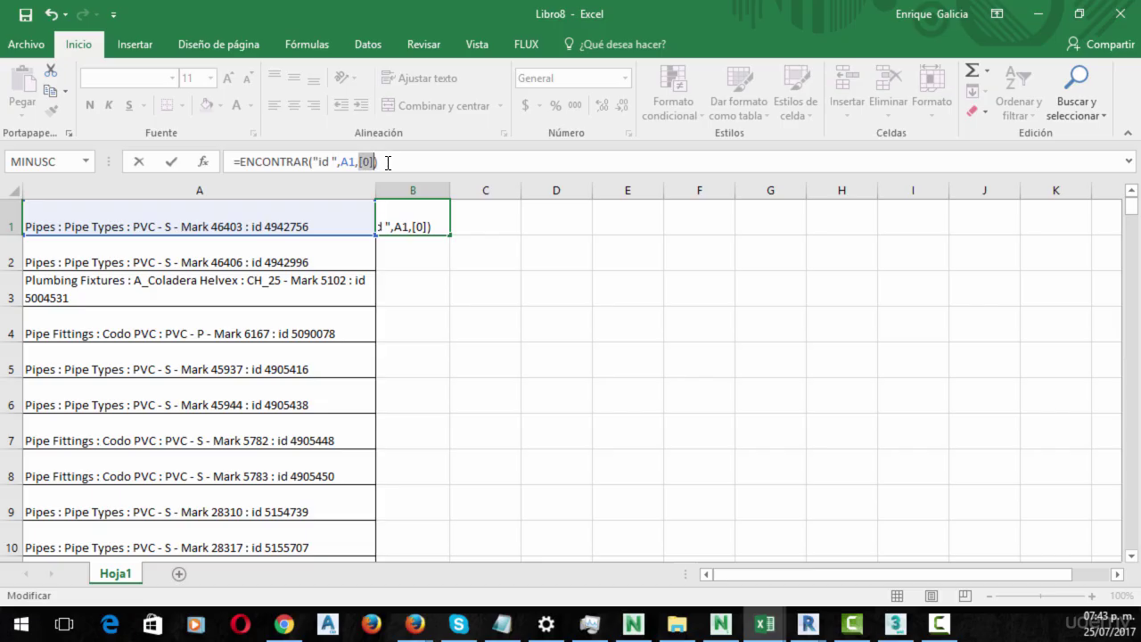
{"action": "left_click", "coordinate": [469, 286]}
{"action": "key", "text": "Escape"}
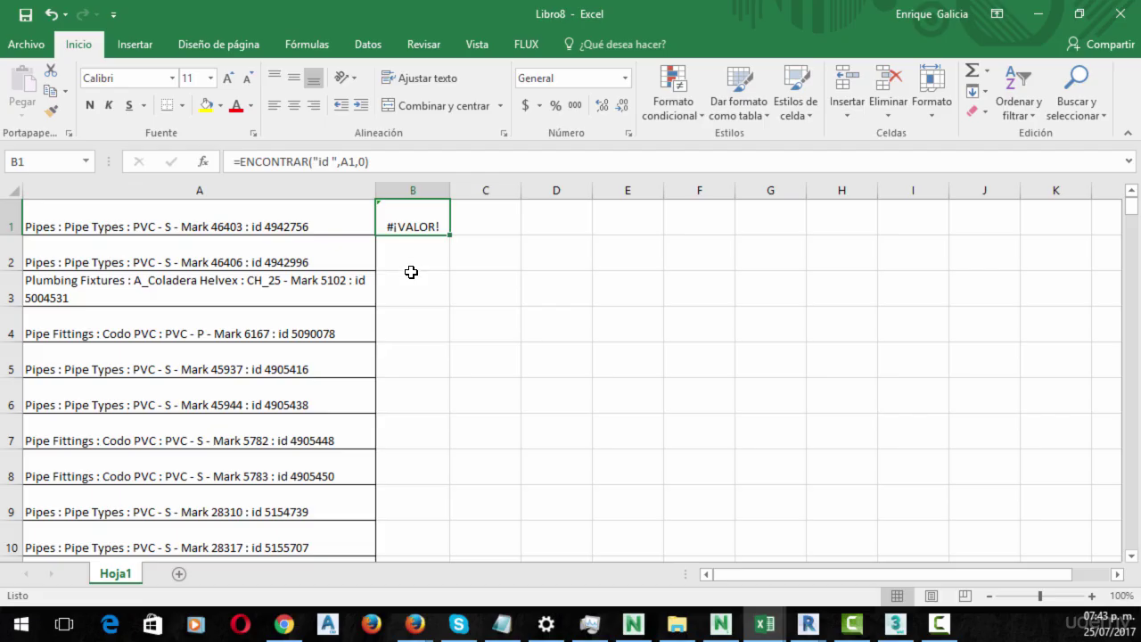
- Remove the start-position argument from cell B1's formula so that it reads =ENCONTRAR("id ",A1)
{"action": "left_click", "coordinate": [365, 163]}
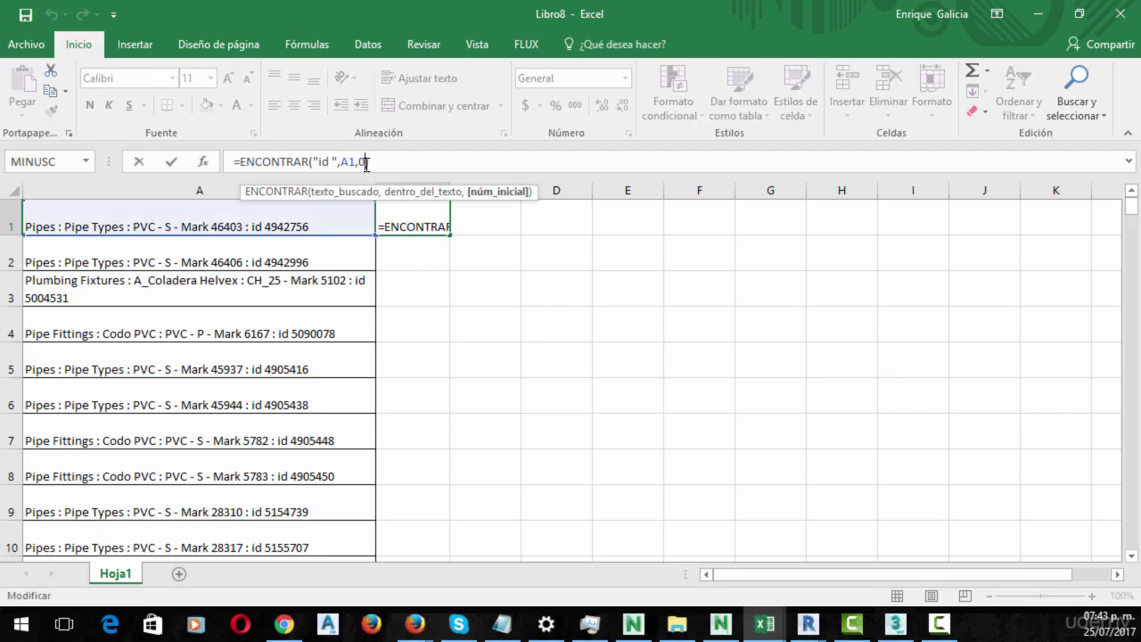
{"action": "key", "text": "BackSpace"}
{"action": "key", "text": "BackSpace"}
{"action": "type", "text": ")"}
{"action": "key", "text": "Return"}
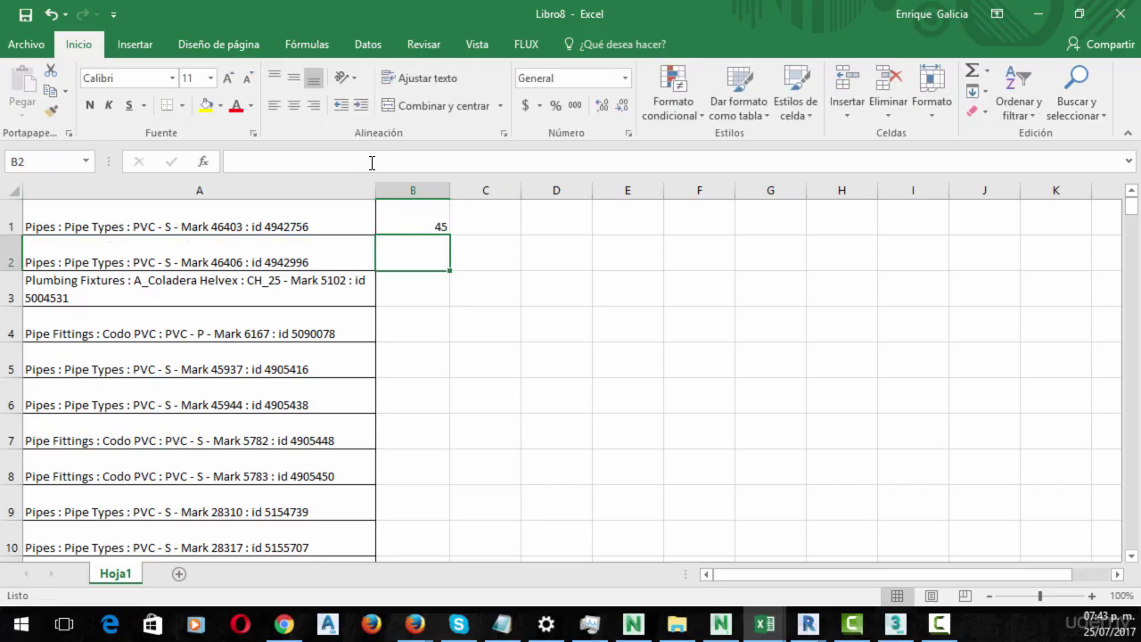
- Fill the ENCONTRAR formula from cell B1 down to B4
{"action": "left_click", "coordinate": [401, 214]}
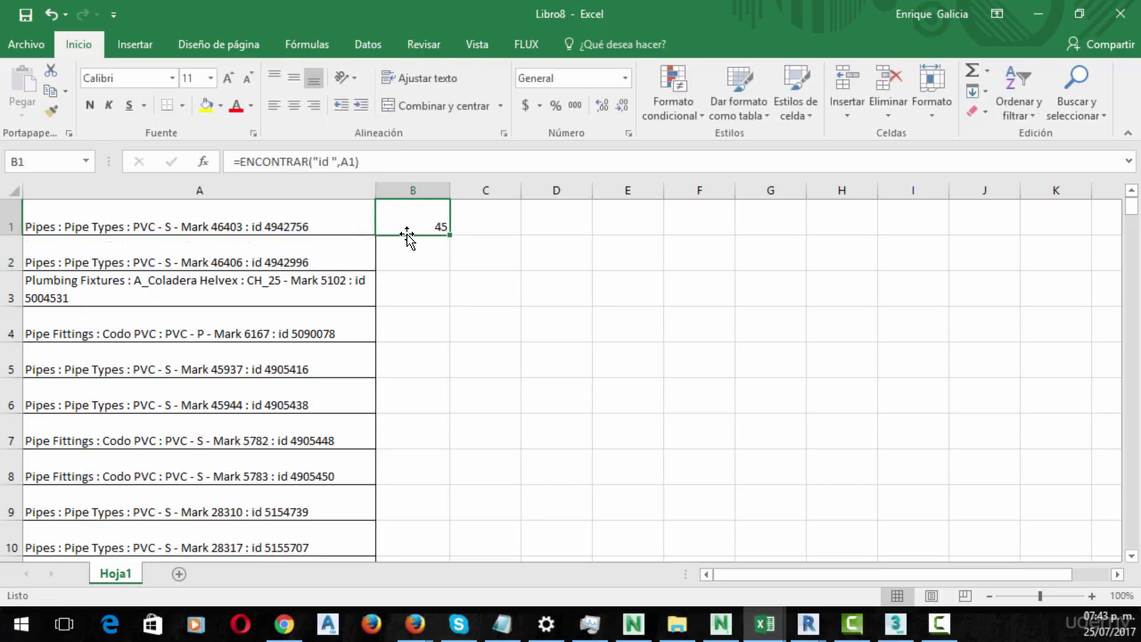
{"action": "left_click_drag", "start_coordinate": [451, 235], "coordinate": [451, 340]}
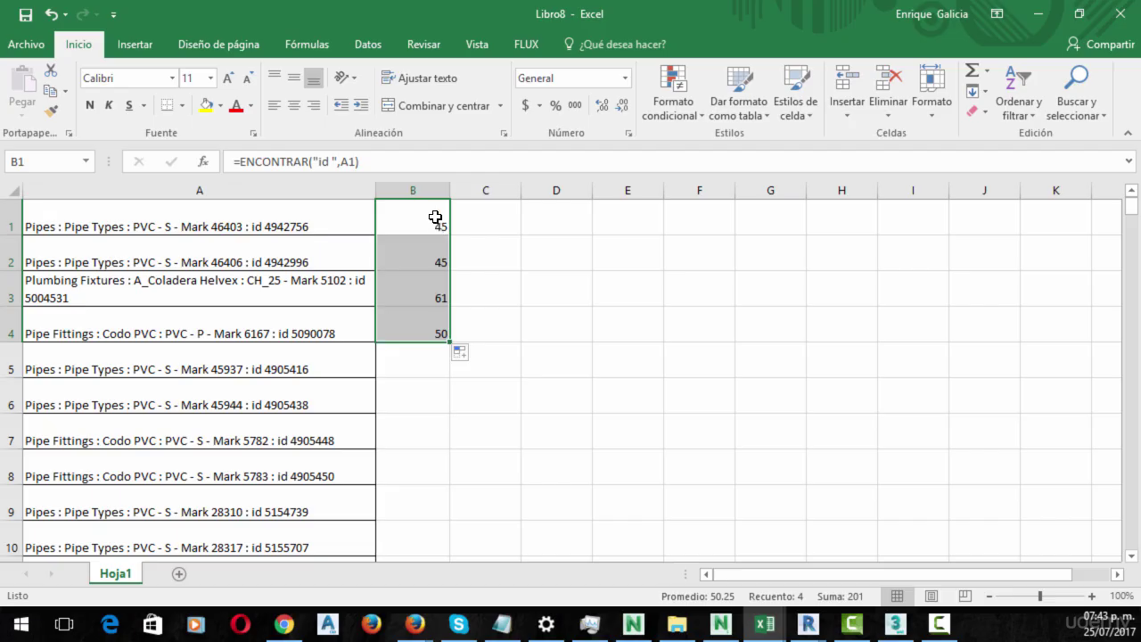
{"action": "left_click", "coordinate": [436, 217]}
- Enter =LARGO(A1) in cell C1 to count the characters of the description in A1
{"action": "left_click", "coordinate": [482, 211]}
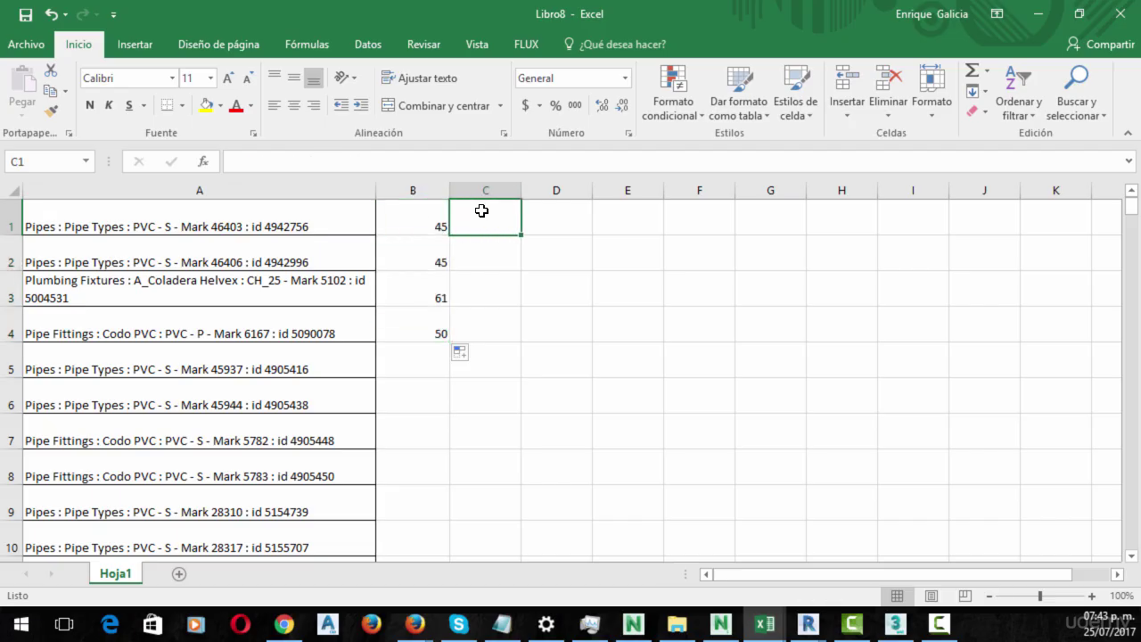
{"action": "type", "text": "=LAR"}
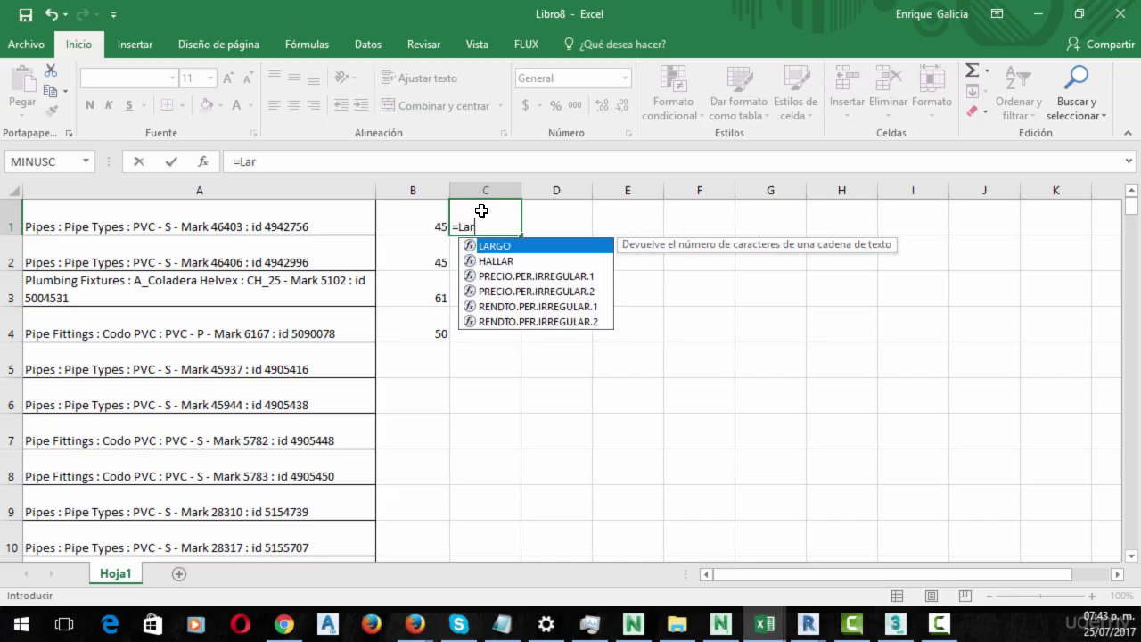
{"action": "key", "text": "Return"}
{"action": "left_click", "coordinate": [482, 210]}
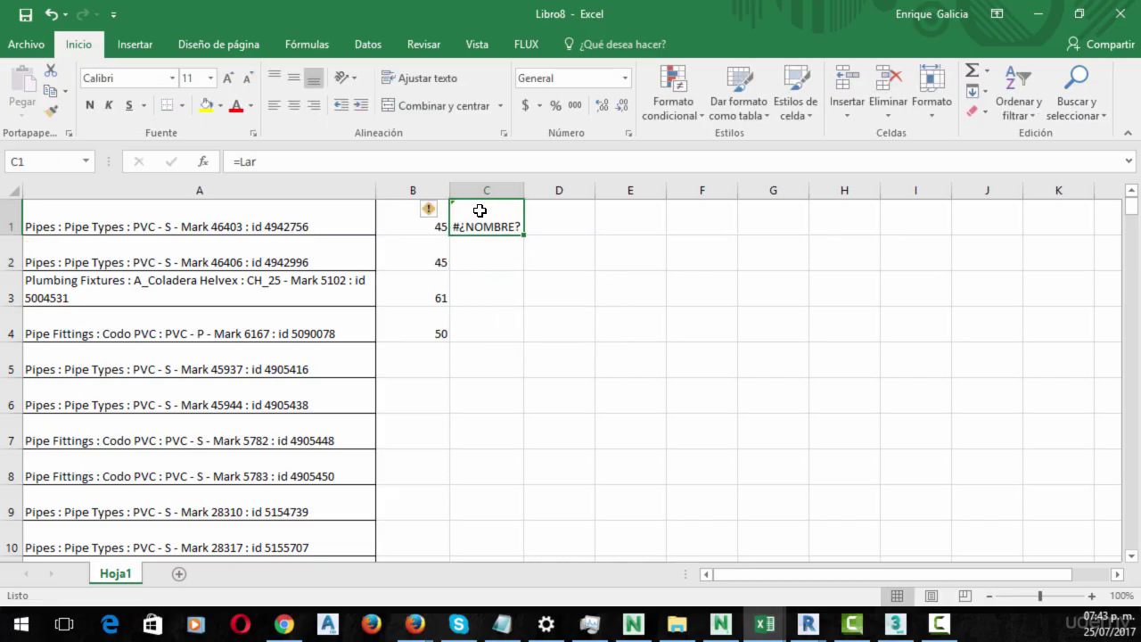
{"action": "left_click", "coordinate": [344, 160]}
{"action": "type", "text": "go("}
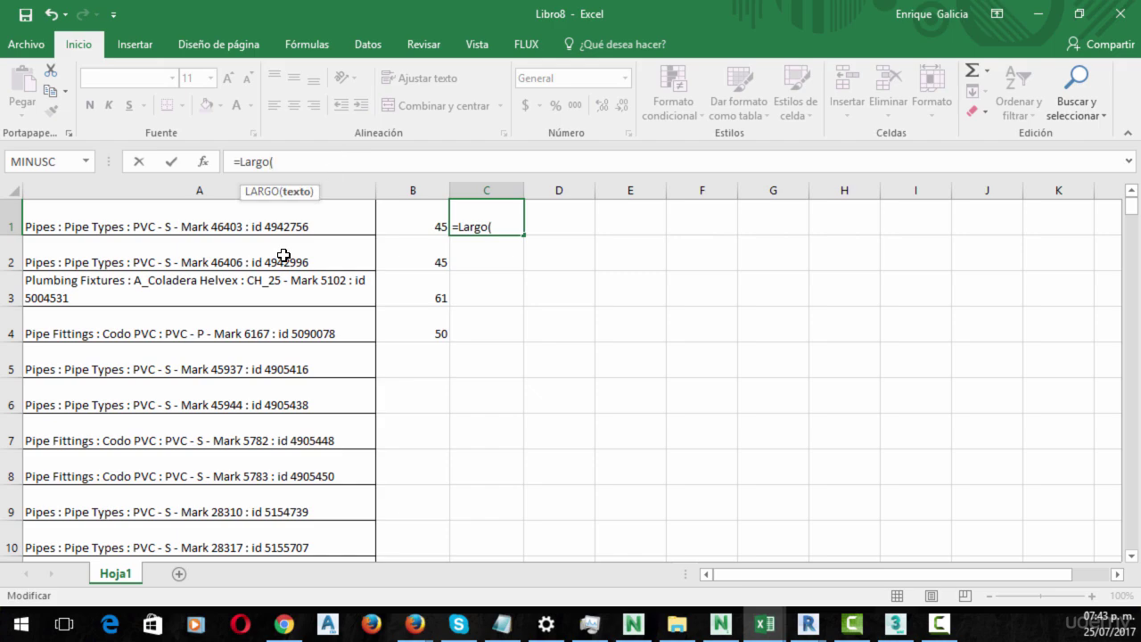
{"action": "left_click", "coordinate": [210, 227]}
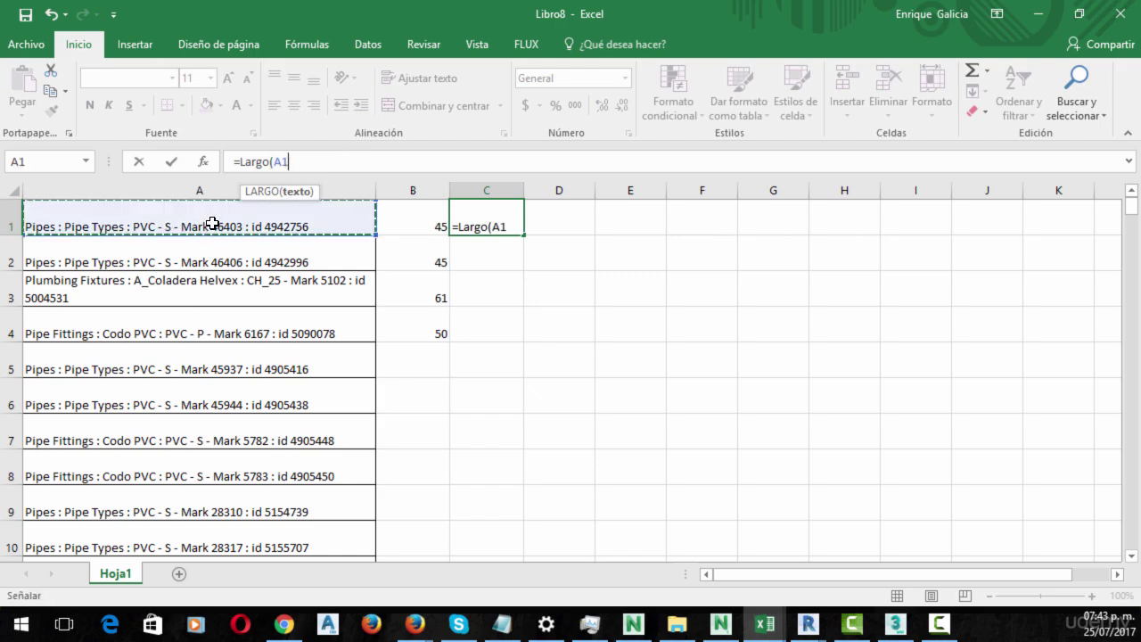
{"action": "left_click", "coordinate": [315, 157]}
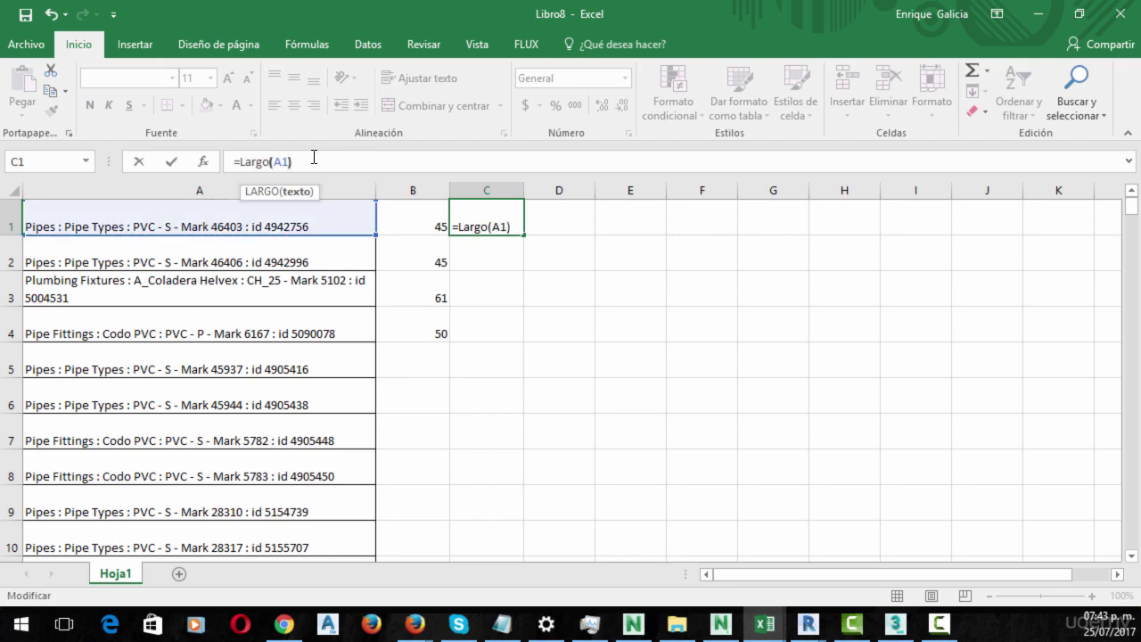
{"action": "key", "text": "Return"}
{"action": "key", "text": "Up"}
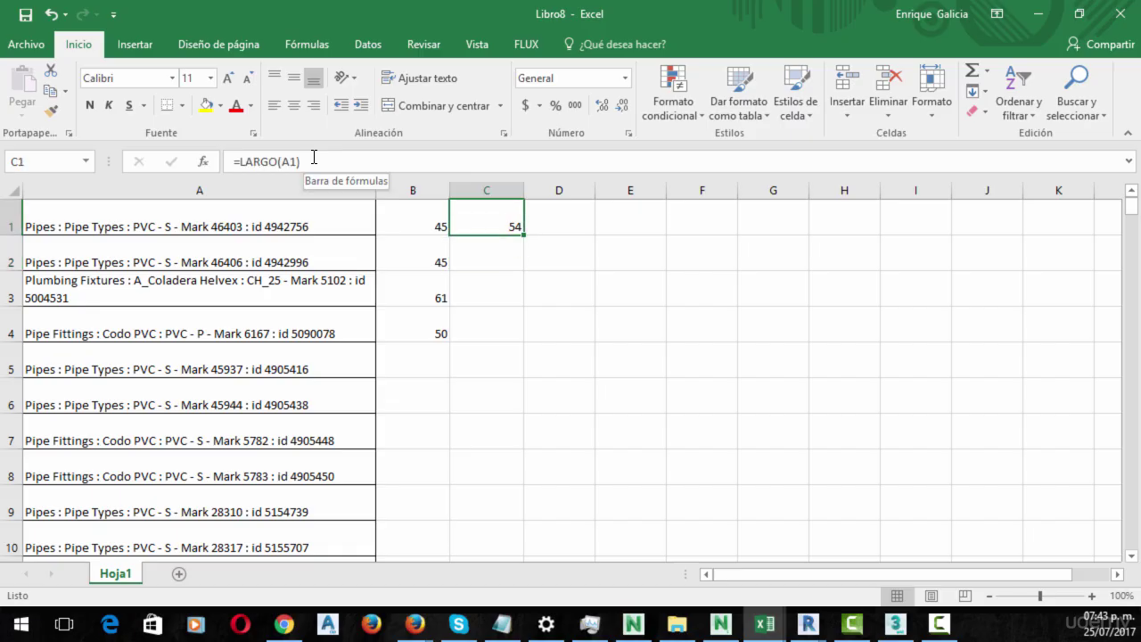
- Enter =C1-B1 in cell D1 to calculate how many characters to extract
{"action": "key", "text": "Right"}
{"action": "type", "text": "="}
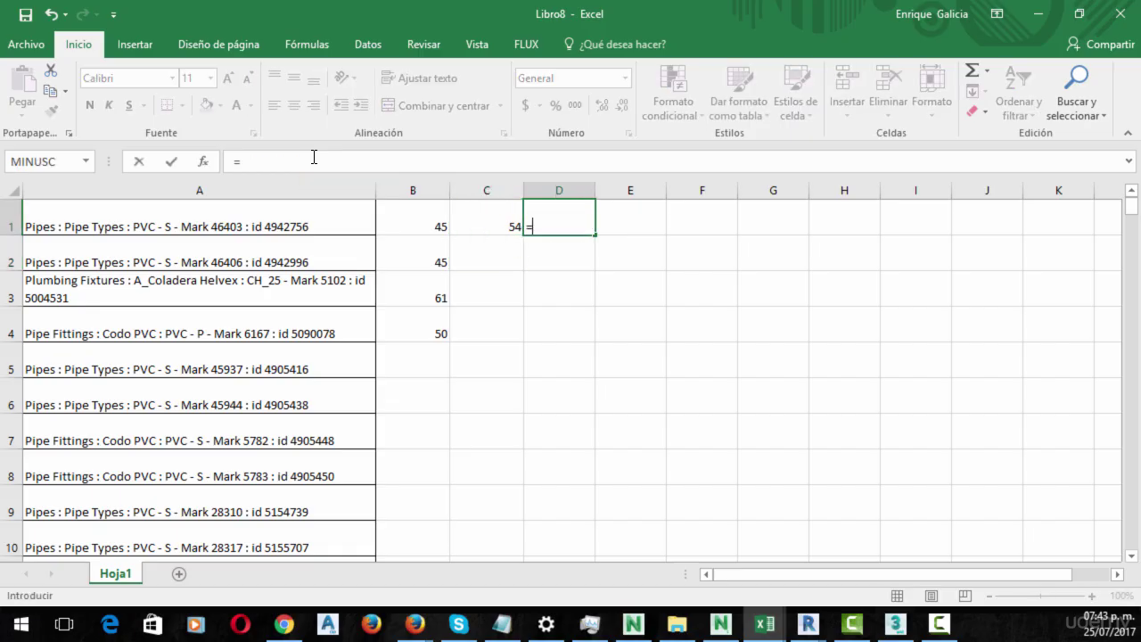
{"action": "left_click", "coordinate": [476, 226]}
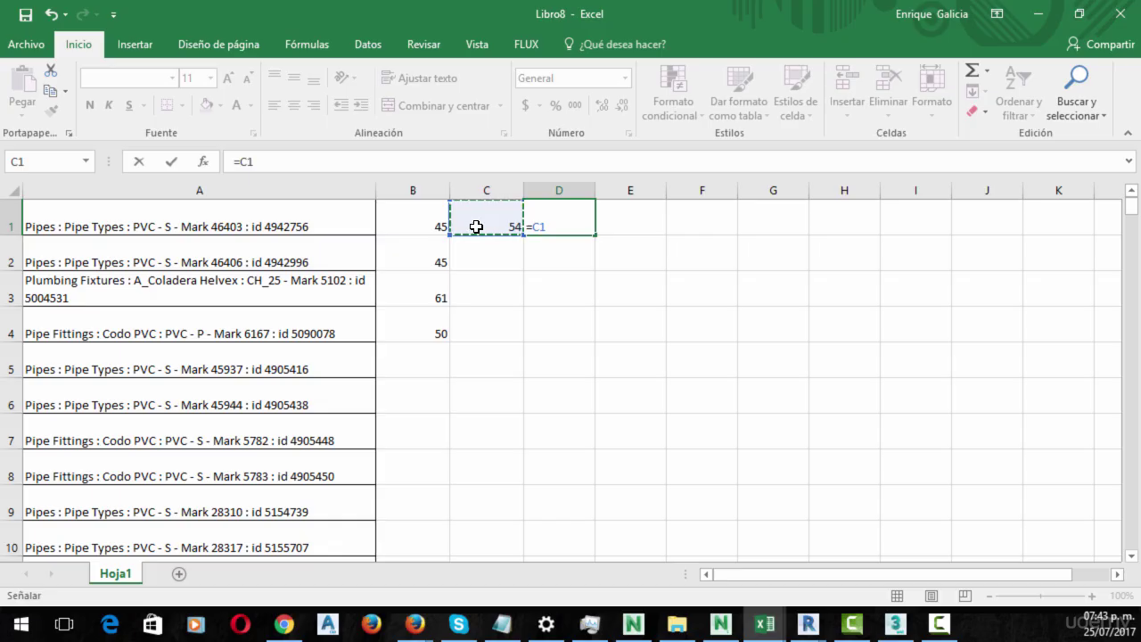
{"action": "type", "text": "-"}
{"action": "left_click", "coordinate": [401, 224]}
{"action": "key", "text": "Return"}
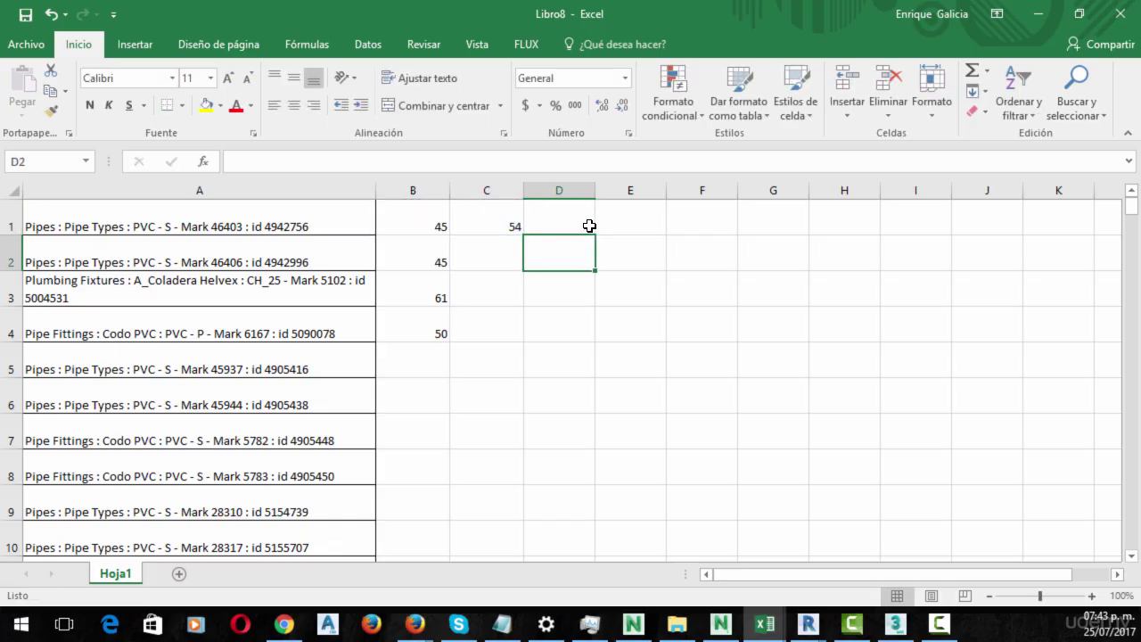
{"action": "left_click", "coordinate": [590, 225]}
- Enter =EXTRAE(A1,B1,D1) in cell E1 to extract the ID text from the description in A1
{"action": "left_click", "coordinate": [642, 217]}
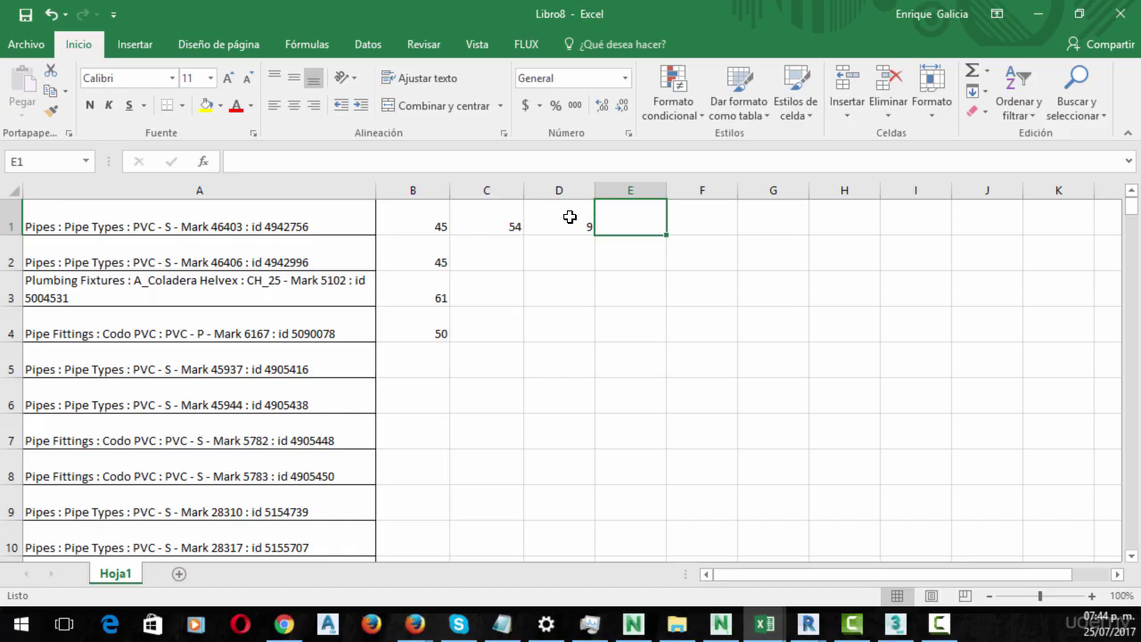
{"action": "type", "text": "=EXTRAE"}
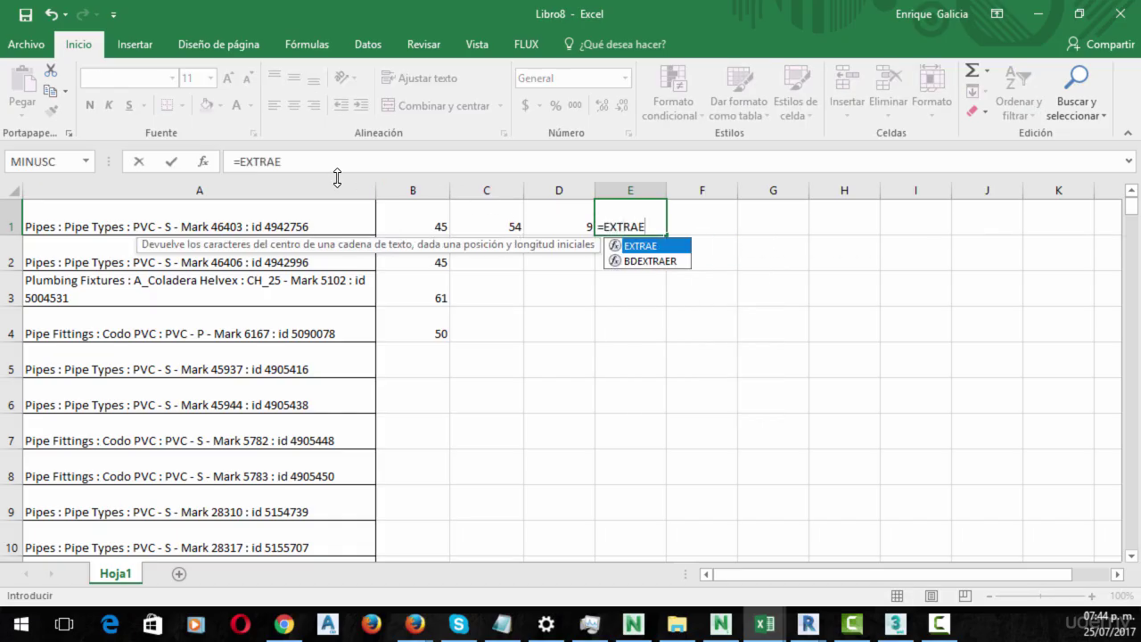
{"action": "type", "text": "("}
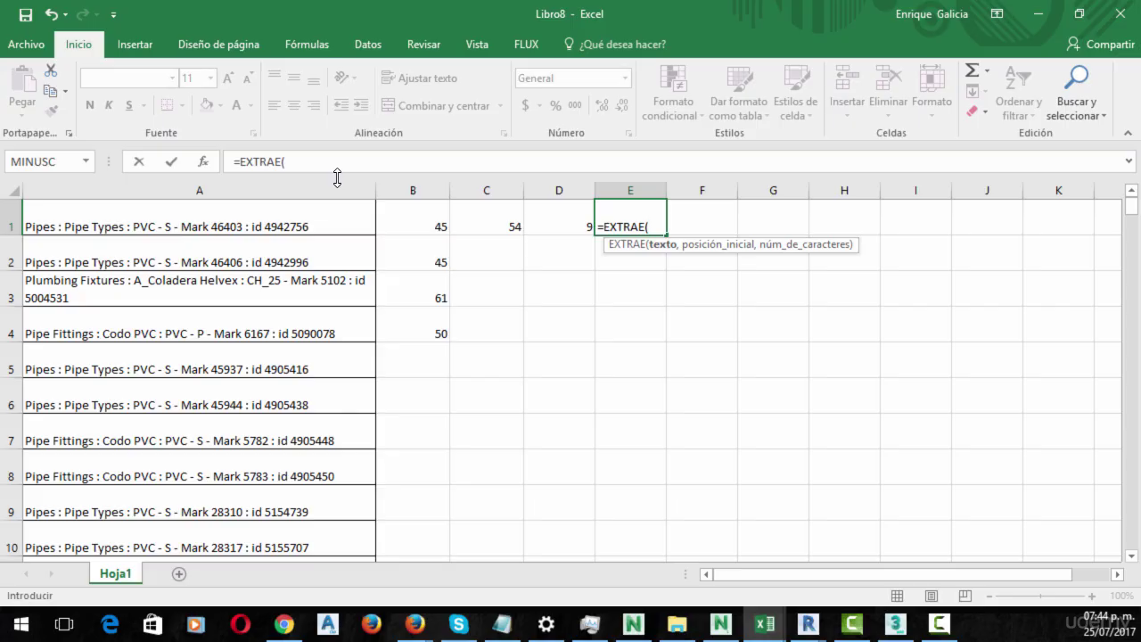
{"action": "left_click", "coordinate": [314, 222]}
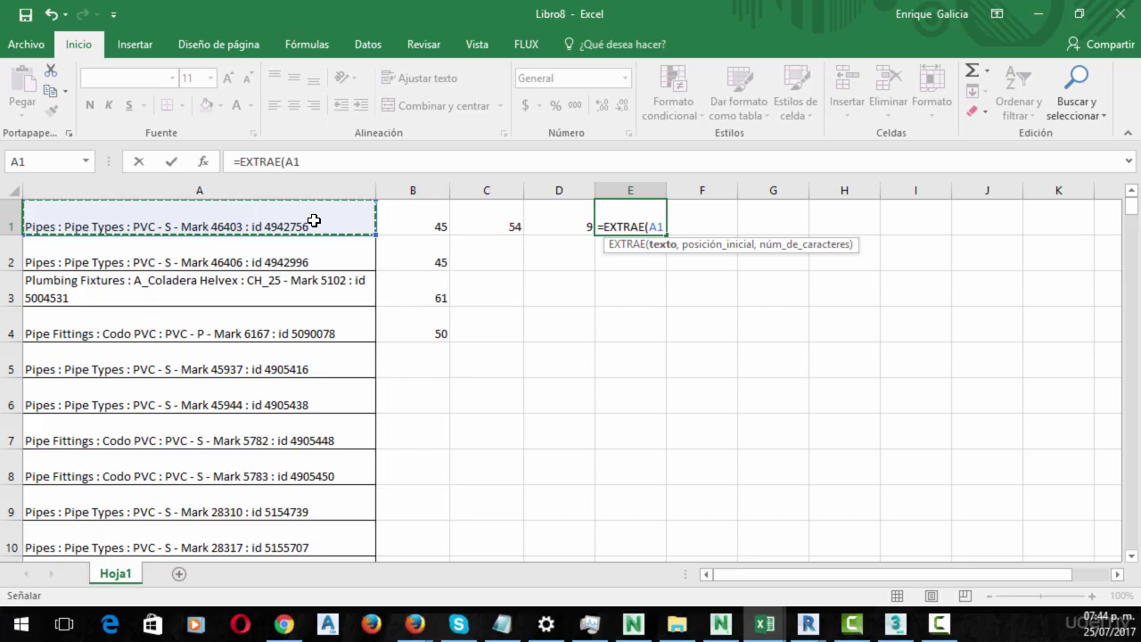
{"action": "type", "text": ","}
{"action": "left_click", "coordinate": [426, 219]}
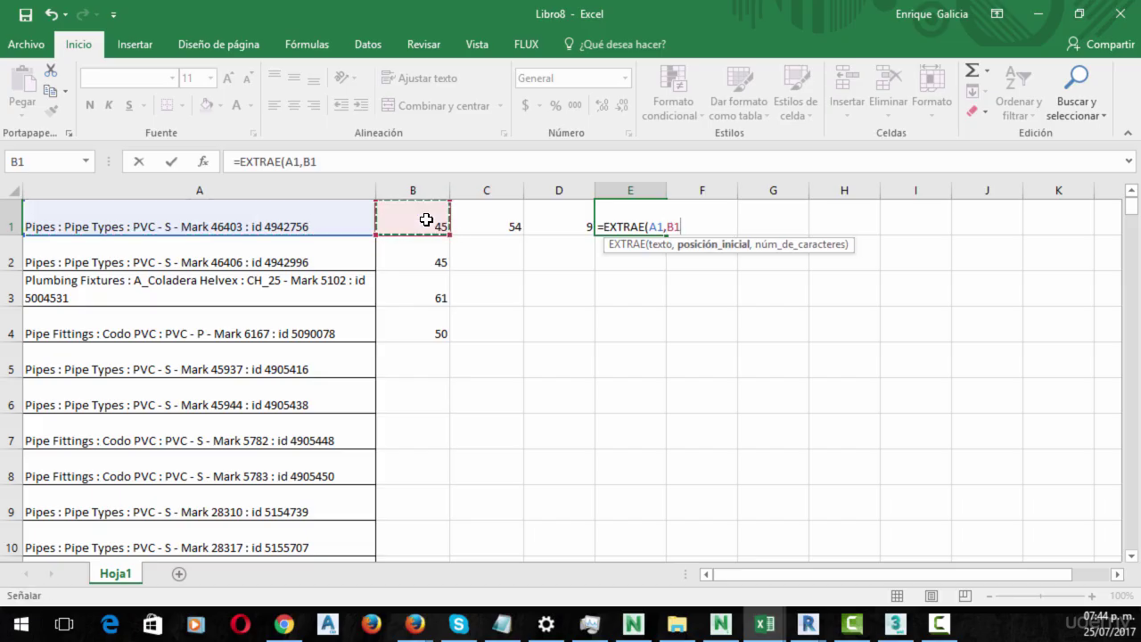
{"action": "type", "text": ","}
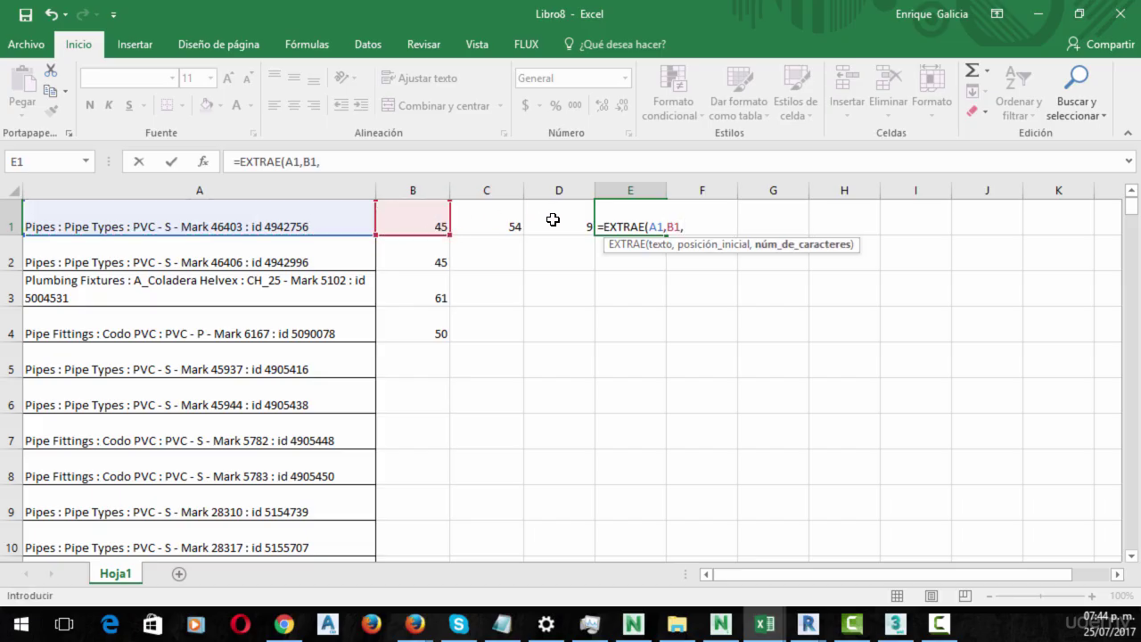
{"action": "left_click", "coordinate": [558, 220]}
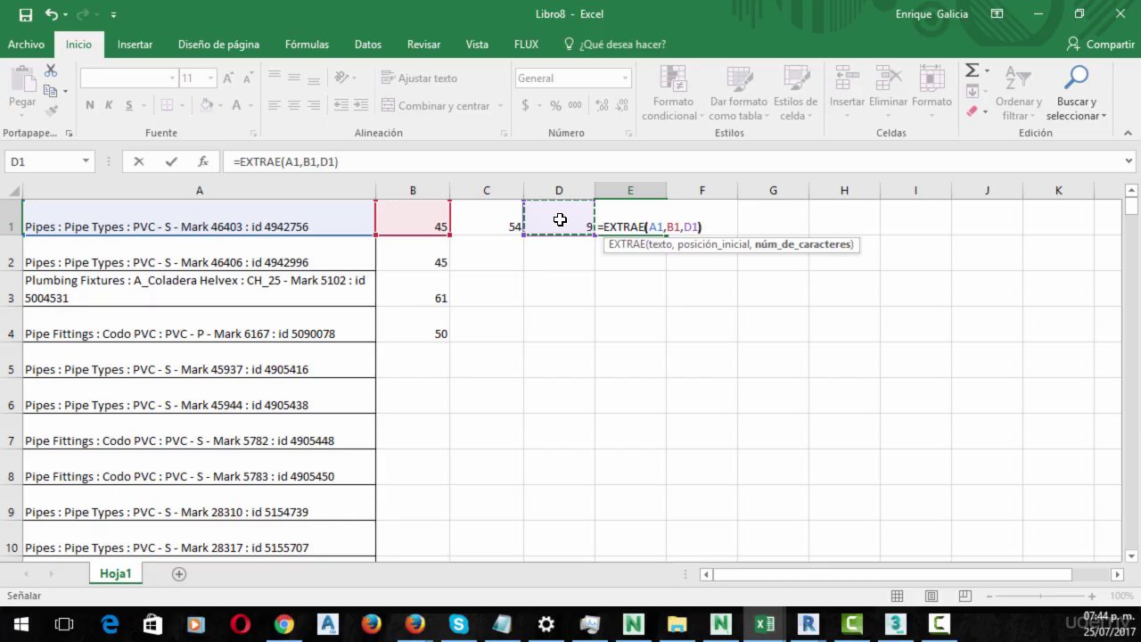
{"action": "left_click", "coordinate": [560, 219]}
{"action": "key", "text": "Right"}
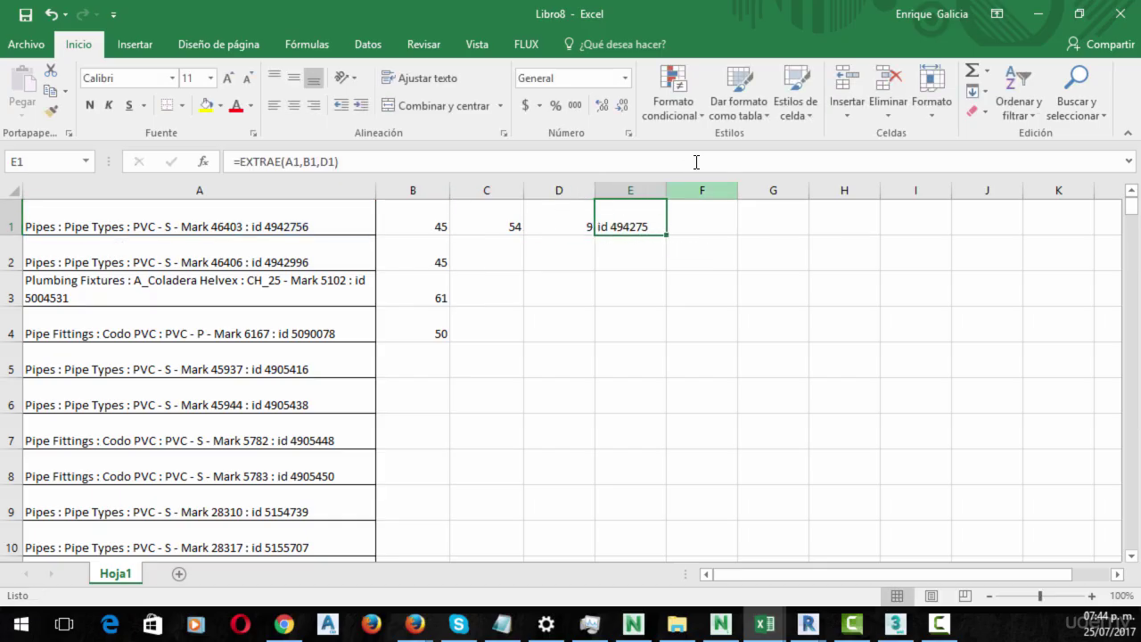
- Offset the start position in cell E1's formula by 3 so that it reads =EXTRAE(A1,B1+3,D1)
{"action": "left_click", "coordinate": [317, 161]}
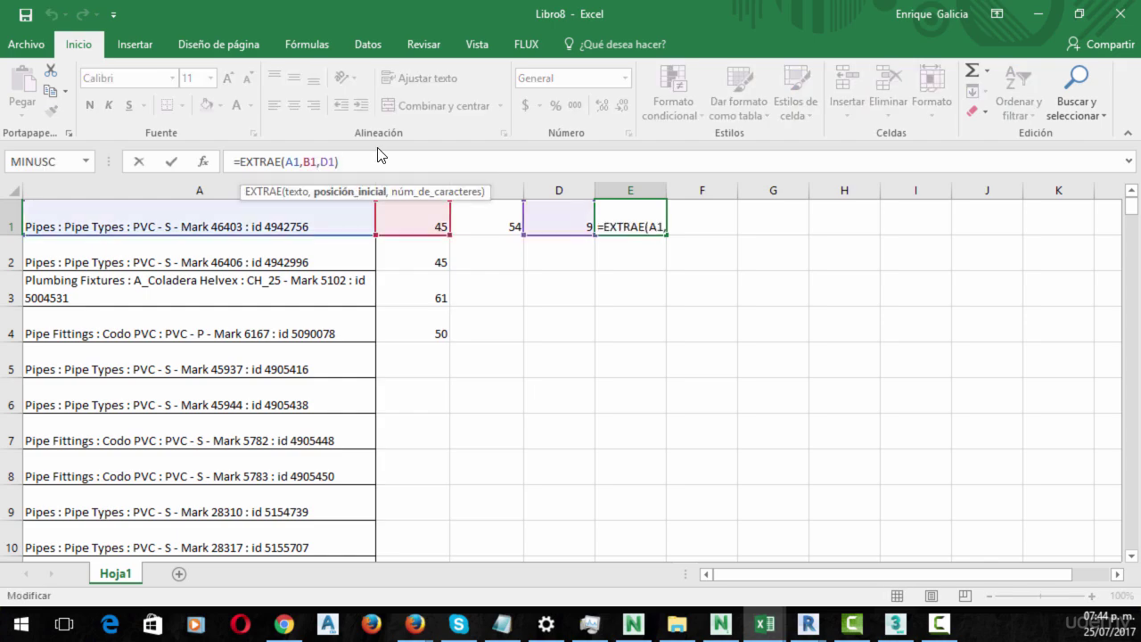
{"action": "type", "text": "+3"}
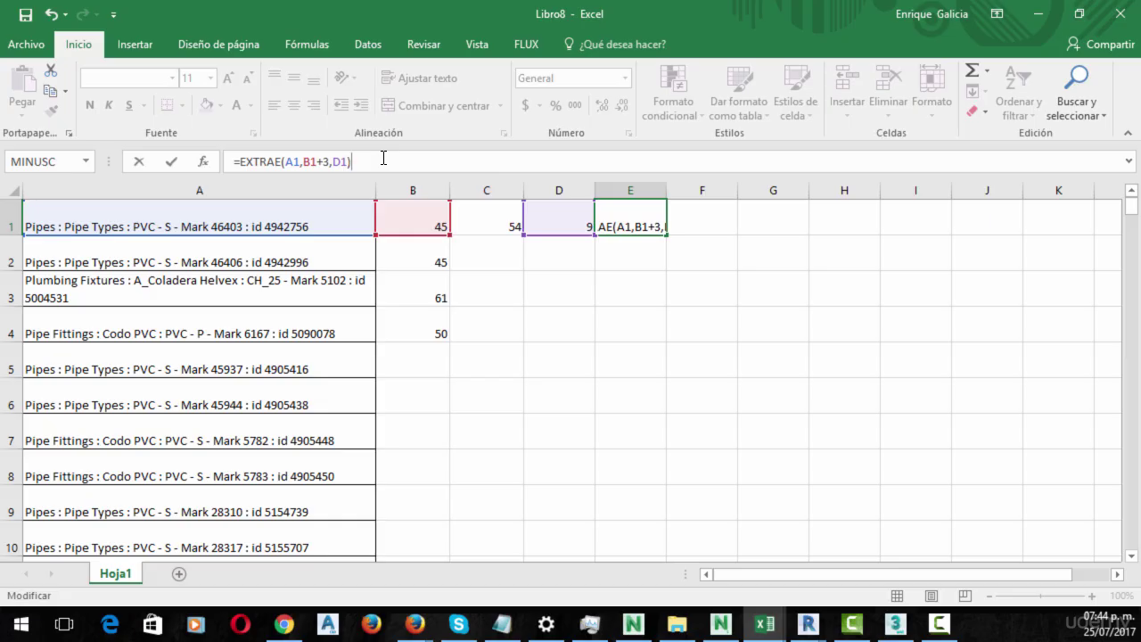
{"action": "key", "text": "Return"}
{"action": "left_click", "coordinate": [631, 225]}
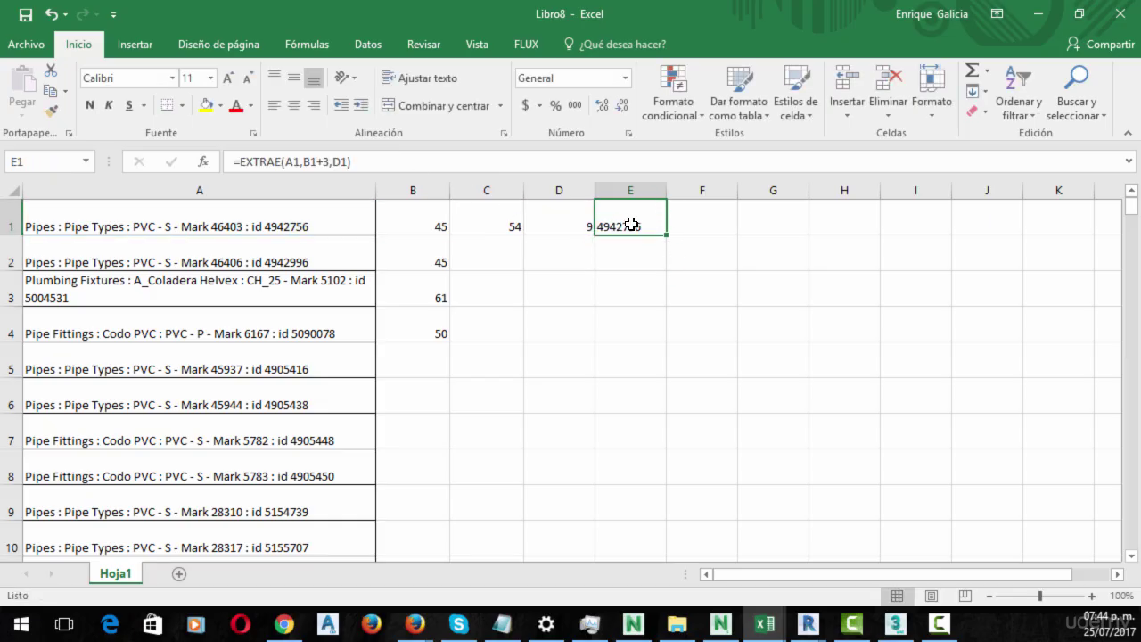
- Reduce the character count in cell E1's formula by 2 so that it reads =EXTRAE(A1,B1+3,D1-2)
{"action": "left_click", "coordinate": [347, 161]}
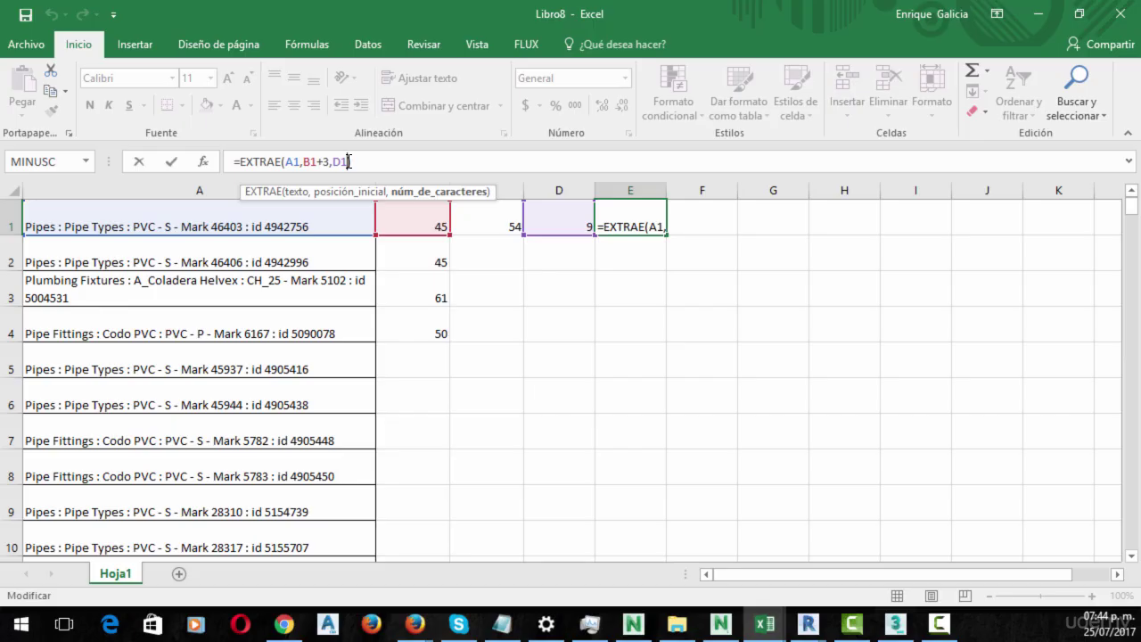
{"action": "type", "text": "-2"}
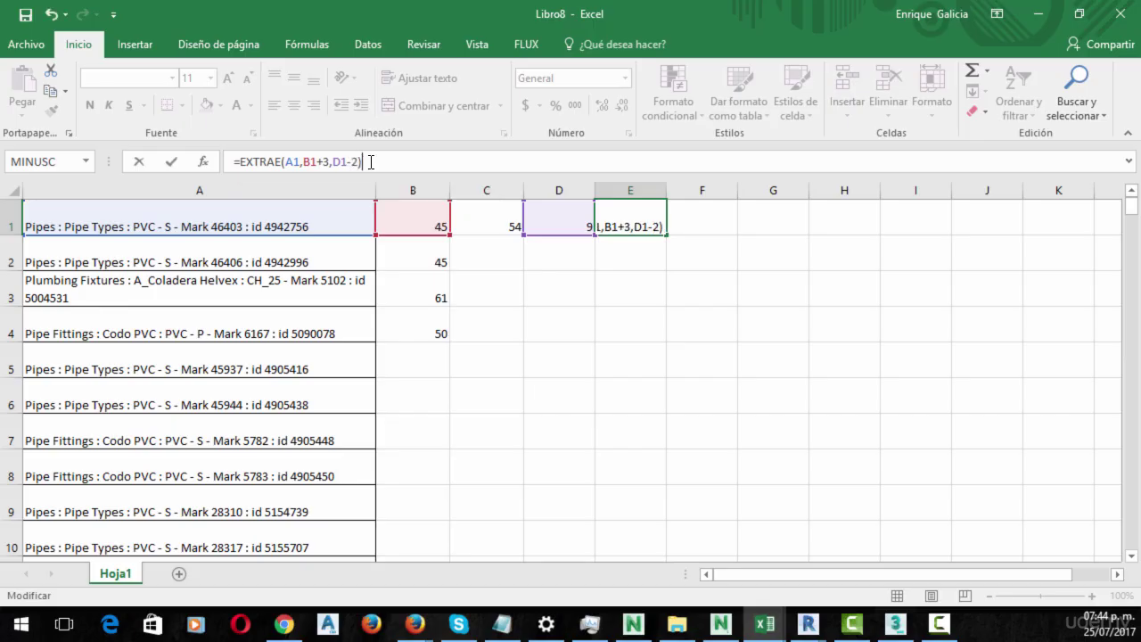
{"action": "key", "text": "Return"}
- Fill the formulas in B1:E1 down to row 196 to extract the ID from every description
{"action": "left_click", "coordinate": [639, 218]}
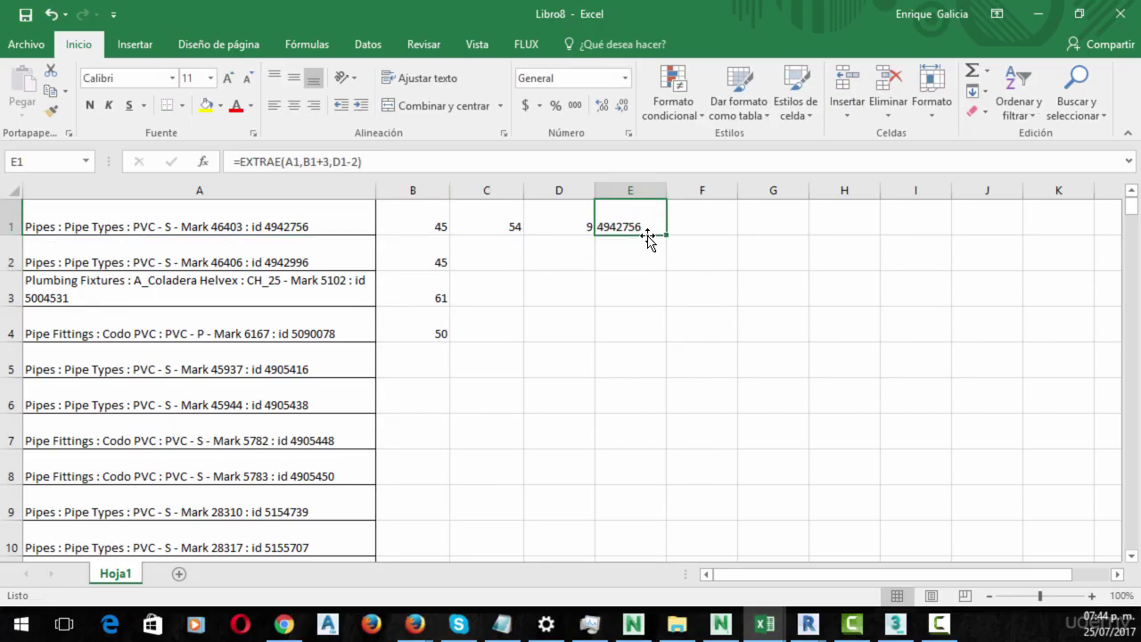
{"action": "left_click_drag", "start_coordinate": [451, 219], "coordinate": [629, 530]}
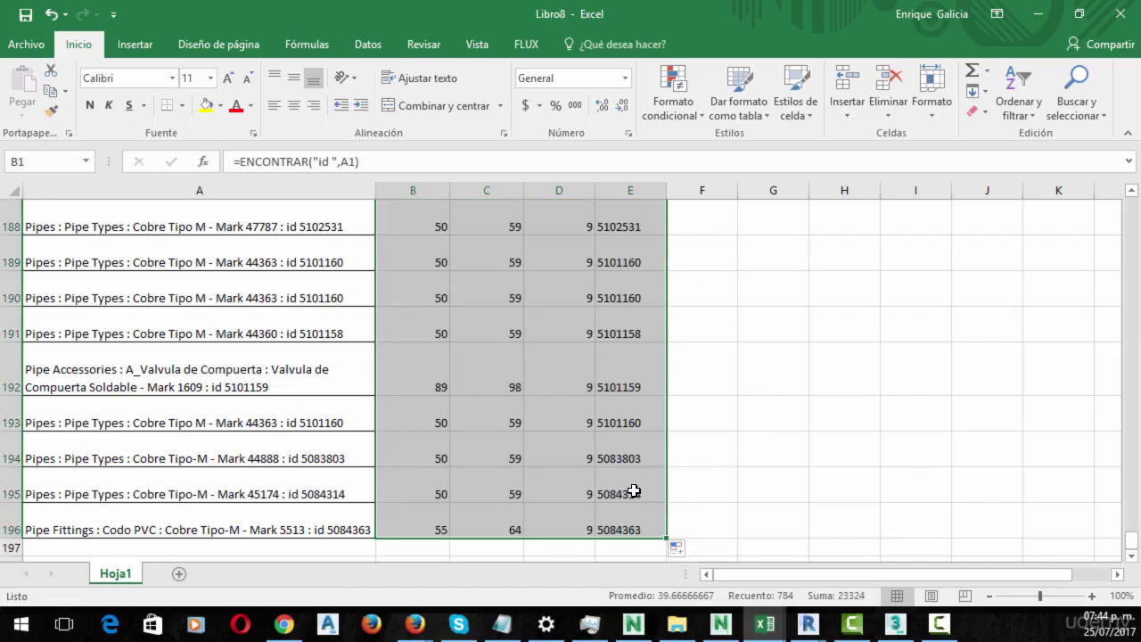
- Copy the extracted IDs in E1:E196 and create a new blank workbook for them
{"action": "left_click", "coordinate": [642, 535]}
{"action": "left_click_drag", "start_coordinate": [641, 528], "coordinate": [648, 2]}
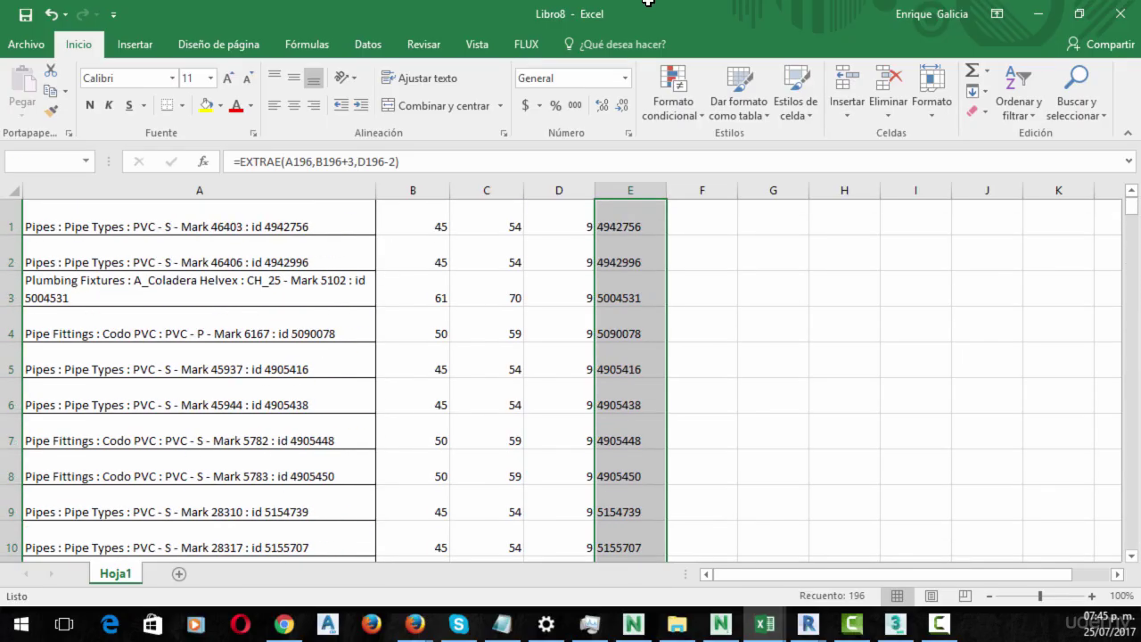
{"action": "key", "text": "ctrl+c"}
{"action": "left_click", "coordinate": [42, 46]}
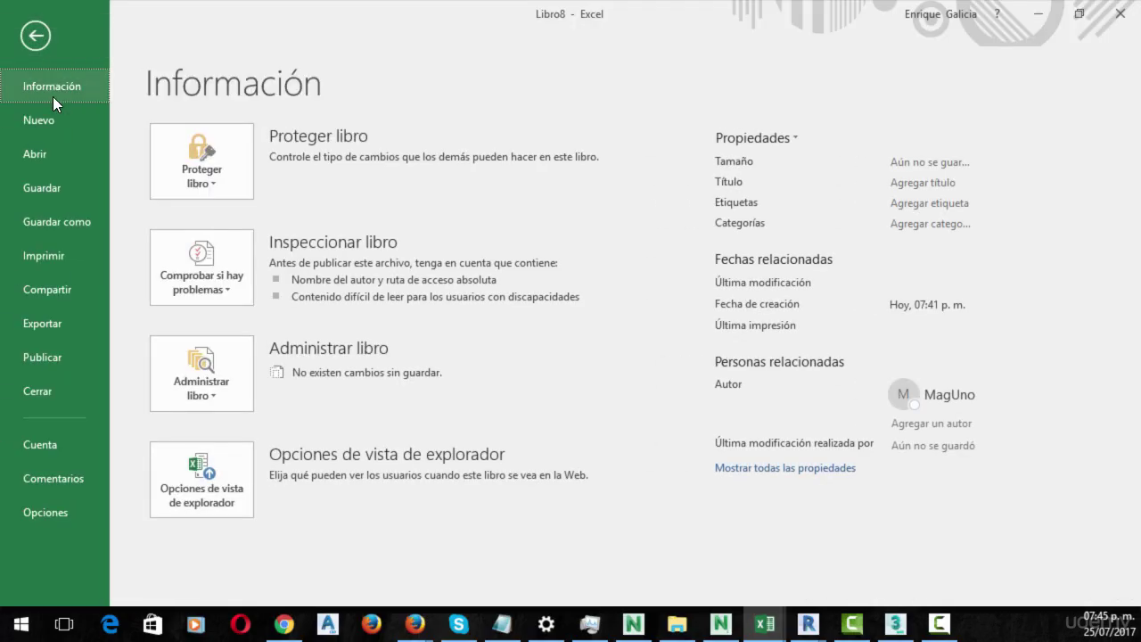
{"action": "left_click", "coordinate": [53, 118]}
{"action": "left_click", "coordinate": [262, 371]}
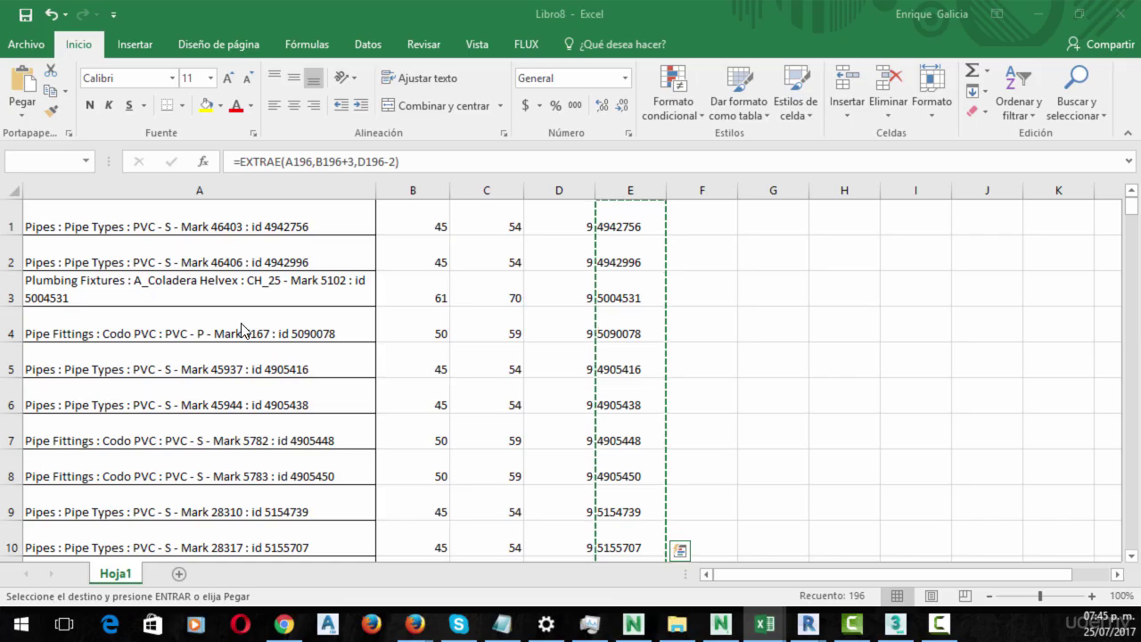
- Paste the copied IDs as values only, starting at cell A1 of the new workbook
{"action": "key", "text": "ctrl+v"}
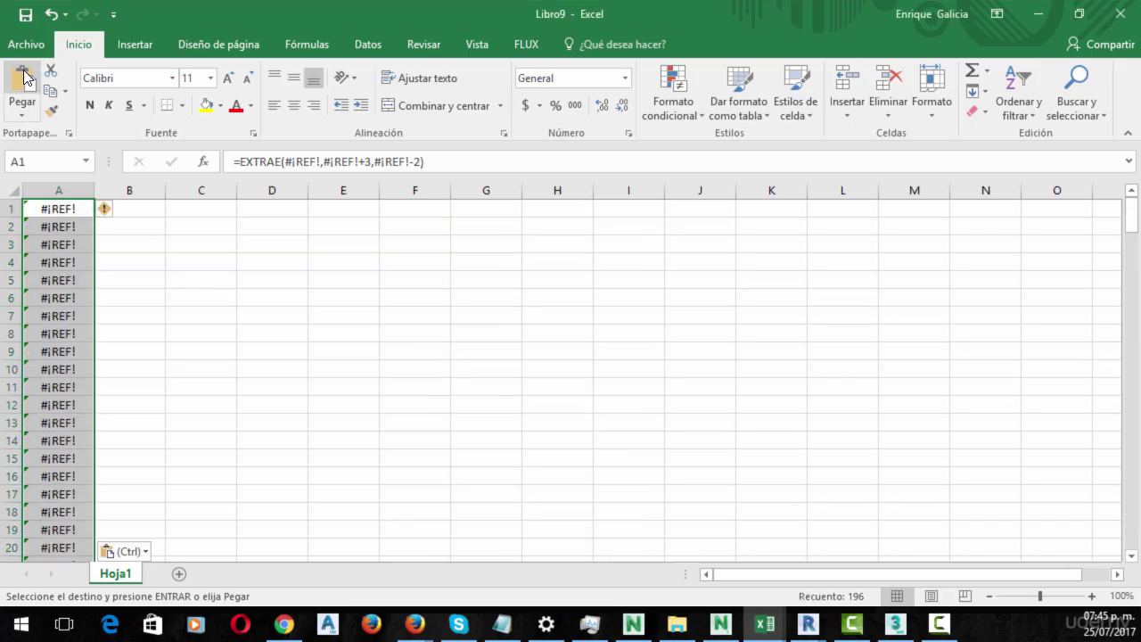
{"action": "right_click", "coordinate": [83, 208]}
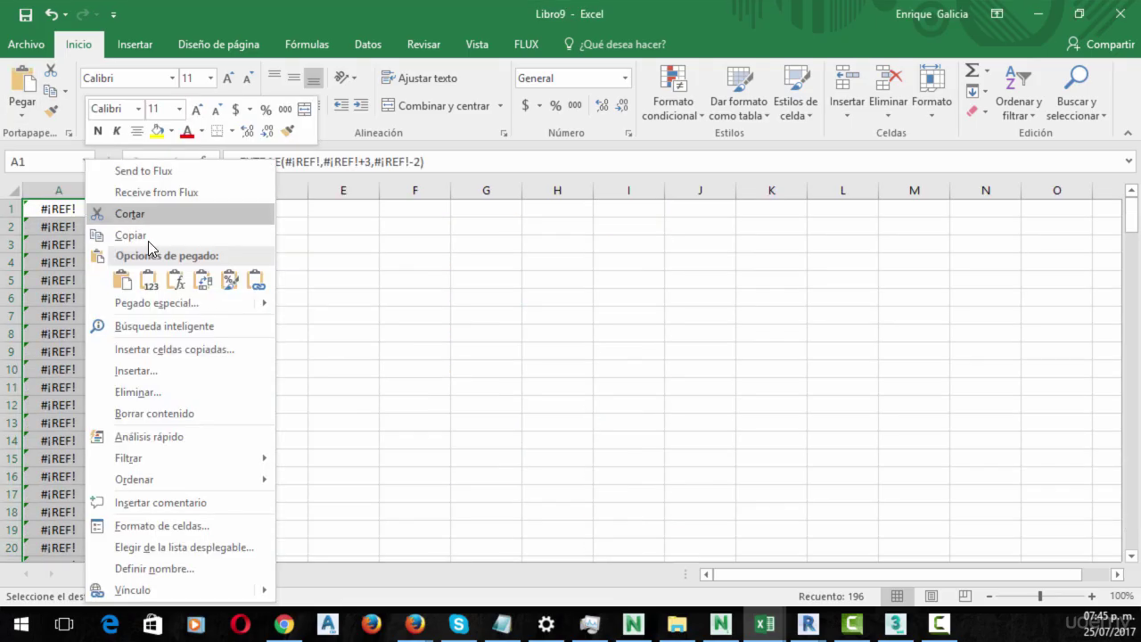
{"action": "left_click", "coordinate": [162, 287]}
- Start saving the new workbook, choosing the folder E:\Cursos\Fase 2\09_Deteccion de Interferencias\01_Coordenadas de Archivos
{"action": "left_click", "coordinate": [29, 47]}
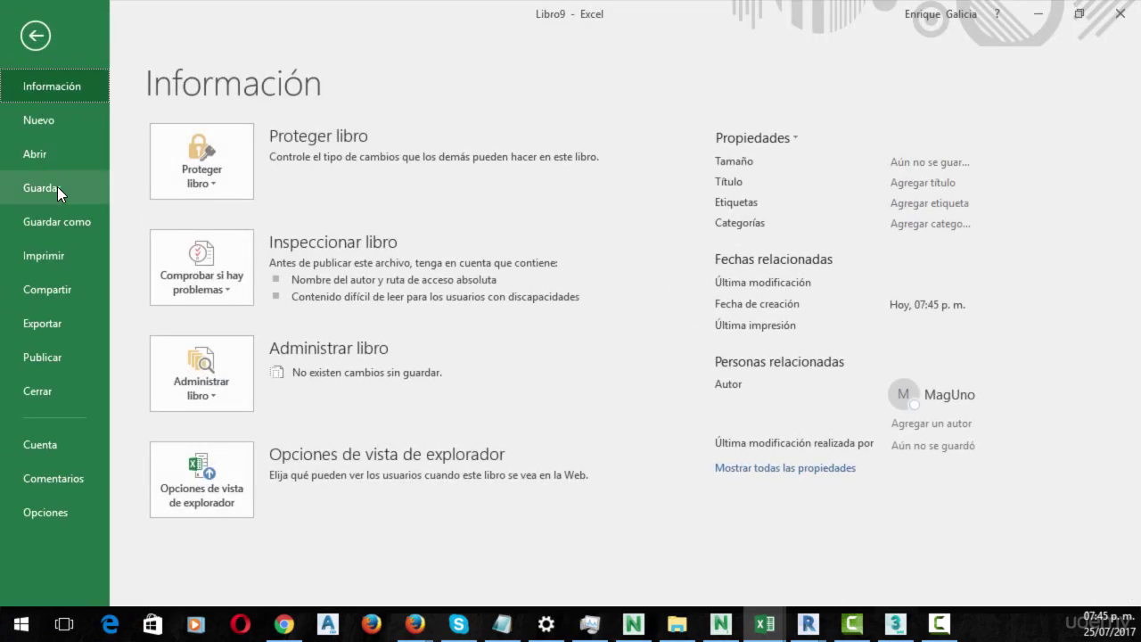
{"action": "left_click", "coordinate": [57, 187]}
{"action": "left_click", "coordinate": [267, 452]}
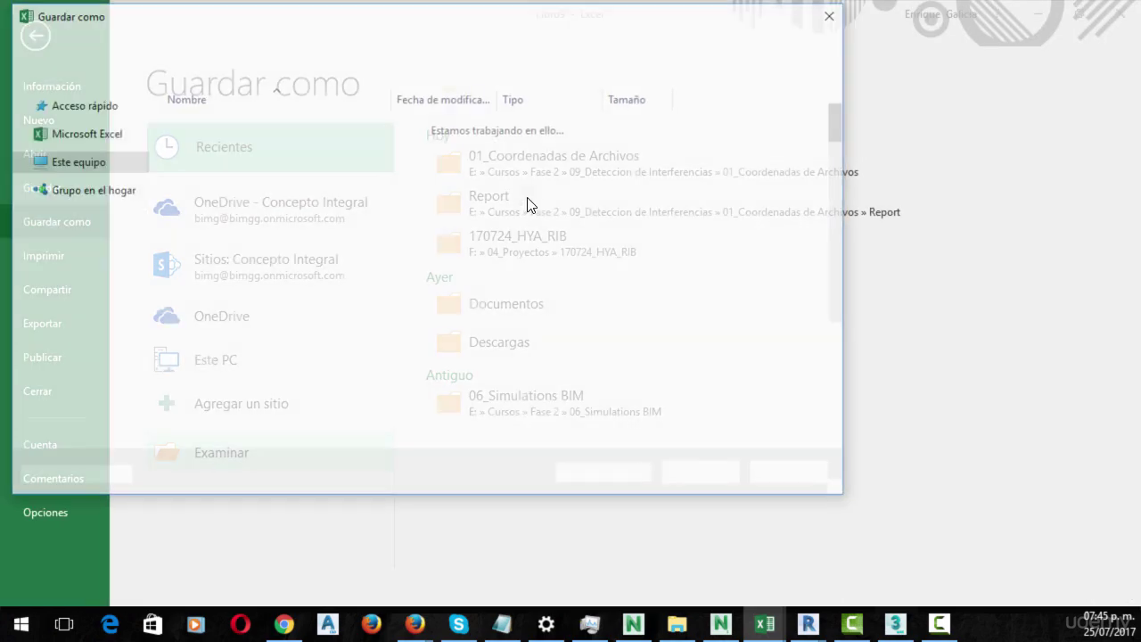
{"action": "left_click_drag", "start_coordinate": [135, 171], "coordinate": [130, 255]}
{"action": "left_click", "coordinate": [114, 255]}
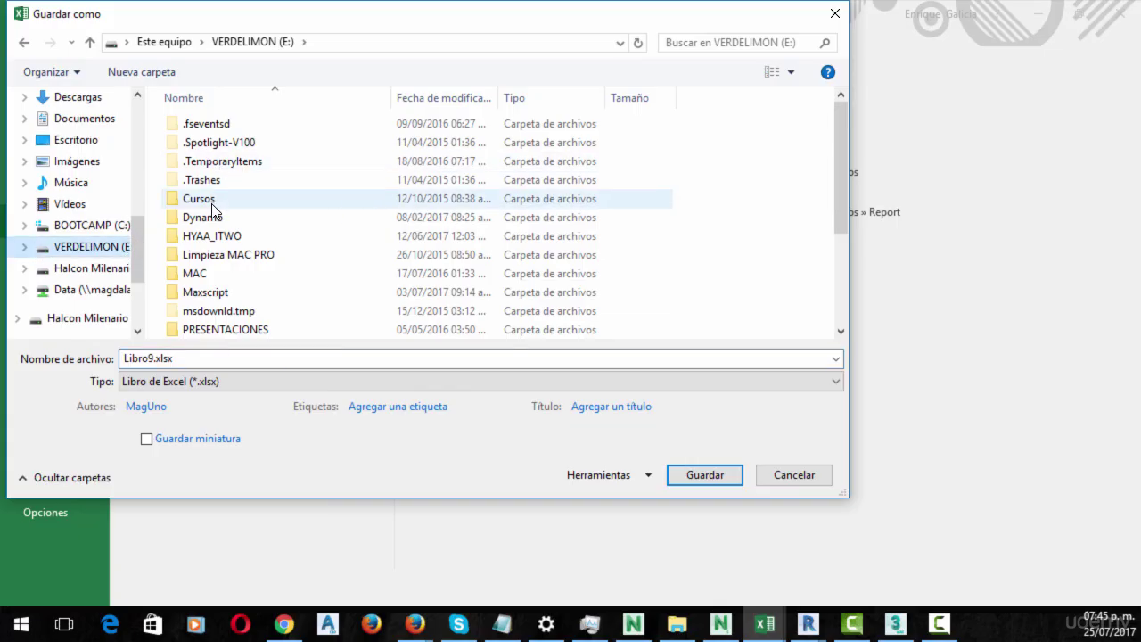
{"action": "double_click", "coordinate": [232, 198]}
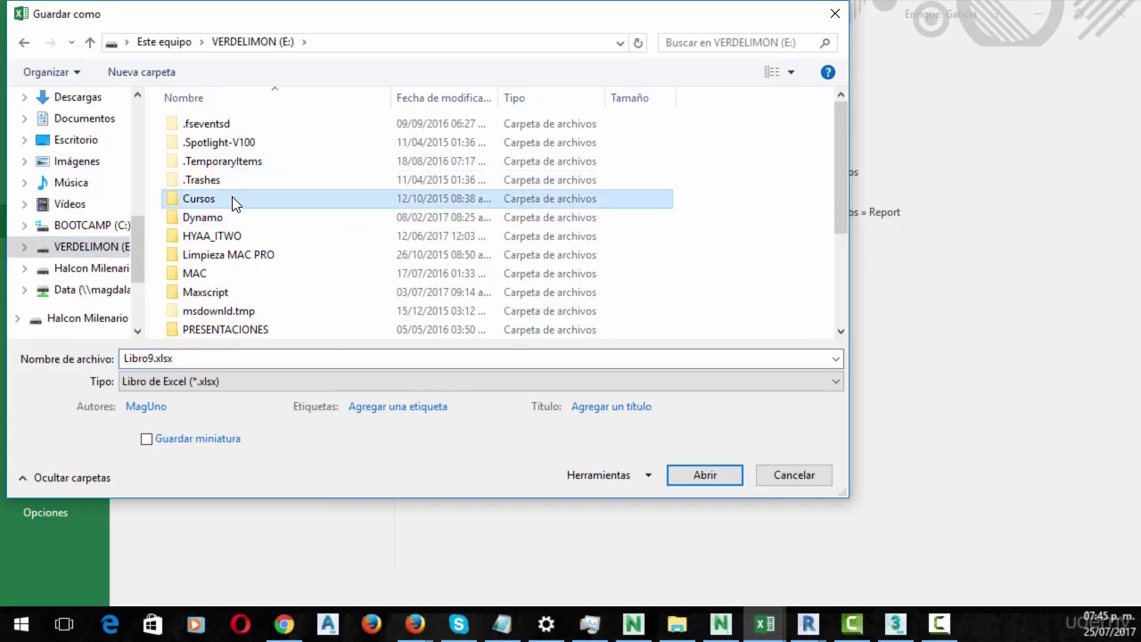
{"action": "double_click", "coordinate": [233, 161]}
{"action": "scroll", "coordinate": [238, 166], "scroll_direction": "down", "scroll_amount": 2}
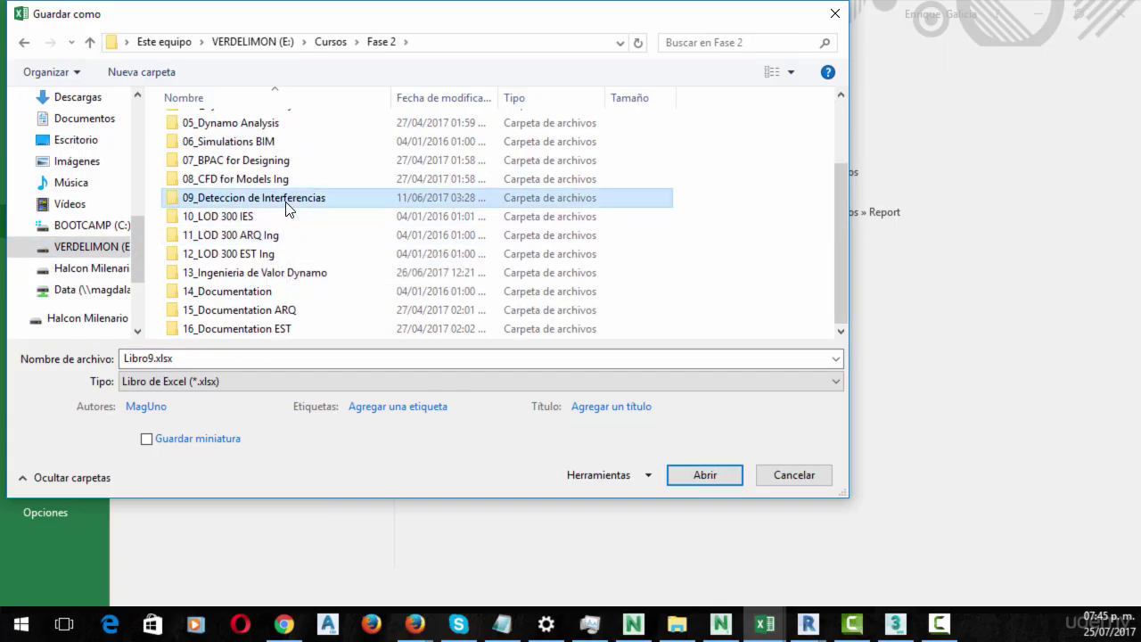
{"action": "double_click", "coordinate": [284, 195]}
{"action": "double_click", "coordinate": [223, 165]}
- Name the workbook "IDClashesfrom Revit.xlsx", based on the existing IDClashes.xlsx name, and save it
{"action": "left_click", "coordinate": [214, 179]}
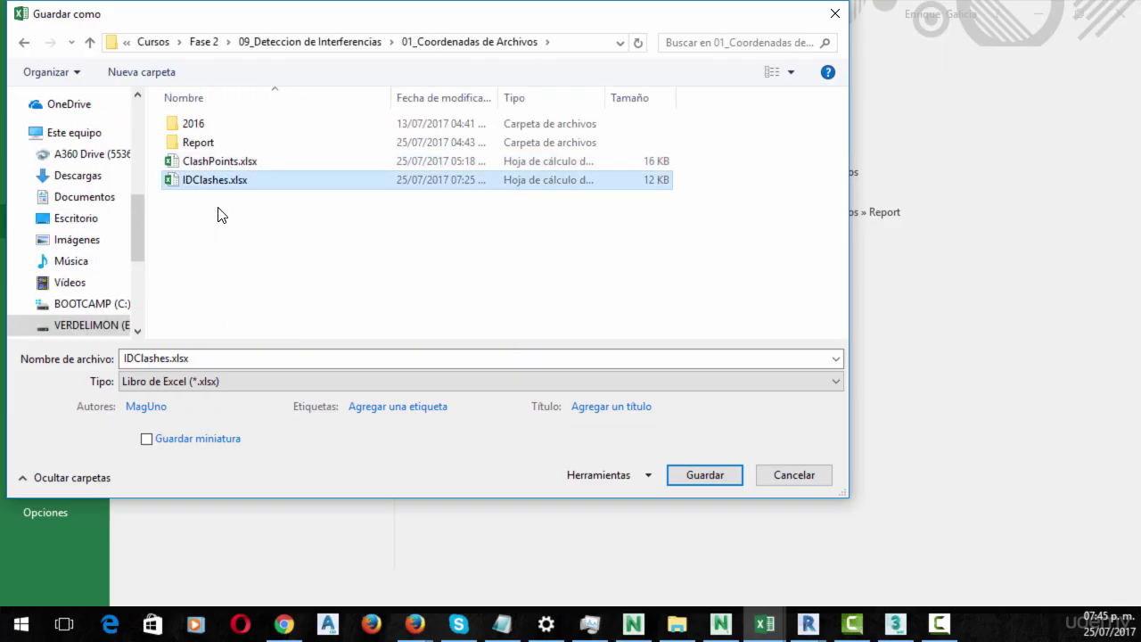
{"action": "left_click", "coordinate": [204, 358]}
{"action": "left_click", "coordinate": [164, 359]}
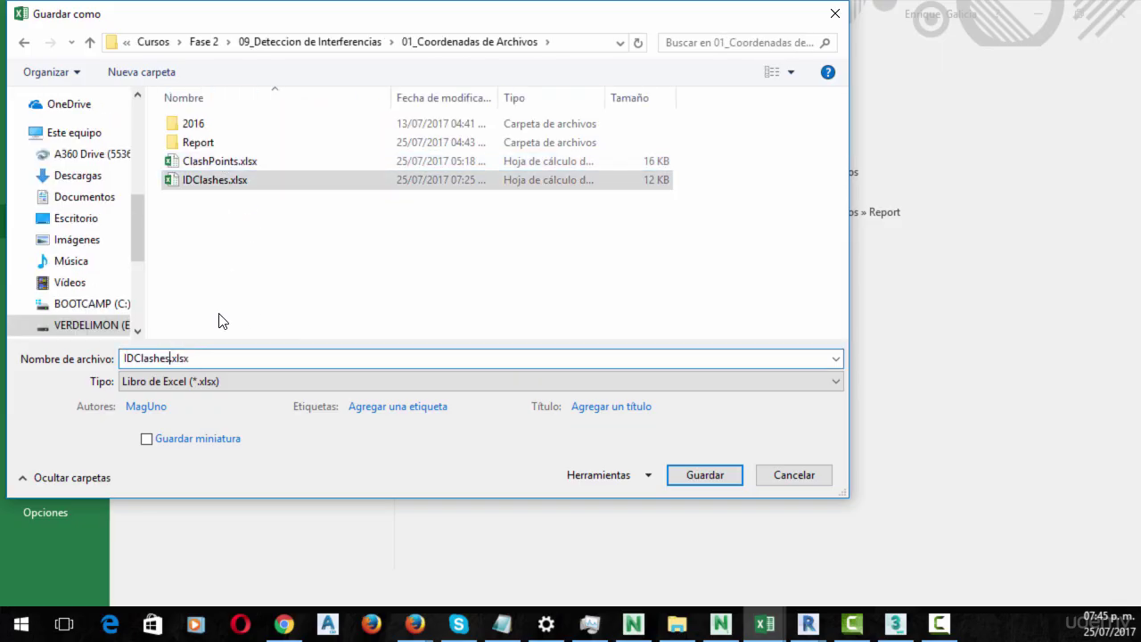
{"action": "type", "text": "from Revit"}
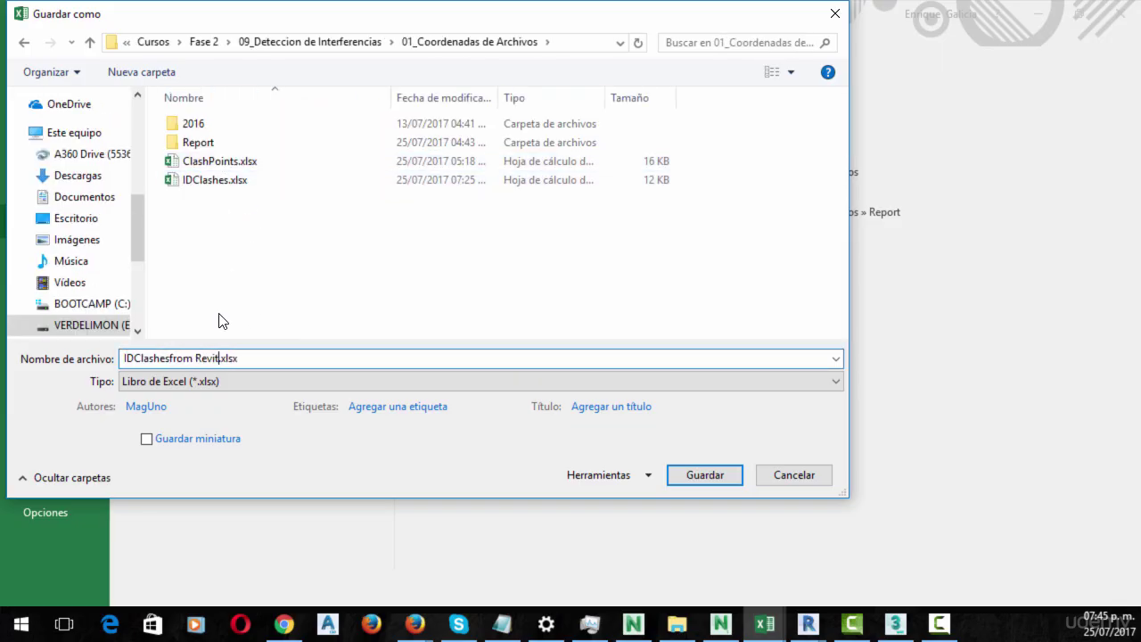
{"action": "key", "text": "Return"}
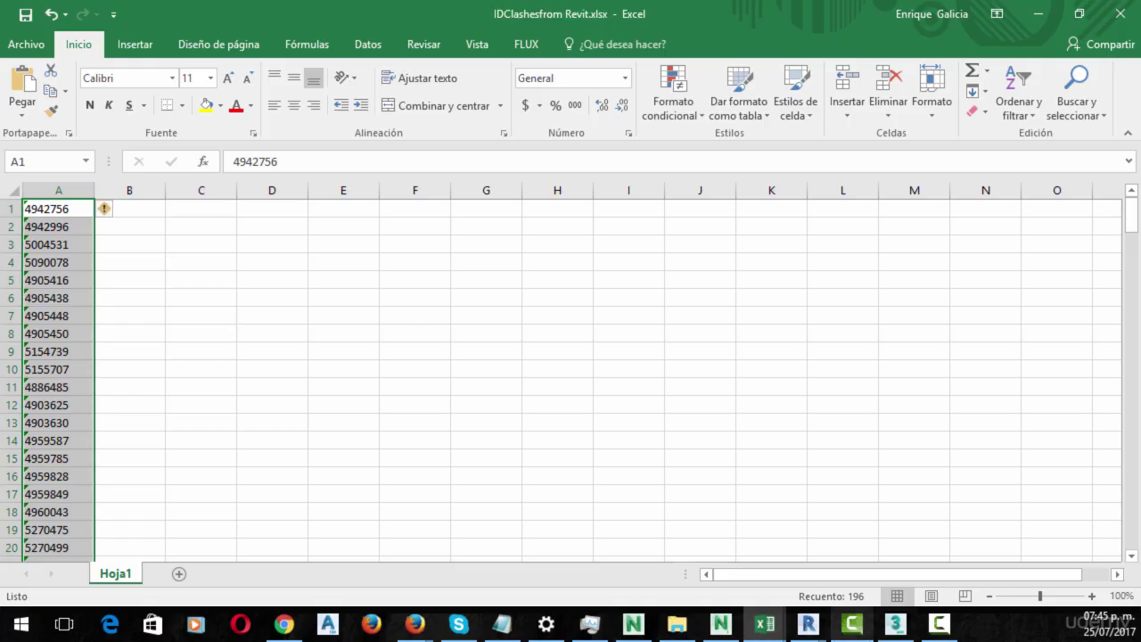
- Switch to Dynamo, close the online package search and examine the 02_ElementsbyID graph back to its file path node
{"action": "mouse_move", "coordinate": [808, 624]}
{"action": "left_click", "coordinate": [864, 563]}
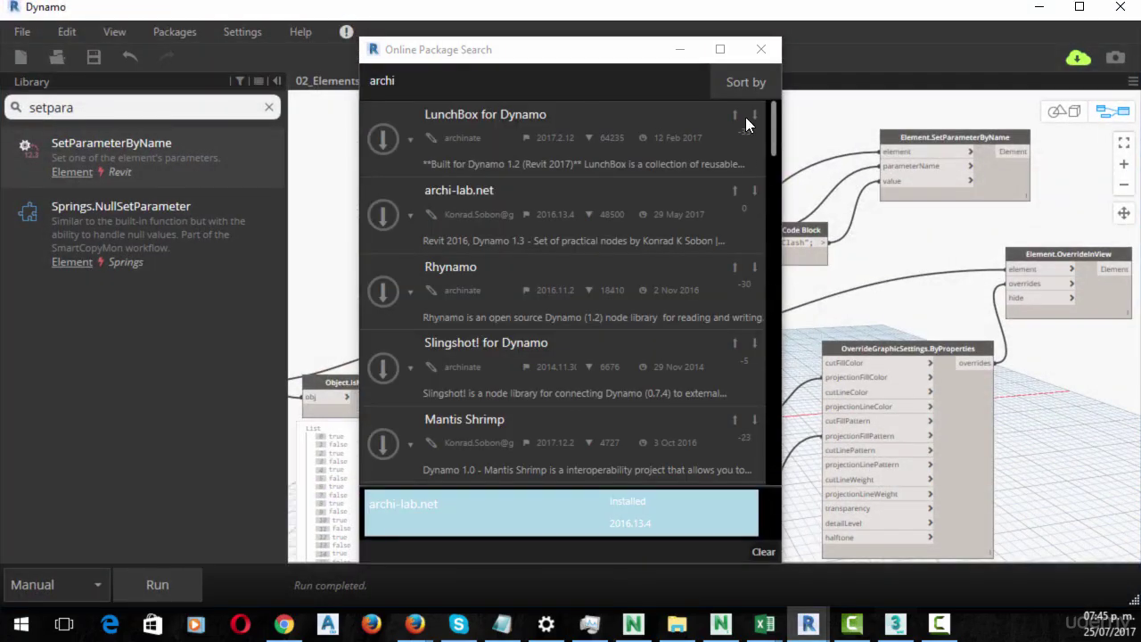
{"action": "left_click", "coordinate": [761, 49]}
{"action": "mouse_move", "coordinate": [661, 294]}
{"action": "middle_mouse_down"}
{"action": "mouse_move", "coordinate": [656, 175]}
{"action": "mouse_move", "coordinate": [647, 263]}
{"action": "mouse_move", "coordinate": [658, 281]}
{"action": "middle_mouse_up"}
{"action": "scroll", "coordinate": [655, 178], "scroll_direction": "down", "scroll_amount": 4}
{"action": "scroll", "coordinate": [847, 163], "scroll_direction": "up", "scroll_amount": 2}
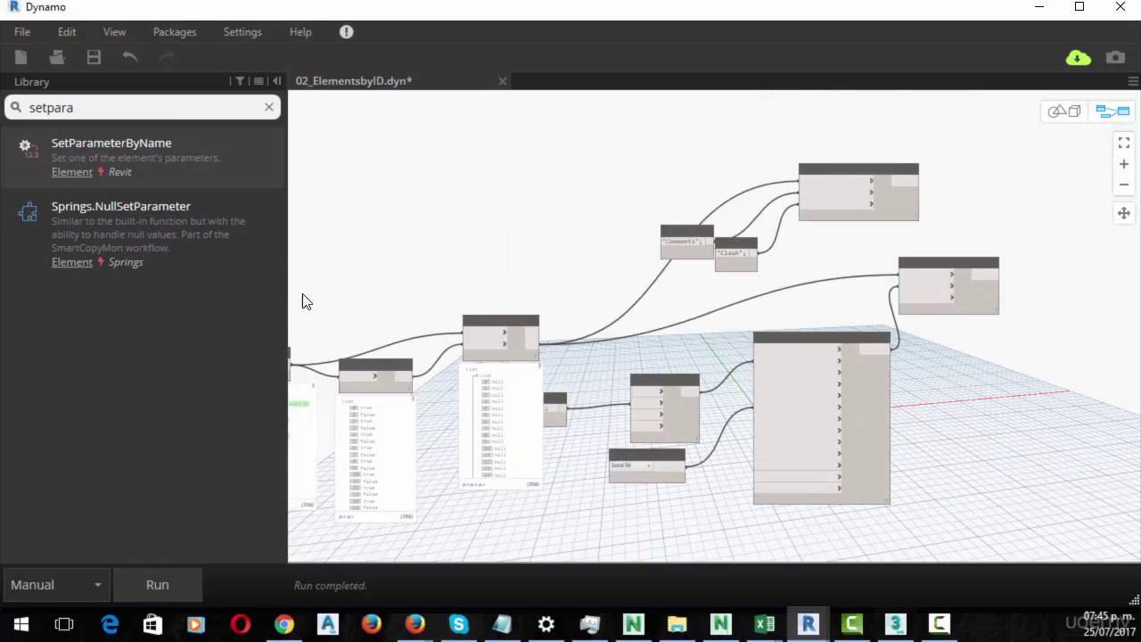
{"action": "middle_click_drag", "start_coordinate": [301, 293], "coordinate": [740, 246]}
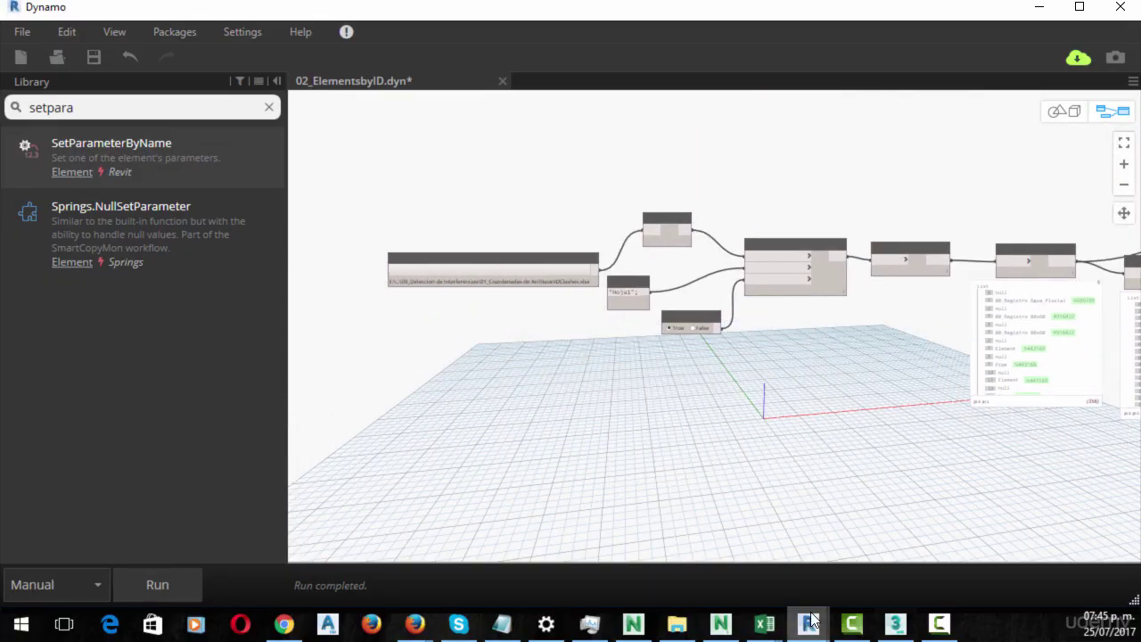
- Switch to Revit and remove the Clash filter from the graphic overrides of the NWC_Sanitary and Rain Water 3D view
{"action": "left_click", "coordinate": [1039, 8]}
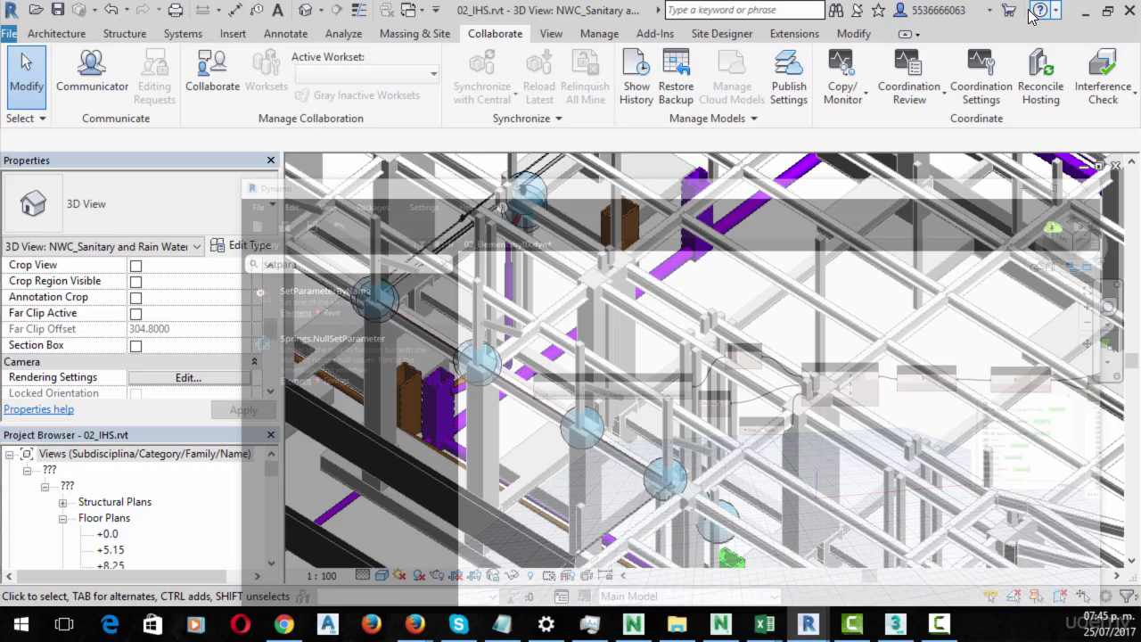
{"action": "scroll", "coordinate": [705, 296], "scroll_direction": "up", "scroll_amount": 5}
{"action": "key", "text": "g"}
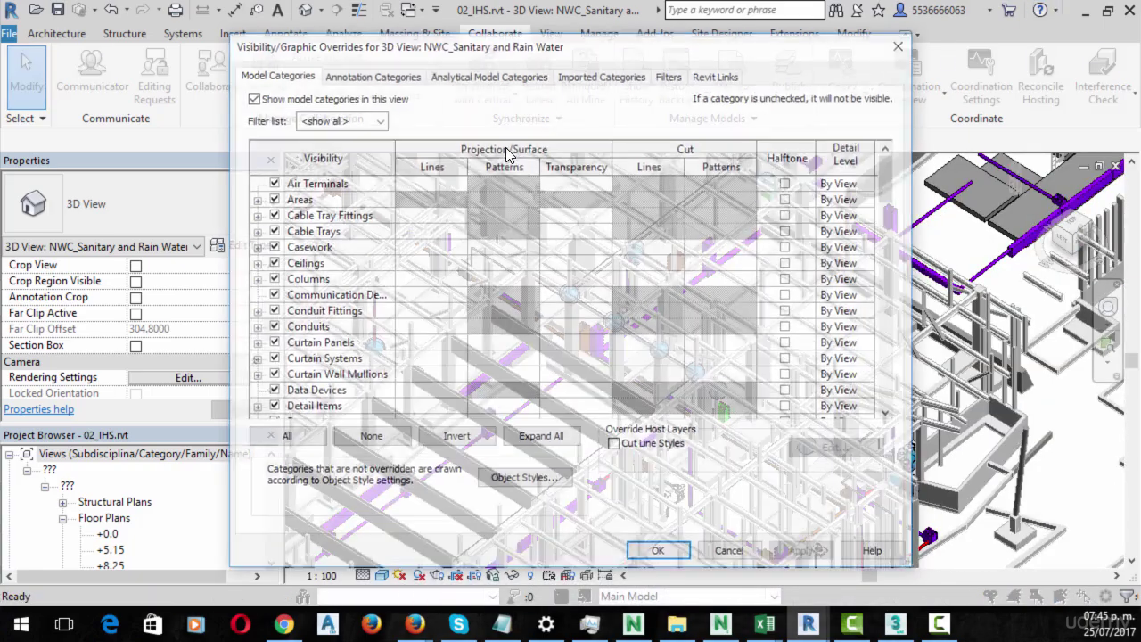
{"action": "left_click", "coordinate": [670, 74]}
{"action": "left_click", "coordinate": [288, 156]}
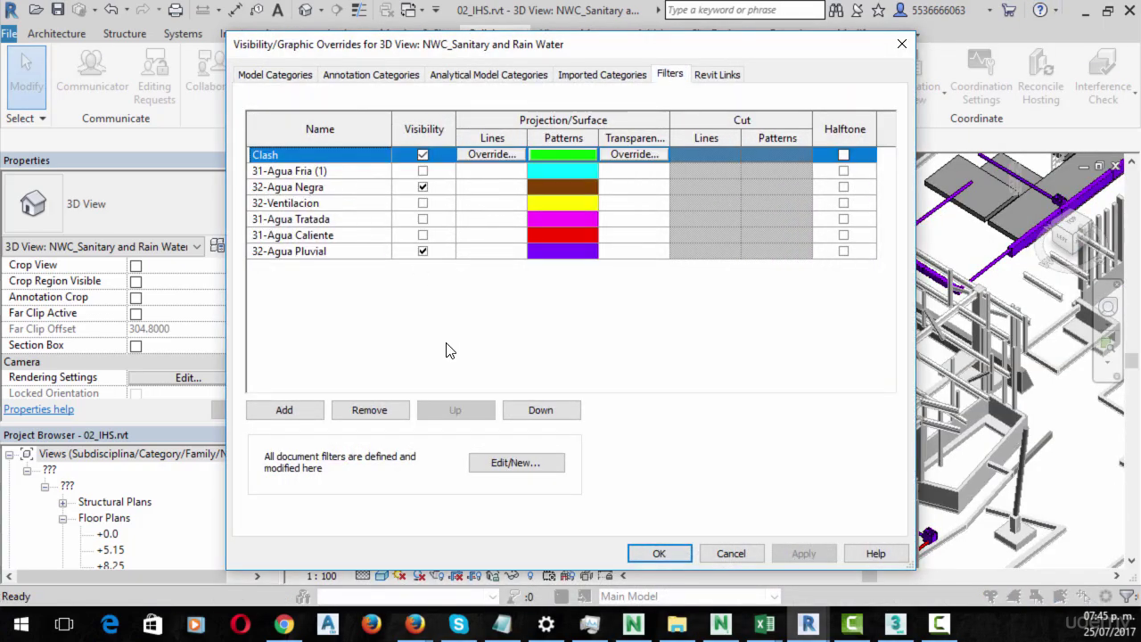
{"action": "left_click", "coordinate": [379, 409]}
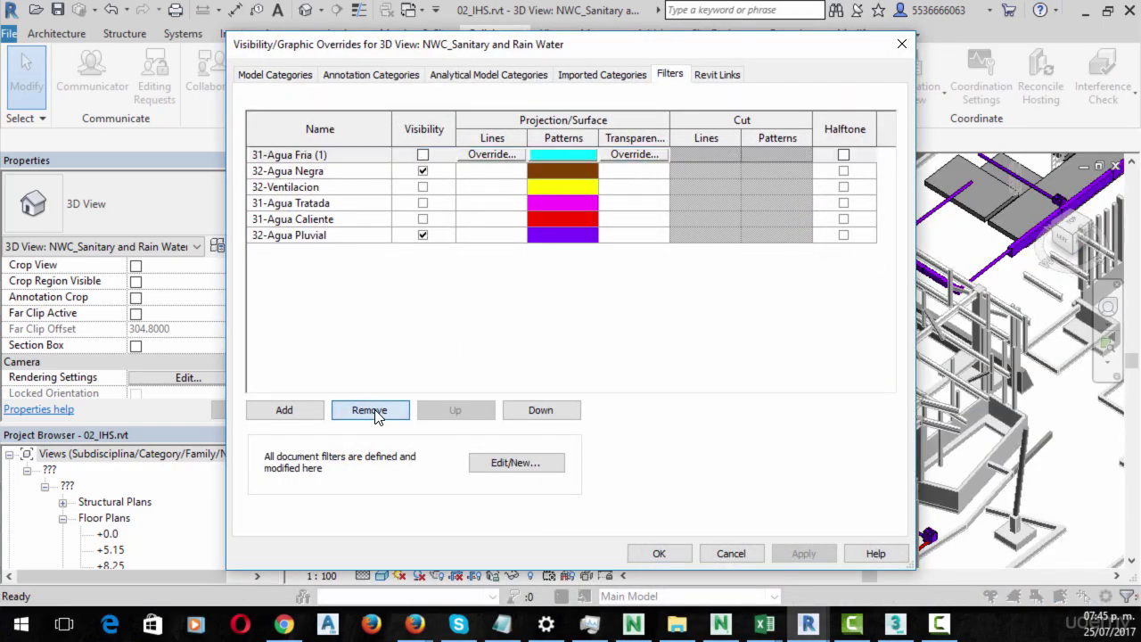
{"action": "left_click", "coordinate": [659, 553]}
- Reset the view-specific graphic overrides of the Cobre Rigido Tipo "L" pipe running through the blue clash spheres
{"action": "scroll", "coordinate": [671, 318], "scroll_direction": "down", "scroll_amount": 3}
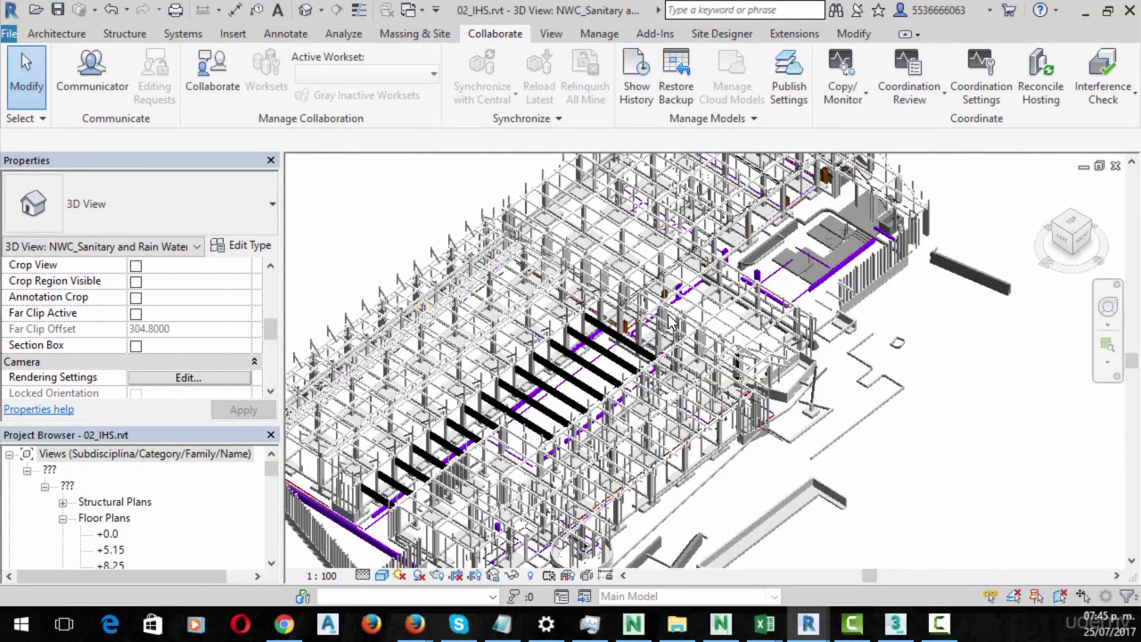
{"action": "scroll", "coordinate": [727, 272], "scroll_direction": "up", "scroll_amount": 3}
{"action": "scroll", "coordinate": [519, 375], "scroll_direction": "up", "scroll_amount": 5}
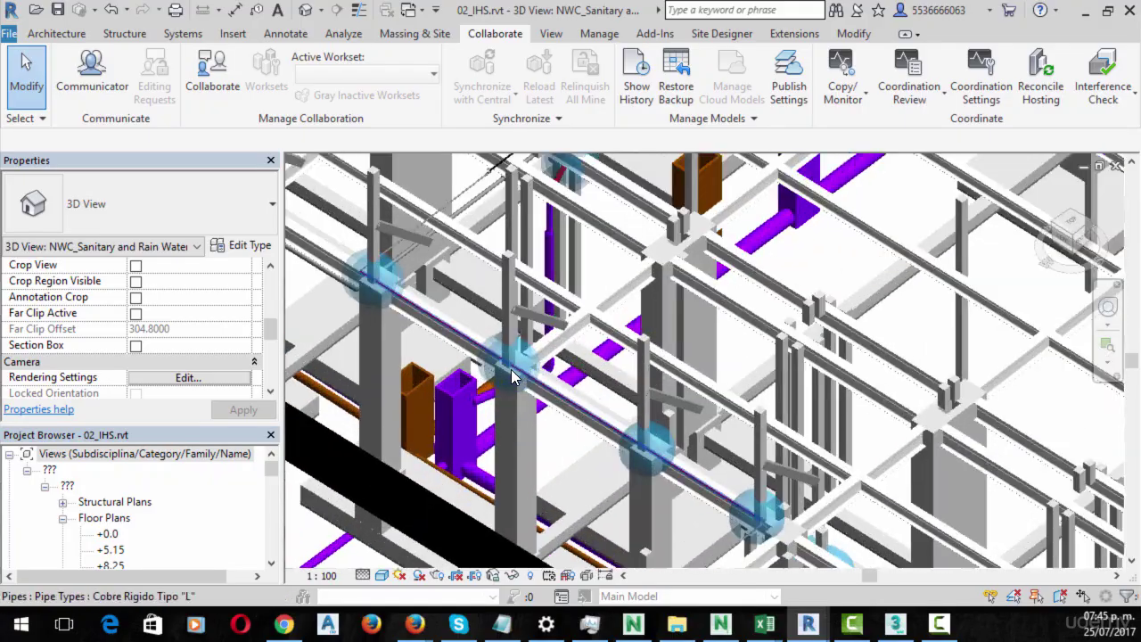
{"action": "scroll", "coordinate": [520, 348], "scroll_direction": "down", "scroll_amount": 2}
{"action": "scroll", "coordinate": [526, 356], "scroll_direction": "up", "scroll_amount": 6}
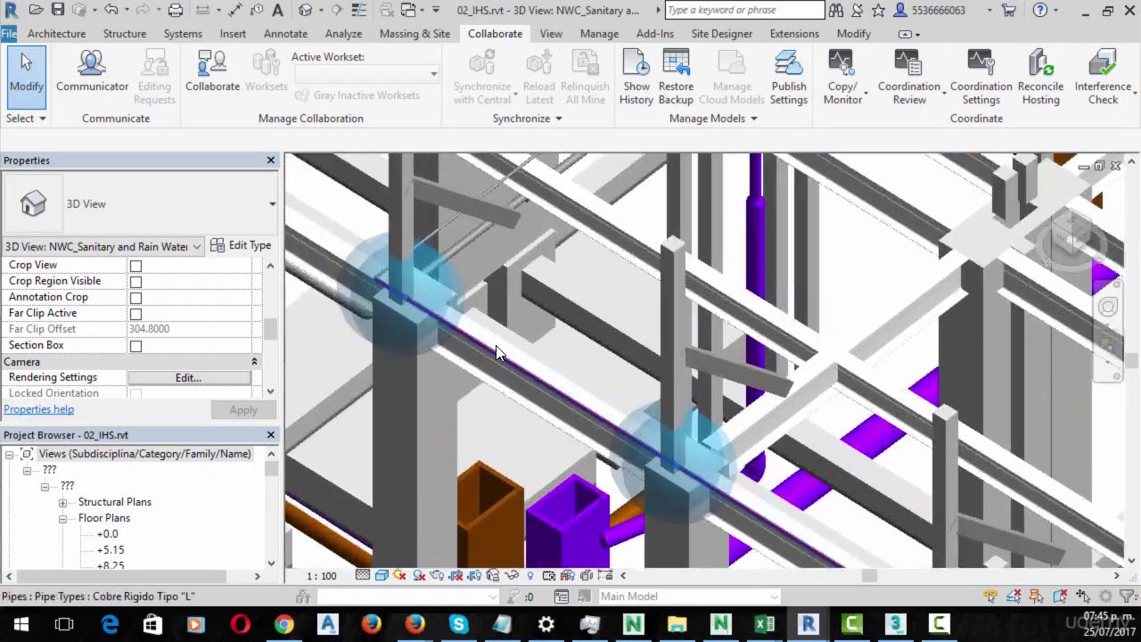
{"action": "left_click", "coordinate": [544, 387]}
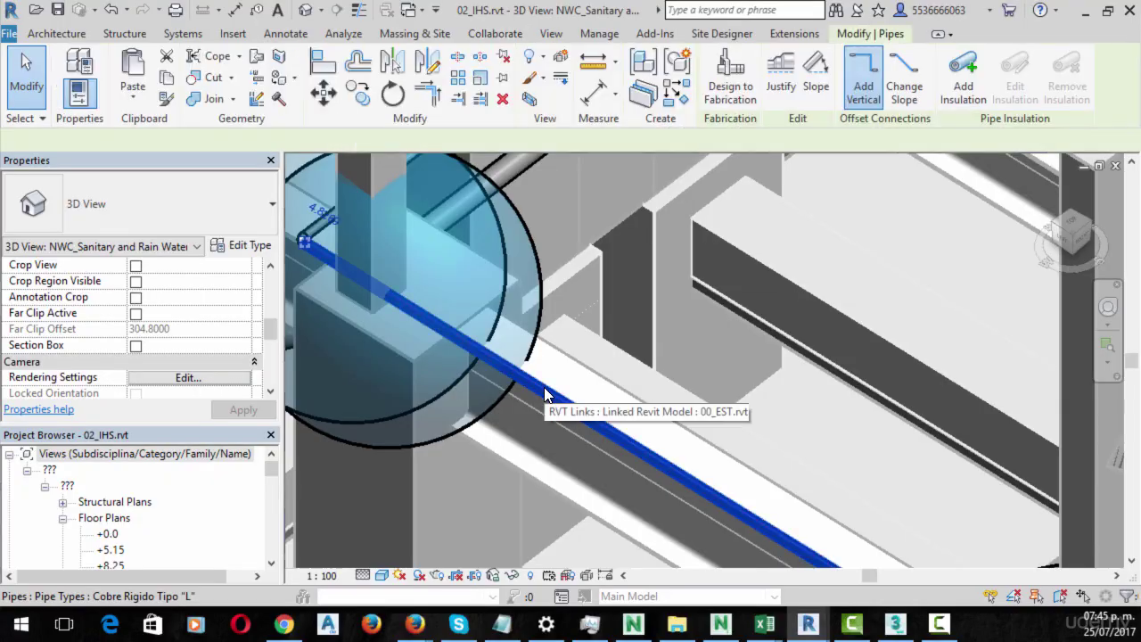
{"action": "right_click", "coordinate": [544, 387]}
{"action": "mouse_move", "coordinate": [720, 316]}
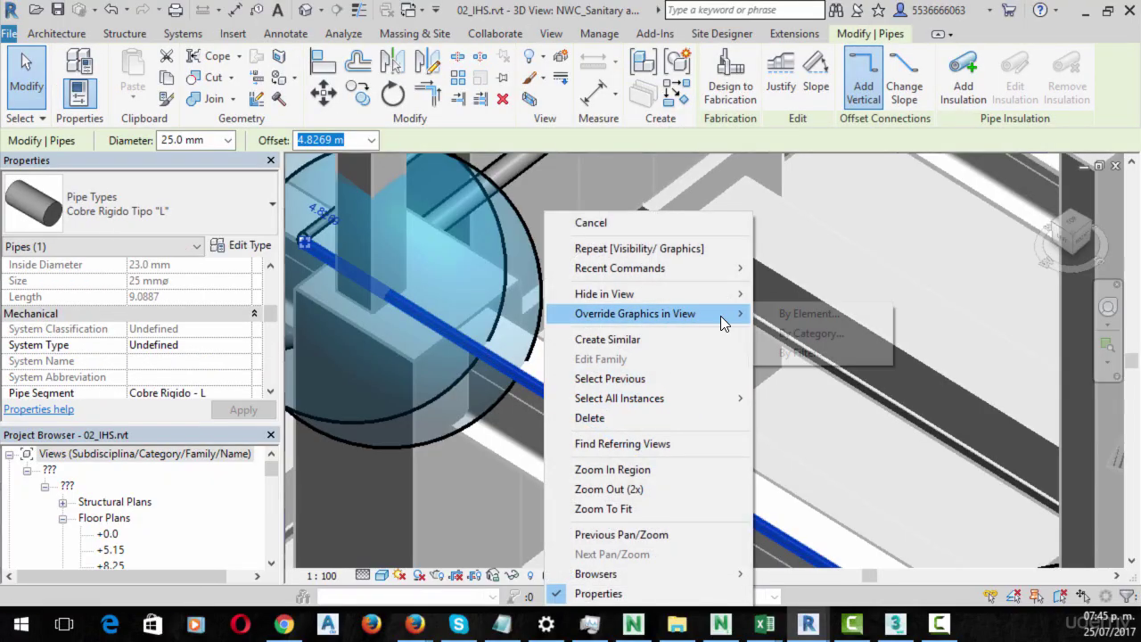
{"action": "left_click", "coordinate": [783, 316]}
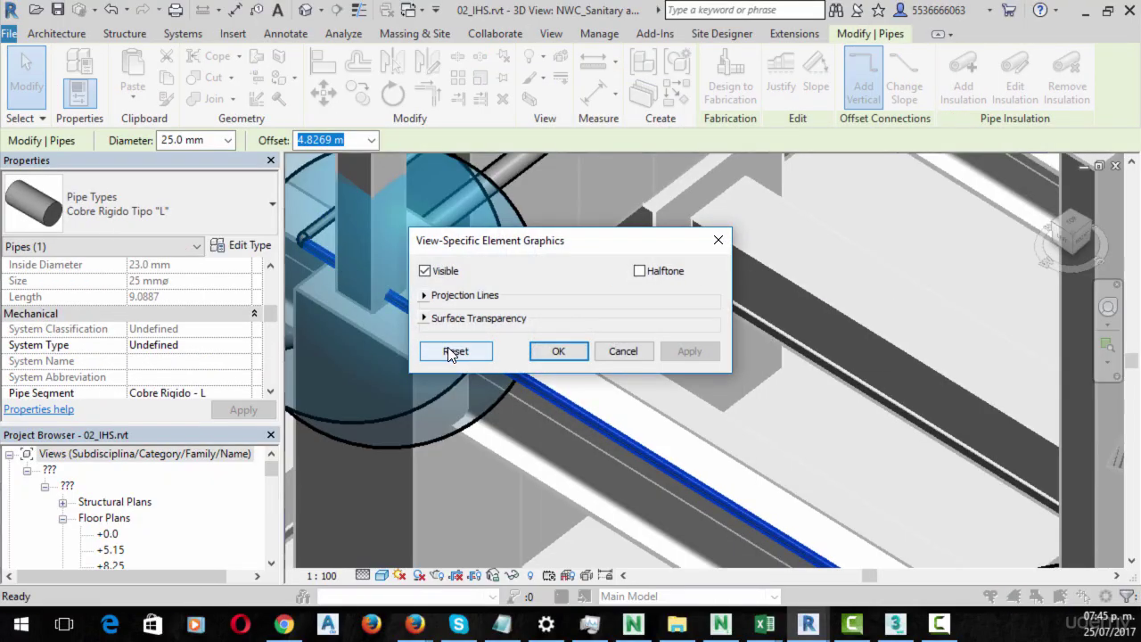
{"action": "left_click", "coordinate": [456, 351]}
{"action": "left_click", "coordinate": [558, 350]}
{"action": "key", "text": "Escape"}
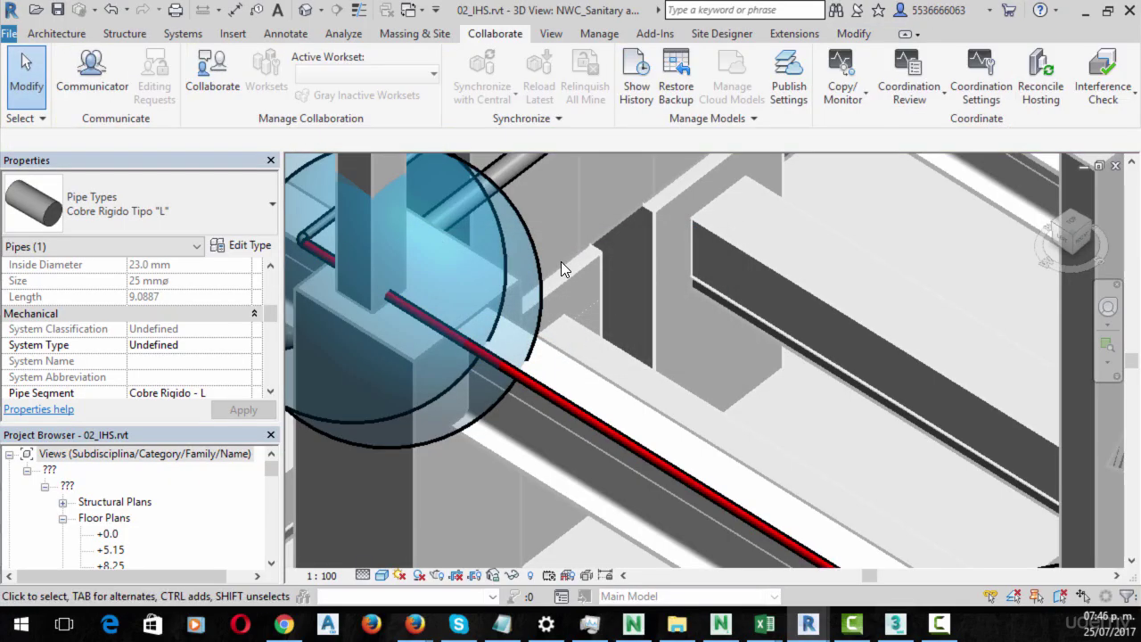
- Examine the projection line and surface transparency overrides of the red 150 mm PVC - P pipe beside the outdoor steps
{"action": "scroll", "coordinate": [561, 255], "scroll_direction": "down", "scroll_amount": 8}
{"action": "middle_click_drag", "start_coordinate": [968, 398], "coordinate": [626, 425]}
{"action": "scroll", "coordinate": [674, 379], "scroll_direction": "up", "scroll_amount": 8}
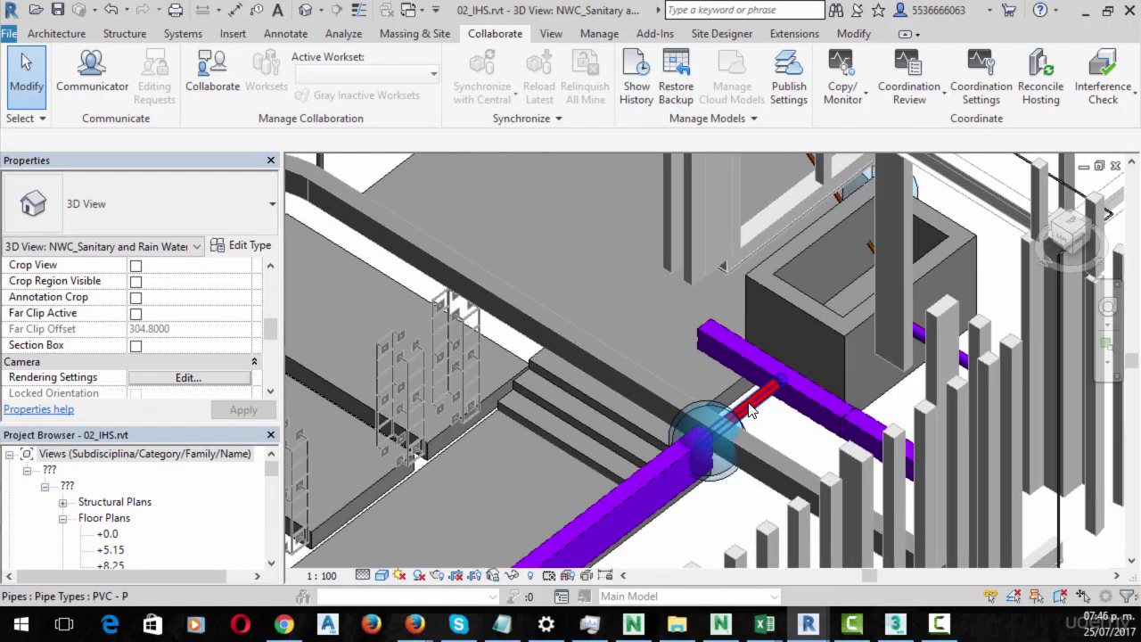
{"action": "left_click", "coordinate": [752, 409]}
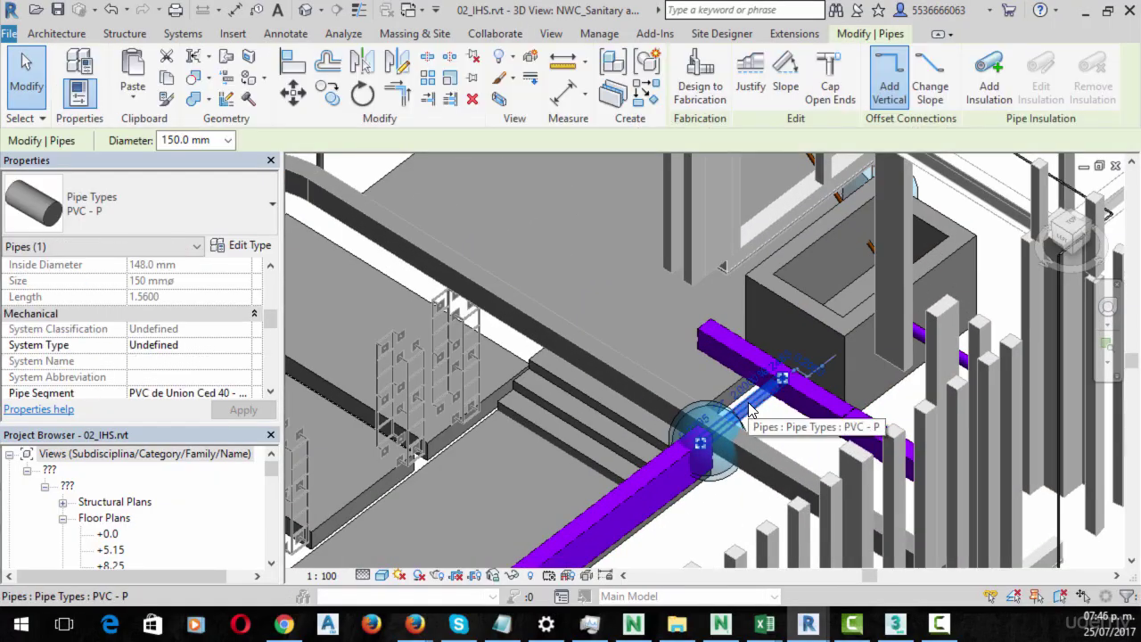
{"action": "right_click", "coordinate": [752, 409]}
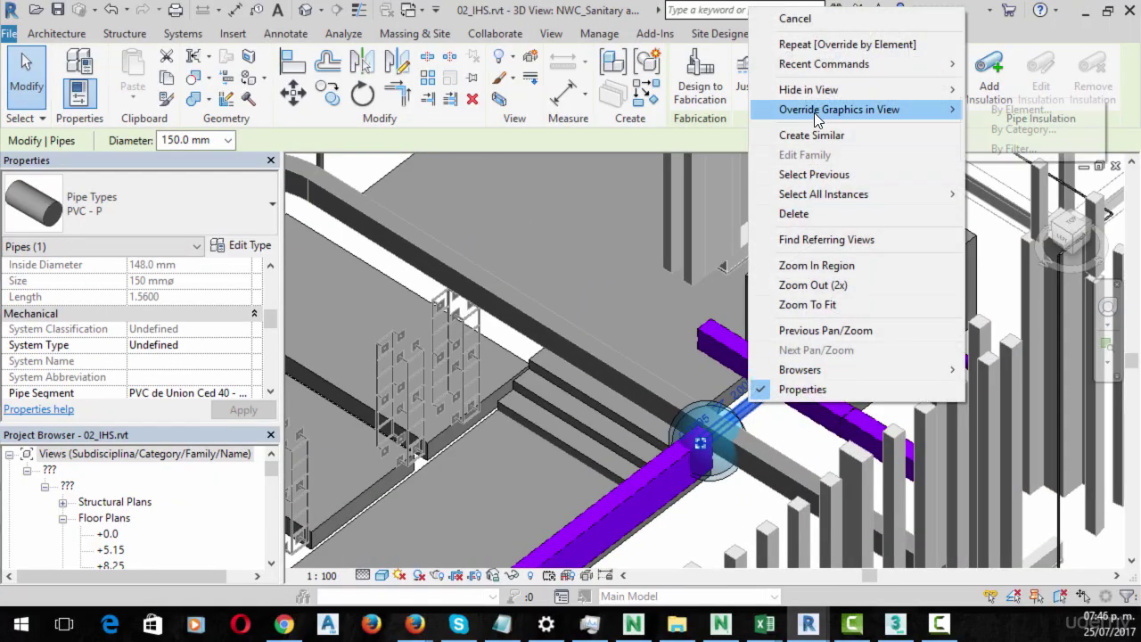
{"action": "mouse_move", "coordinate": [815, 110]}
{"action": "left_click", "coordinate": [985, 111]}
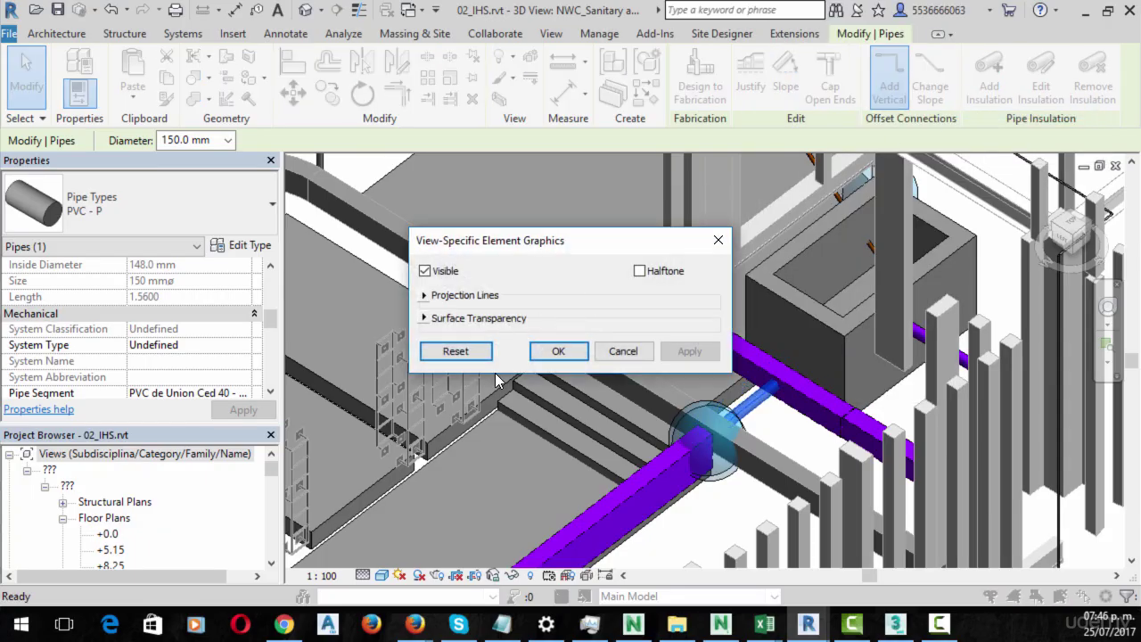
{"action": "left_click", "coordinate": [424, 319]}
{"action": "left_click", "coordinate": [424, 295]}
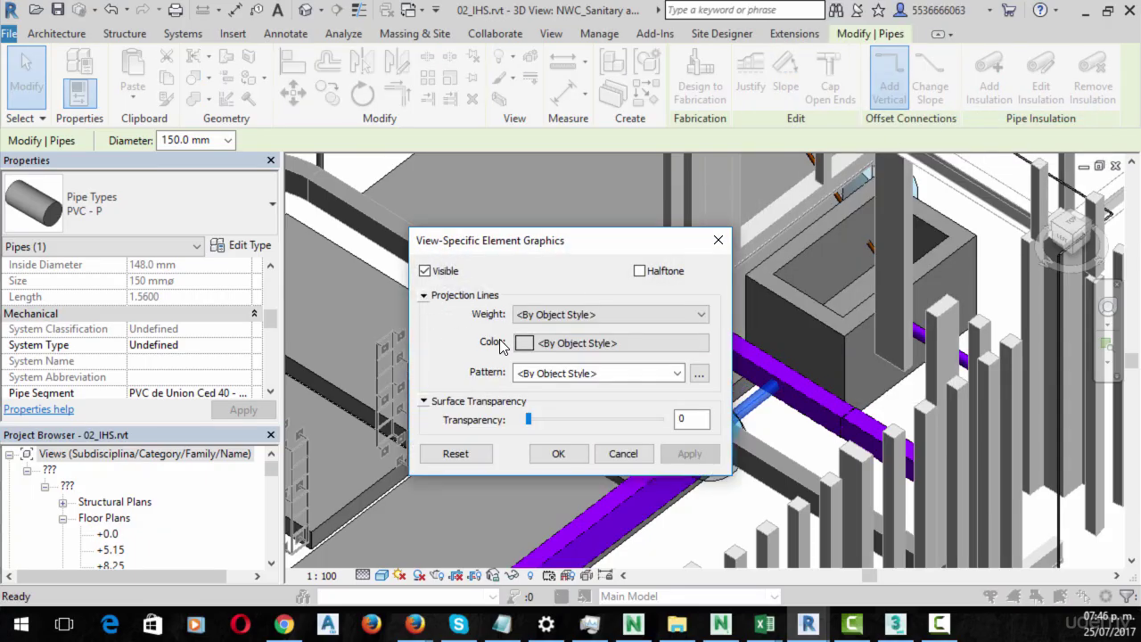
{"action": "left_click", "coordinate": [558, 454]}
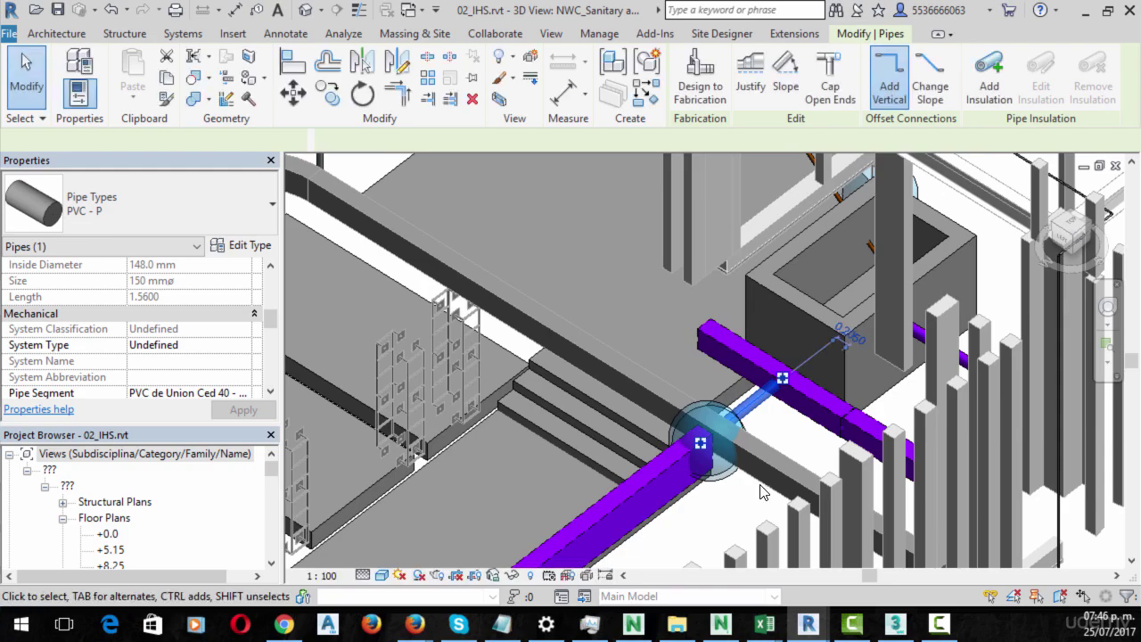
{"action": "key", "text": "Escape"}
- Switch to Dynamo and point the File Path node to IDClashesfrom Revit.xlsx
{"action": "mouse_move", "coordinate": [808, 626]}
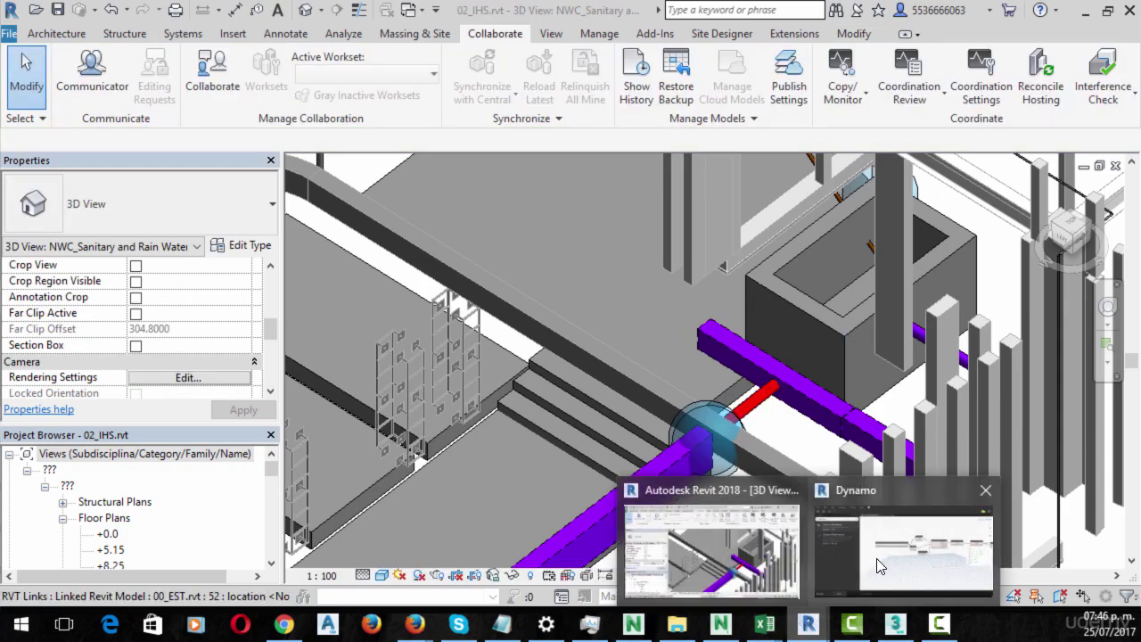
{"action": "left_click", "coordinate": [877, 558]}
{"action": "middle_click_drag", "start_coordinate": [719, 275], "coordinate": [596, 286]}
{"action": "scroll", "coordinate": [441, 292], "scroll_direction": "up", "scroll_amount": 3}
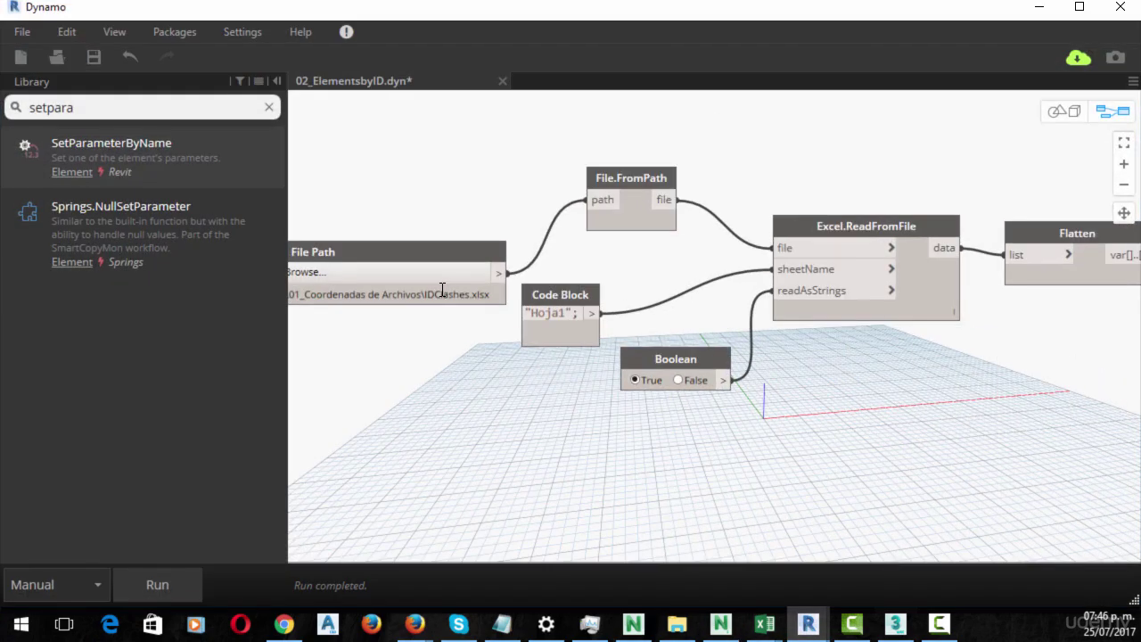
{"action": "left_click", "coordinate": [452, 278]}
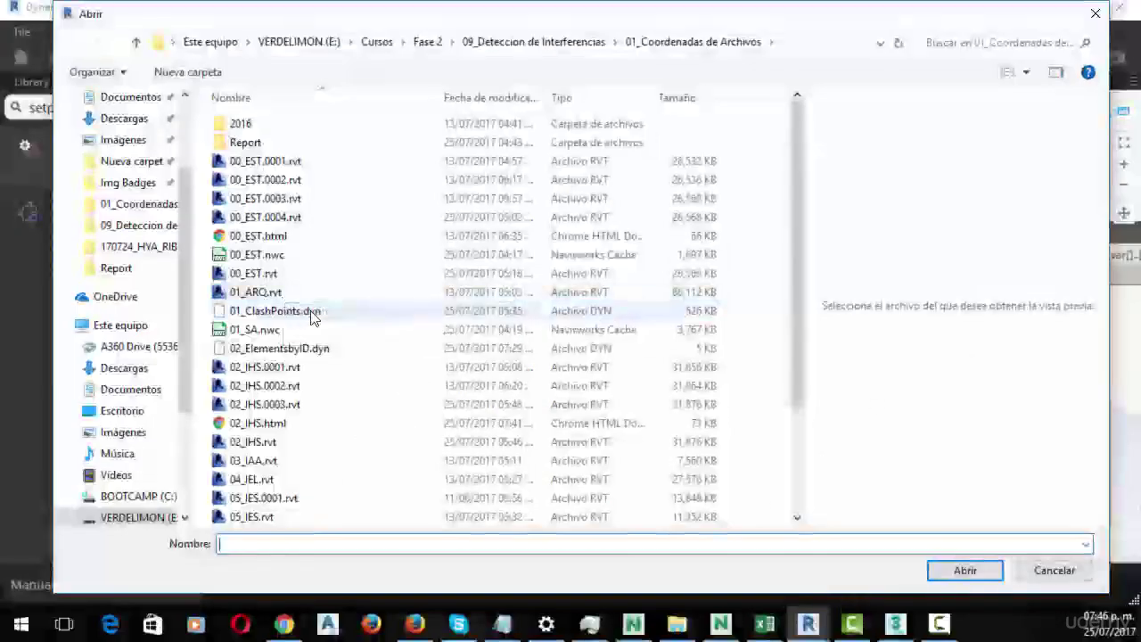
{"action": "scroll", "coordinate": [357, 348], "scroll_direction": "down", "scroll_amount": 2}
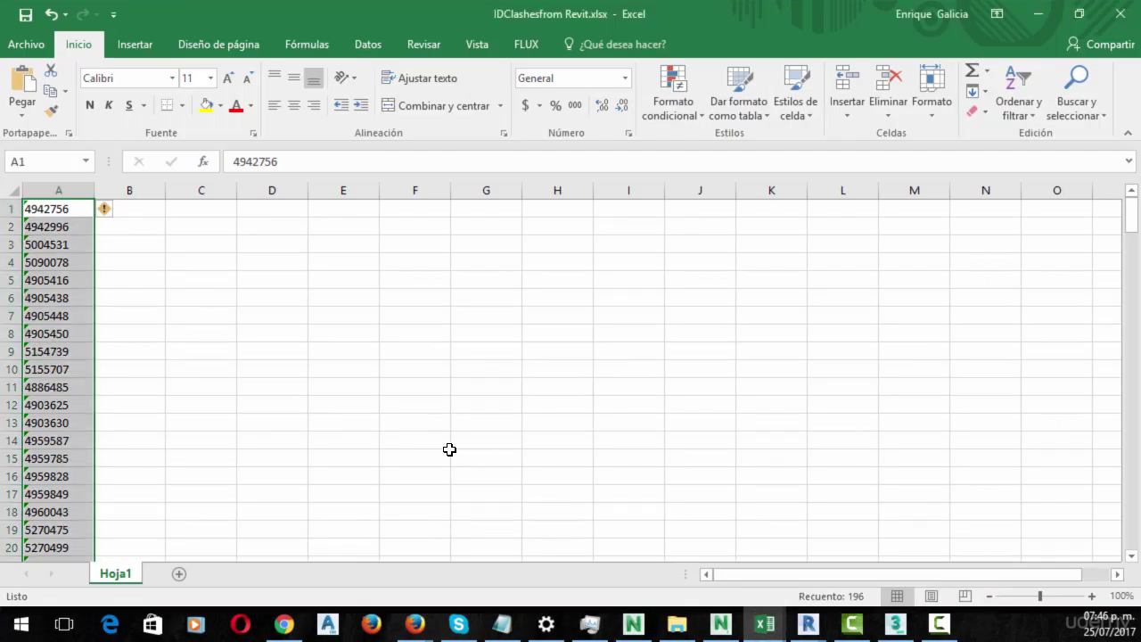
{"action": "mouse_move", "coordinate": [808, 624]}
{"action": "left_click", "coordinate": [865, 571]}
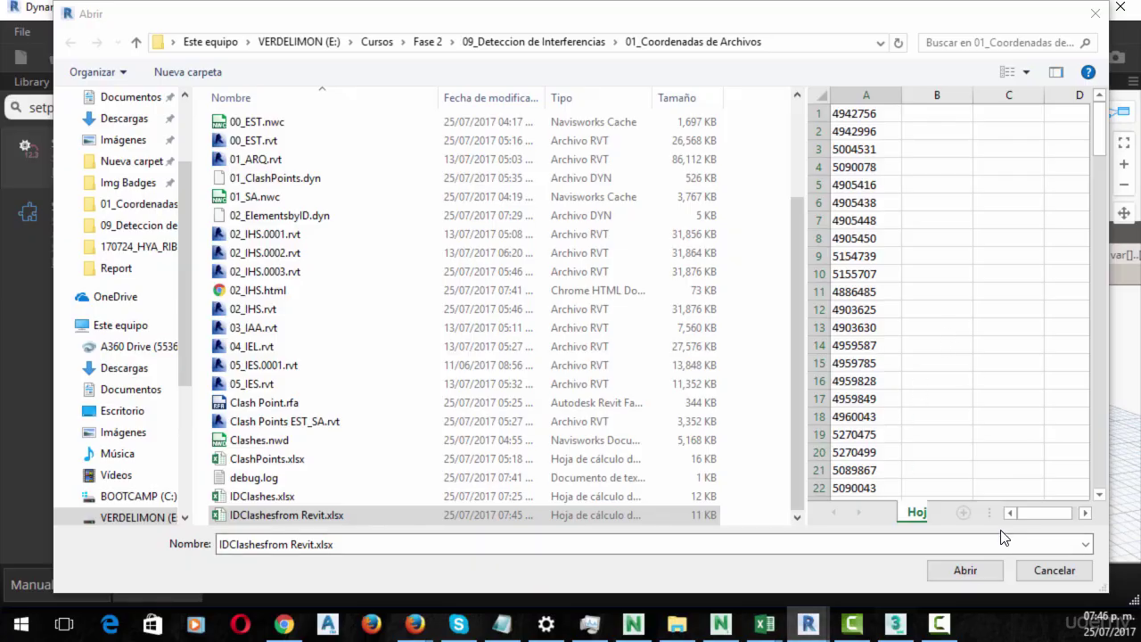
{"action": "left_click", "coordinate": [966, 571]}
- Run the 02_ElementsbyID graph with the new ID list and check its filtered elements and override nodes
{"action": "middle_click_drag", "start_coordinate": [966, 350], "coordinate": [473, 309]}
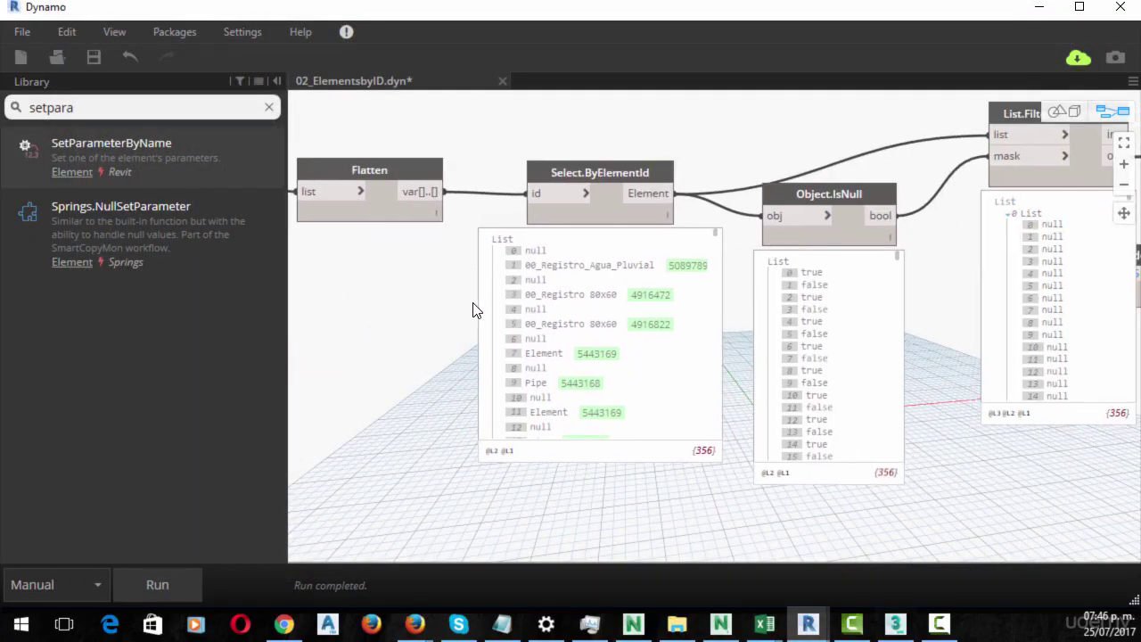
{"action": "middle_click_drag", "start_coordinate": [935, 323], "coordinate": [731, 361]}
{"action": "scroll", "coordinate": [804, 328], "scroll_direction": "down", "scroll_amount": 2}
{"action": "scroll", "coordinate": [752, 308], "scroll_direction": "down", "scroll_amount": 2}
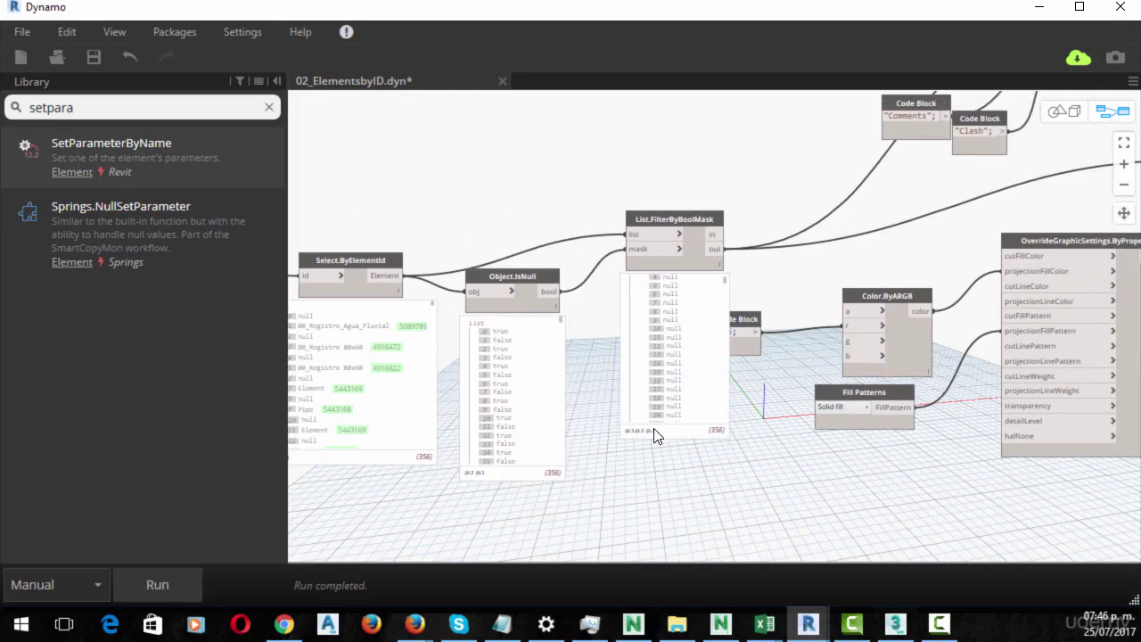
{"action": "left_click", "coordinate": [158, 583]}
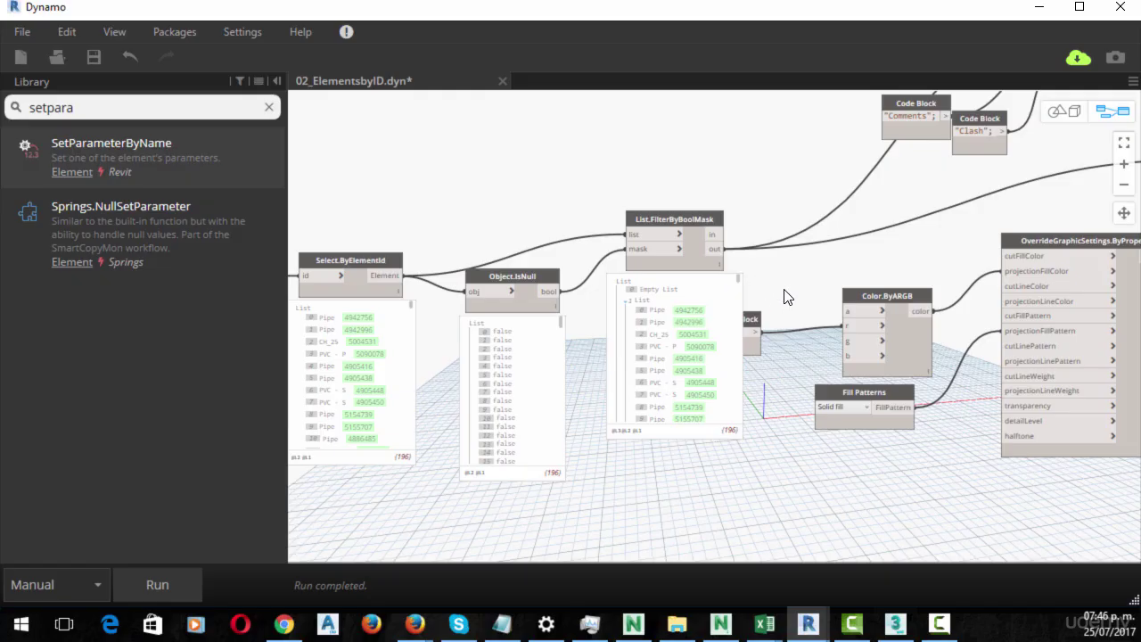
{"action": "middle_click_drag", "start_coordinate": [789, 294], "coordinate": [463, 346]}
- Switch to Revit and inspect the red-marked elements, checking the Comments value of two 00_Registro 80x60 fixtures near clash spheres
{"action": "left_click", "coordinate": [1047, 15]}
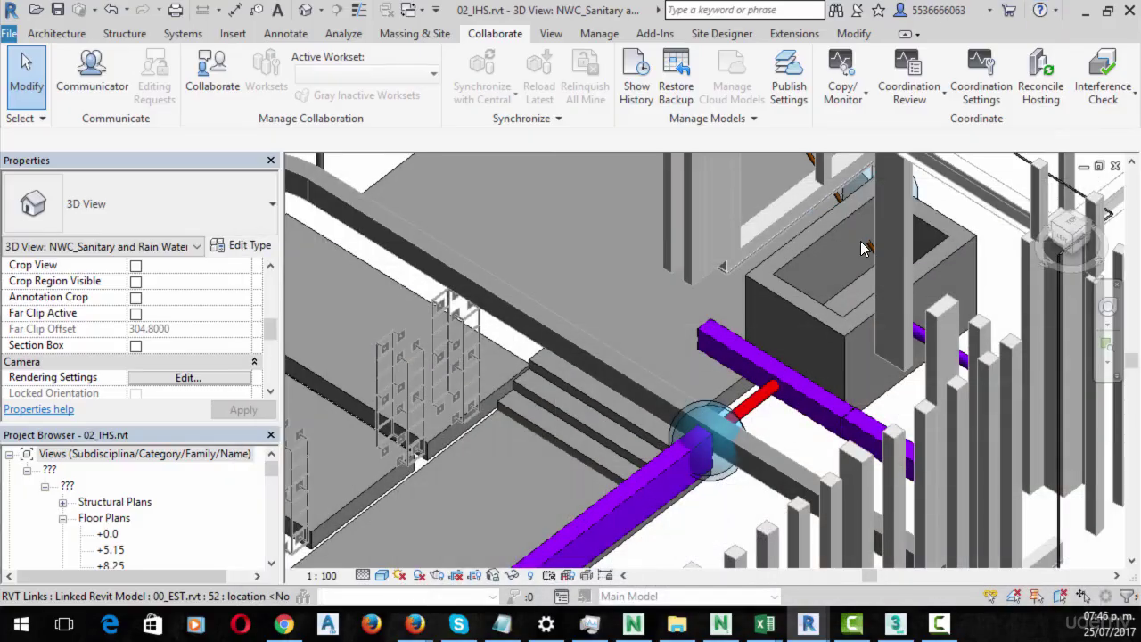
{"action": "scroll", "coordinate": [814, 382], "scroll_direction": "down", "scroll_amount": 4}
{"action": "middle_click_drag", "start_coordinate": [856, 326], "coordinate": [943, 462]}
{"action": "scroll", "coordinate": [822, 349], "scroll_direction": "up", "scroll_amount": 2}
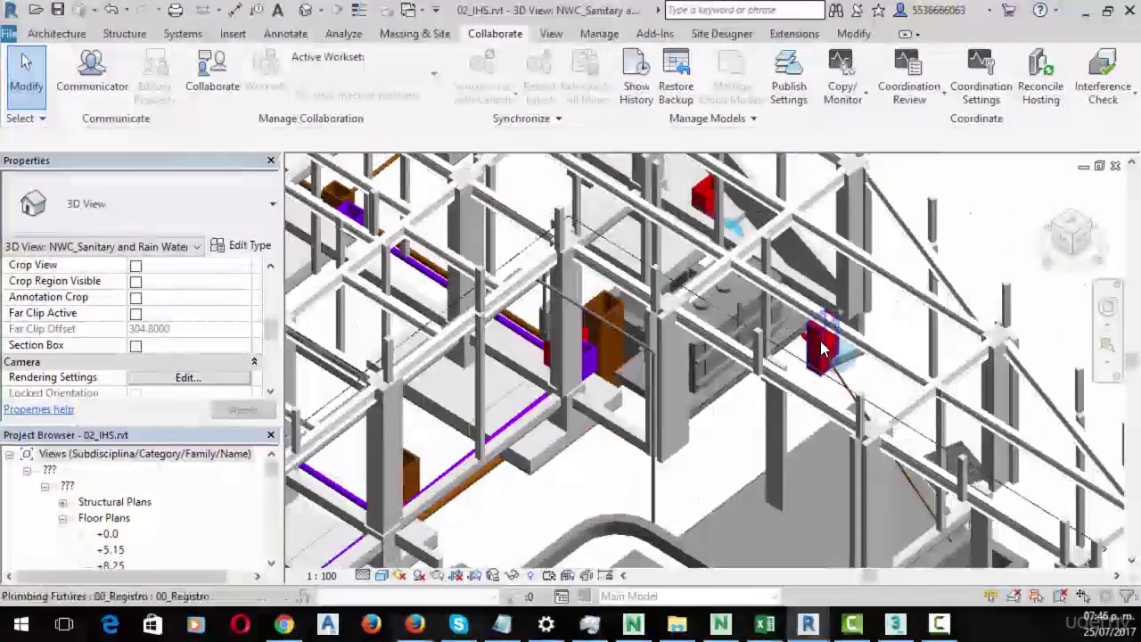
{"action": "middle_click", "coordinate": [822, 348]}
{"action": "middle_click", "coordinate": [823, 349]}
{"action": "scroll", "coordinate": [823, 348], "scroll_direction": "up", "scroll_amount": 3}
{"action": "scroll", "coordinate": [639, 228], "scroll_direction": "up", "scroll_amount": 6}
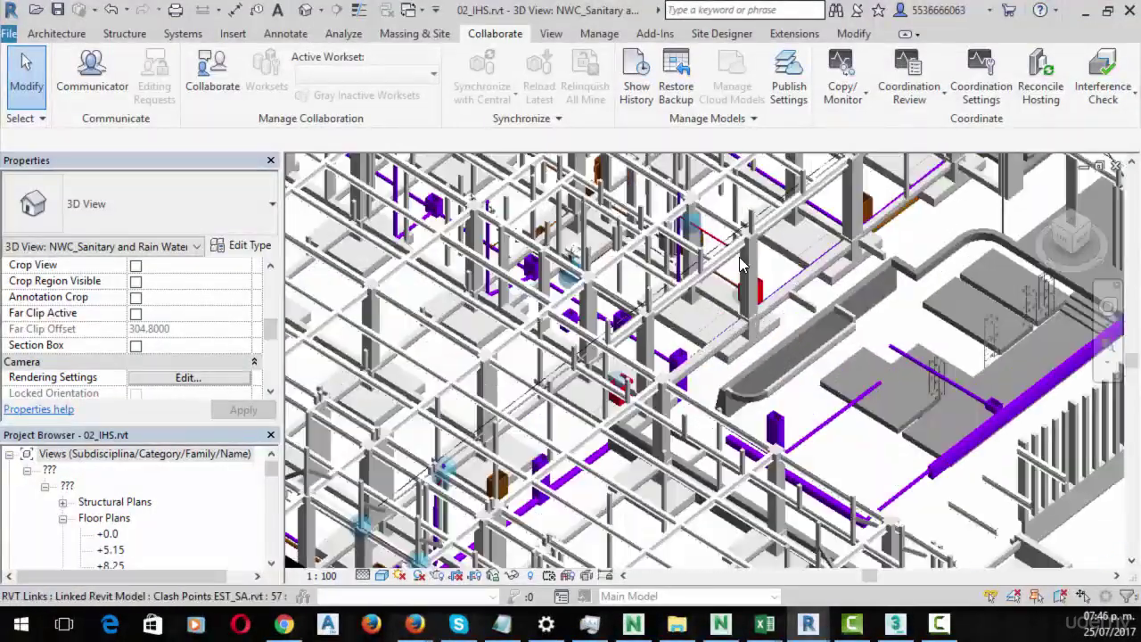
{"action": "left_click", "coordinate": [774, 308]}
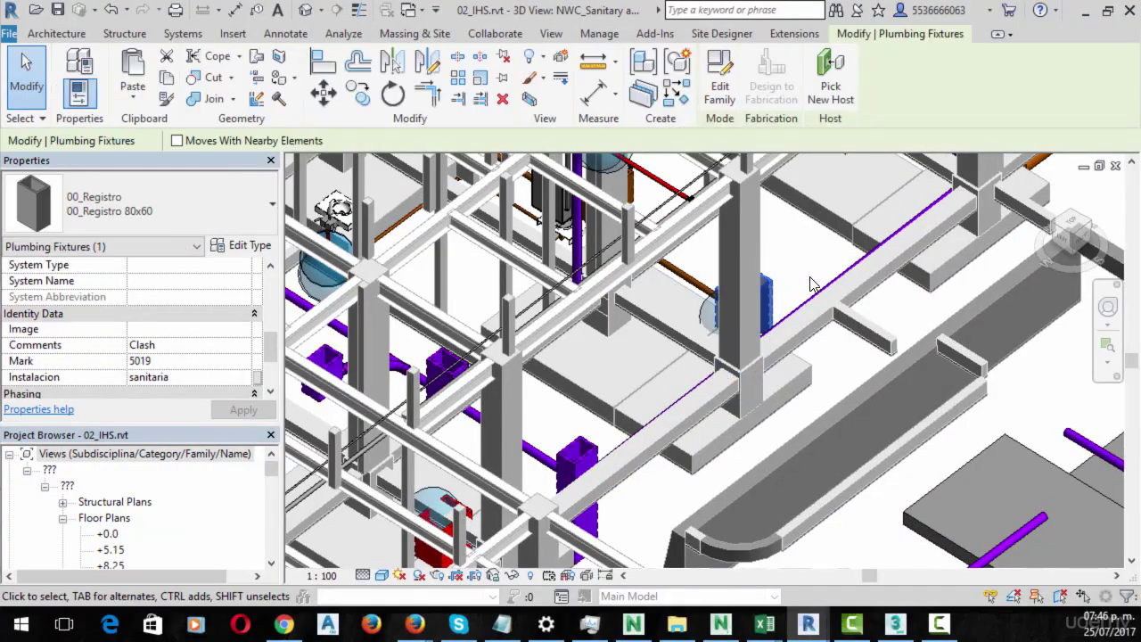
{"action": "middle_click_drag", "start_coordinate": [774, 308], "coordinate": [721, 410], "text": "shift"}
{"action": "left_click", "coordinate": [721, 410]}
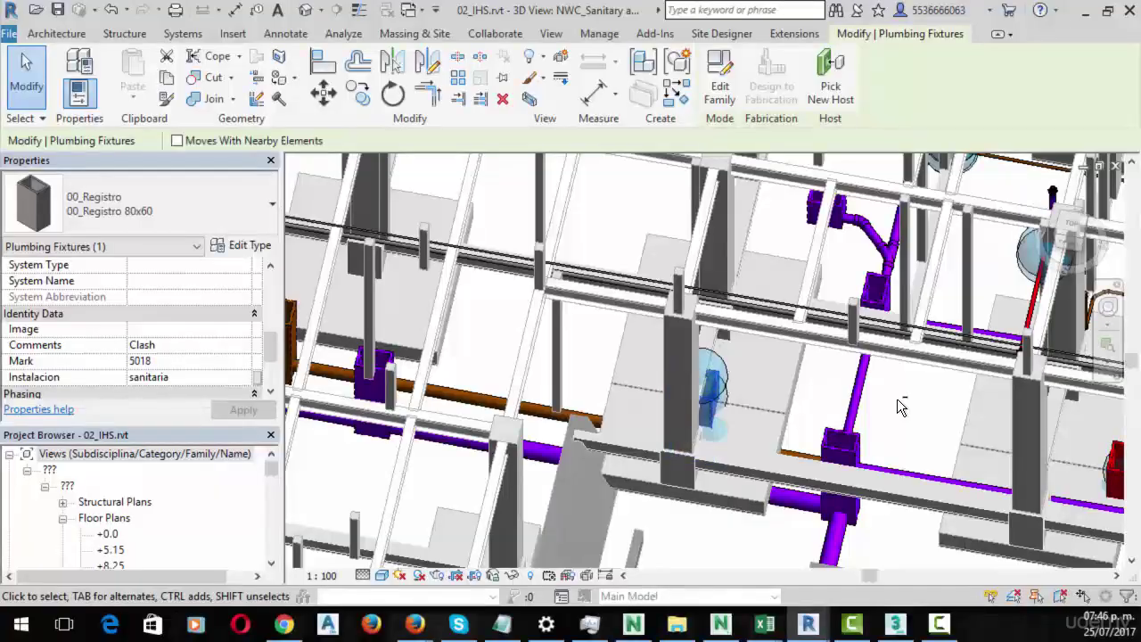
{"action": "middle_click_drag", "start_coordinate": [902, 408], "coordinate": [756, 400], "text": "shift"}
- Switch to the Libro8 workbook in Excel and review the report text in column A and the length formula in cell C6
{"action": "mouse_move", "coordinate": [763, 629]}
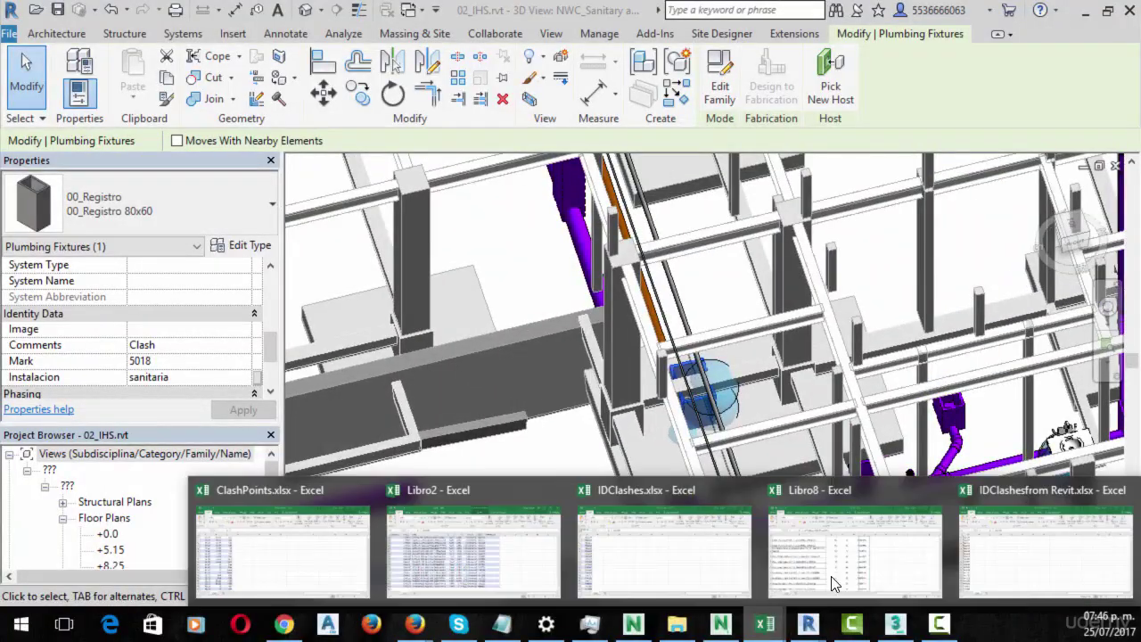
{"action": "left_click", "coordinate": [1023, 560]}
{"action": "left_click", "coordinate": [853, 576]}
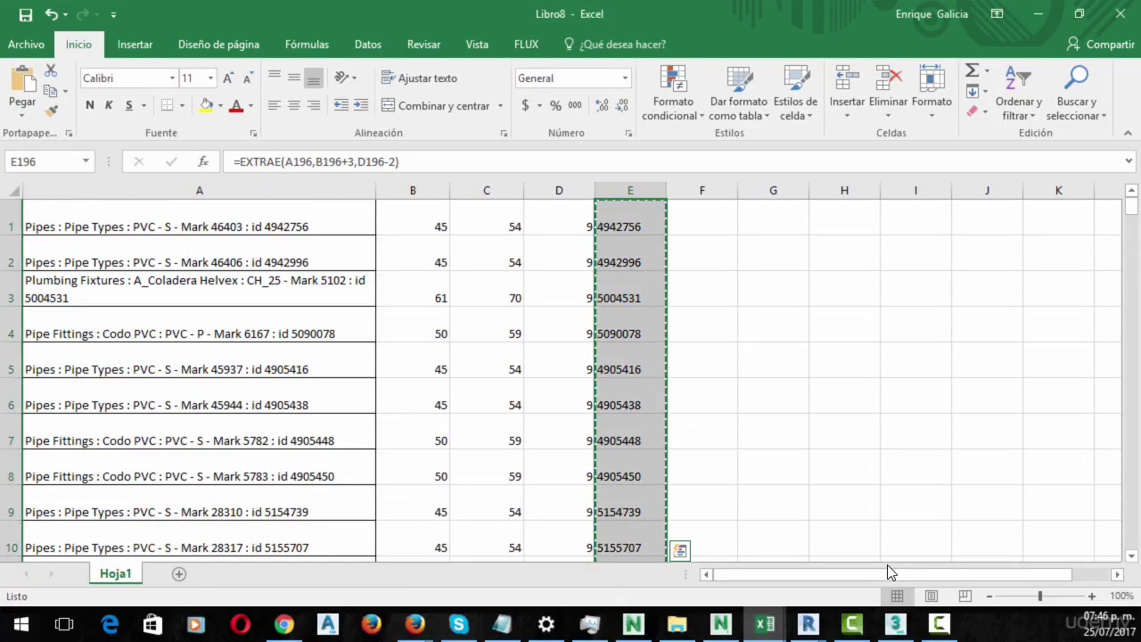
{"action": "left_click", "coordinate": [486, 386]}
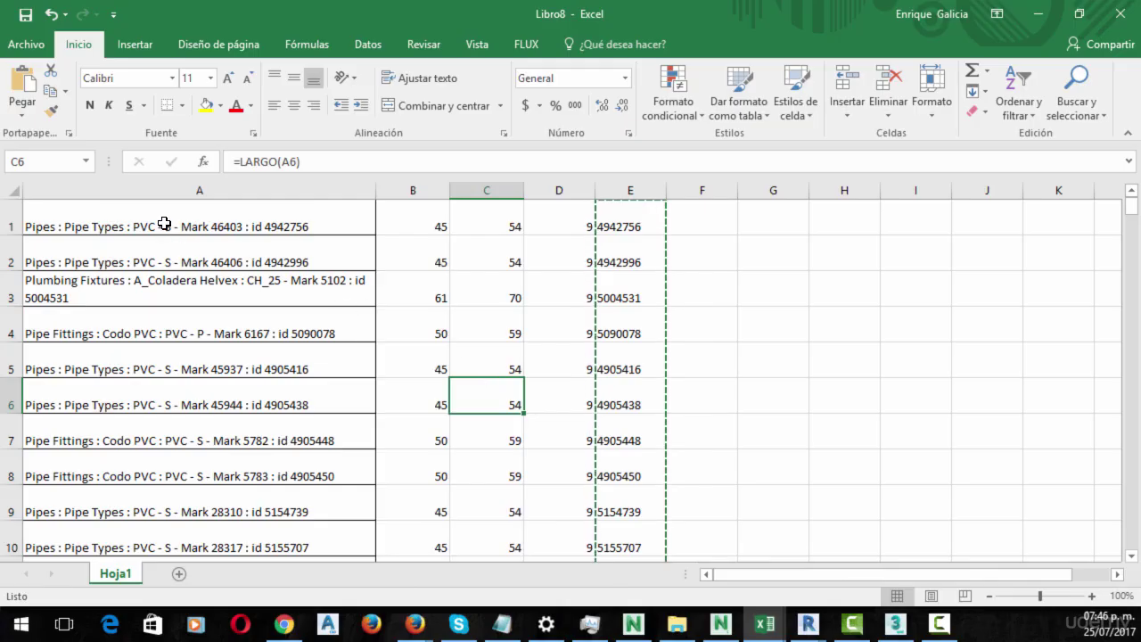
{"action": "left_click", "coordinate": [89, 217]}
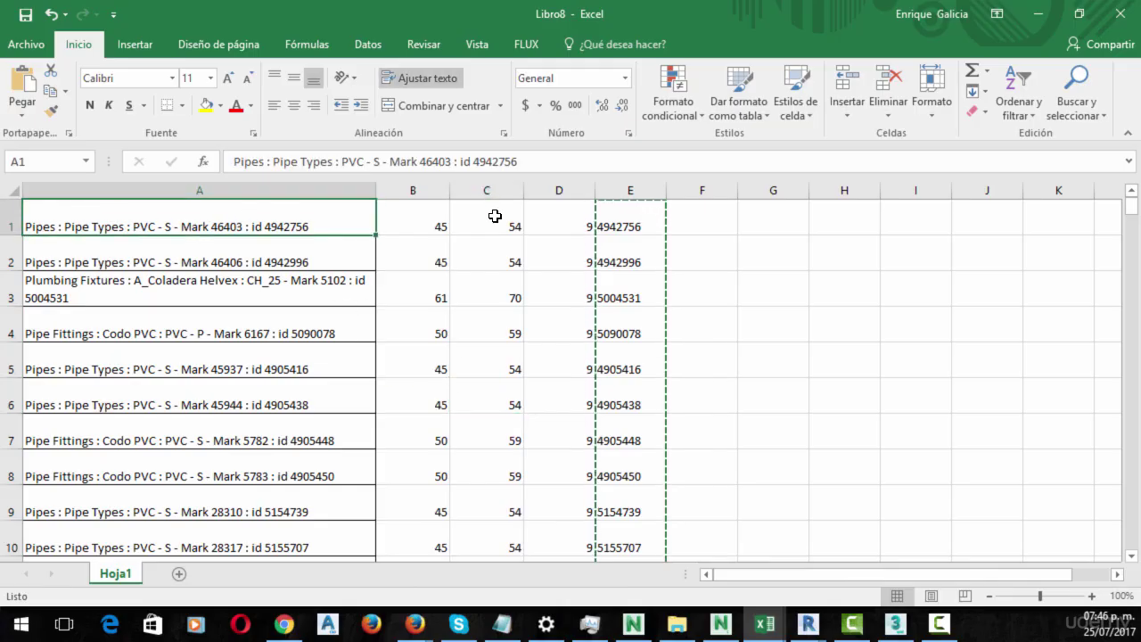
{"action": "mouse_move", "coordinate": [808, 623]}
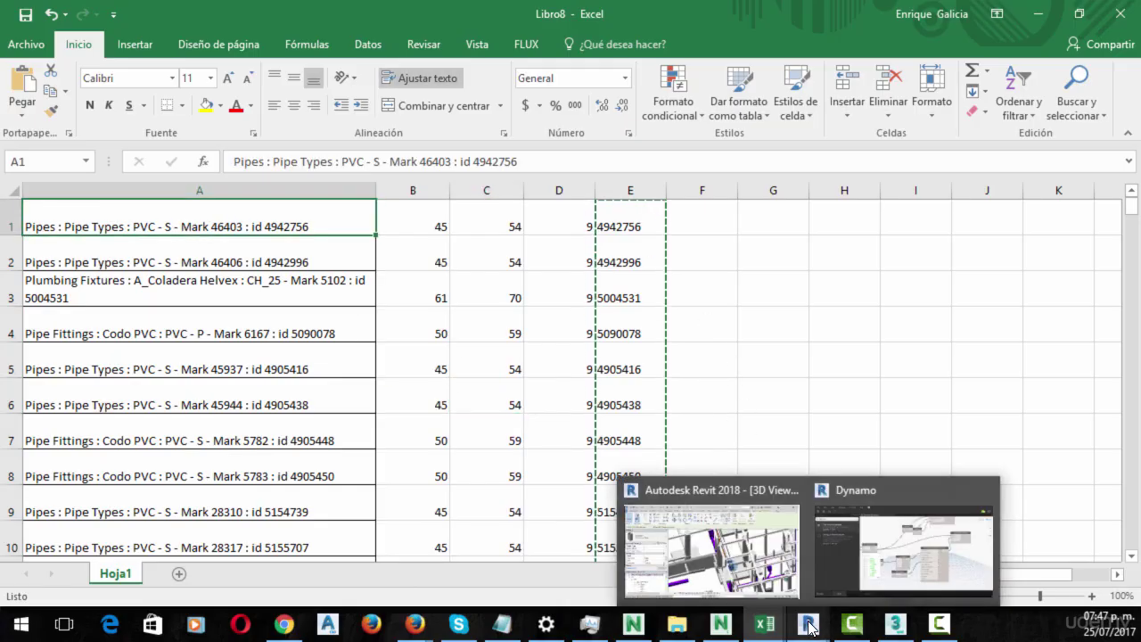
- Switch to Dynamo, save the 02_ElementsbyID graph and move the Select.ByElementId node slightly up and away from Object.IsNull
{"action": "left_click", "coordinate": [921, 559]}
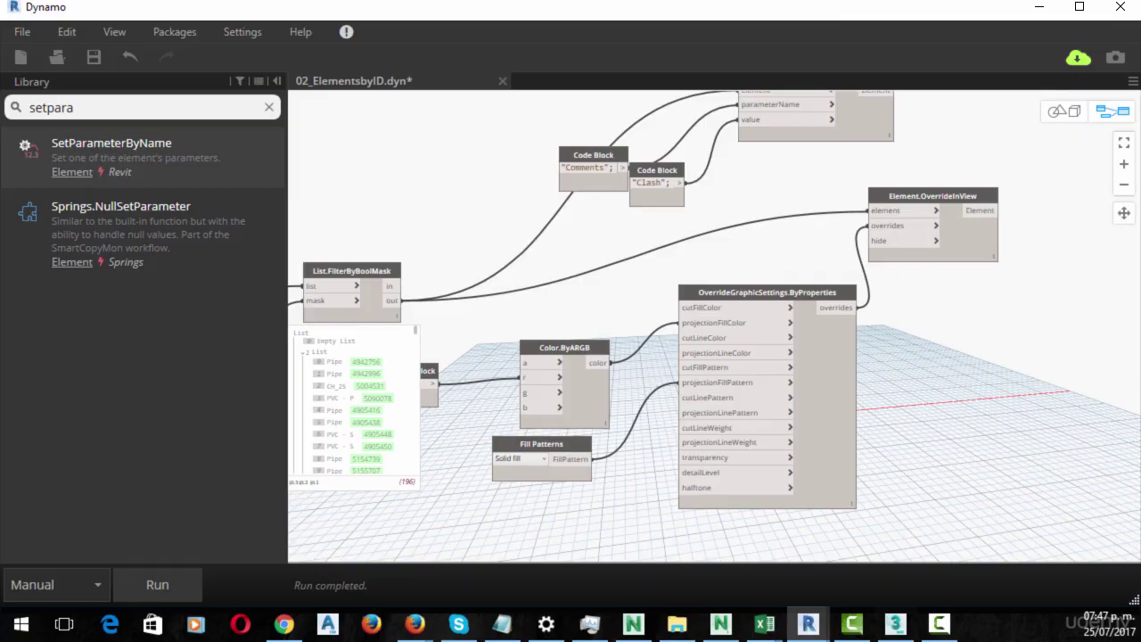
{"action": "middle_click_drag", "start_coordinate": [650, 221], "coordinate": [680, 240]}
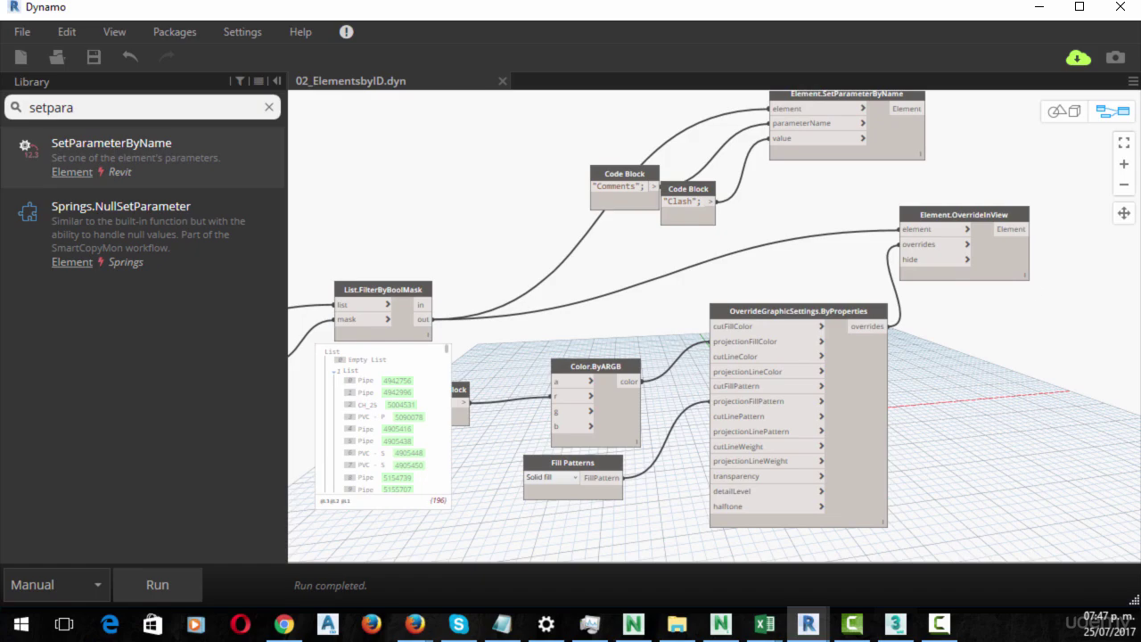
{"action": "mouse_move", "coordinate": [660, 292]}
{"action": "middle_mouse_down"}
{"action": "mouse_move", "coordinate": [958, 240]}
{"action": "mouse_move", "coordinate": [1076, 240]}
{"action": "middle_mouse_up"}
{"action": "mouse_move", "coordinate": [618, 170]}
{"action": "middle_mouse_down"}
{"action": "mouse_move", "coordinate": [785, 162]}
{"action": "mouse_move", "coordinate": [874, 142]}
{"action": "middle_mouse_up"}
{"action": "left_click_drag", "start_coordinate": [760, 243], "coordinate": [723, 186]}
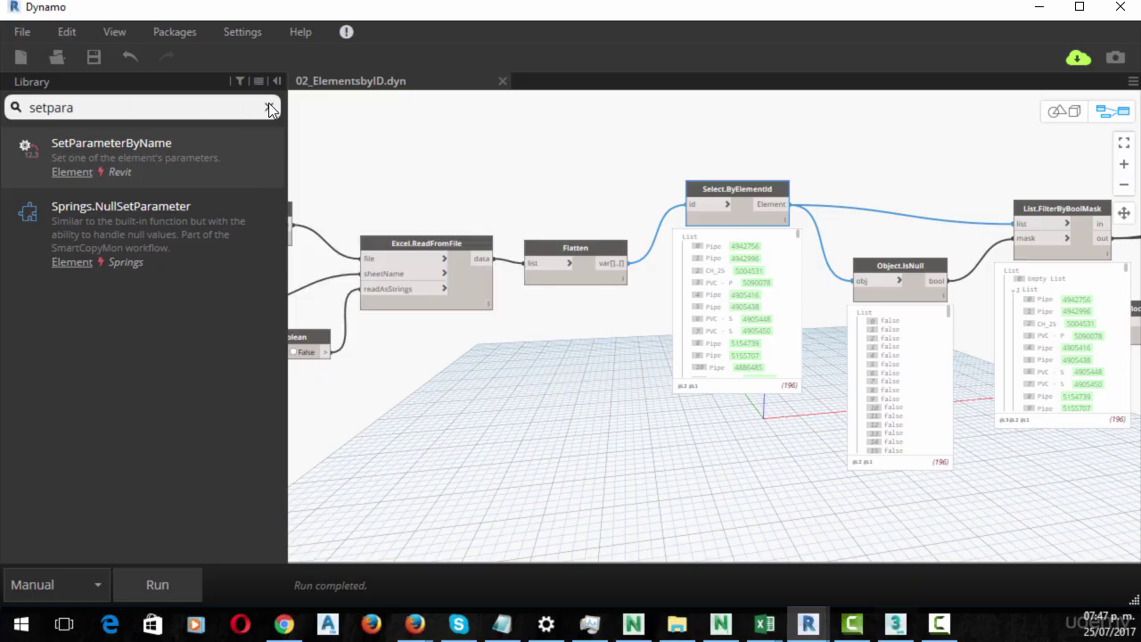
- Clear the library search and locate the ByElementId node under Selection > Select in the Archi-lab_Grimshaw package
{"action": "left_click", "coordinate": [269, 107]}
{"action": "left_click", "coordinate": [40, 209]}
{"action": "scroll", "coordinate": [39, 207], "scroll_direction": "up", "scroll_amount": 2}
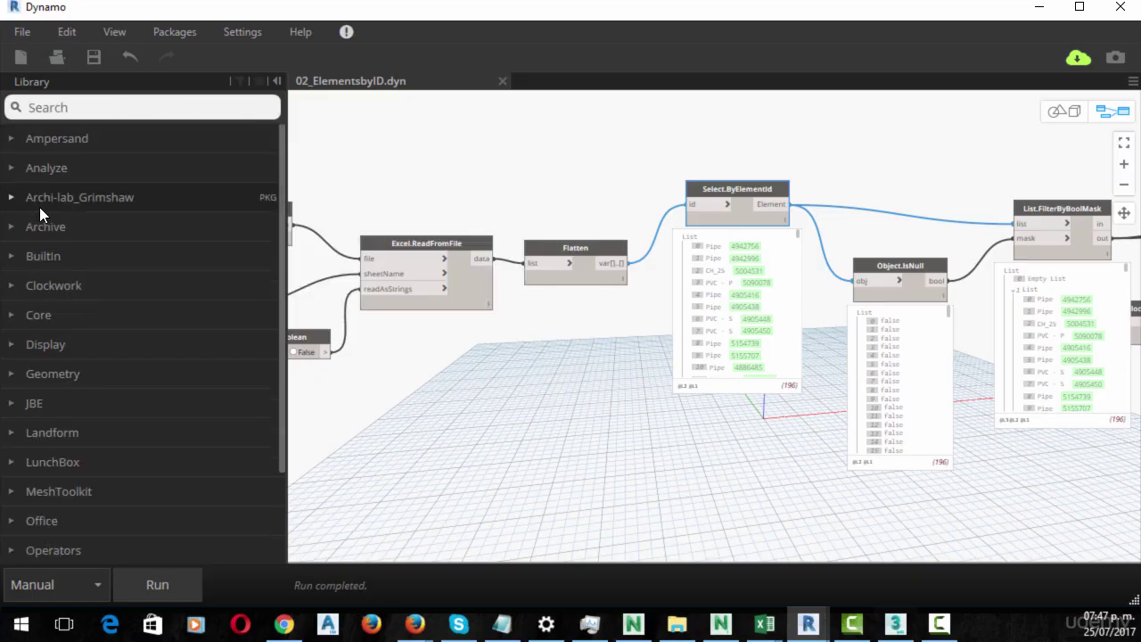
{"action": "left_click", "coordinate": [84, 198]}
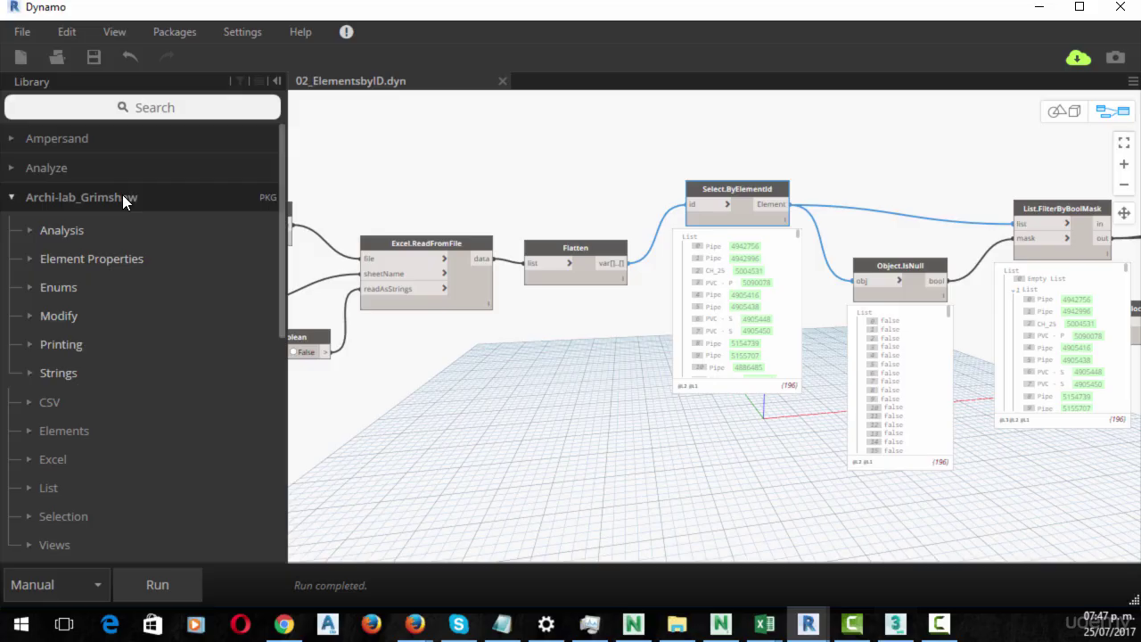
{"action": "left_click", "coordinate": [84, 515]}
{"action": "scroll", "coordinate": [134, 437], "scroll_direction": "down", "scroll_amount": 3}
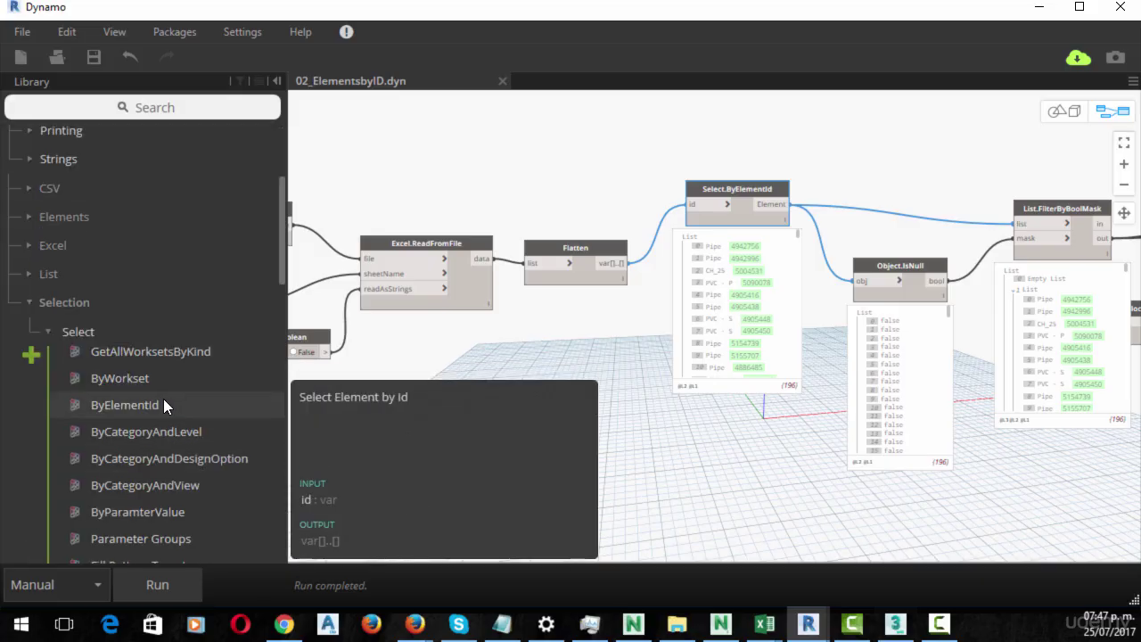